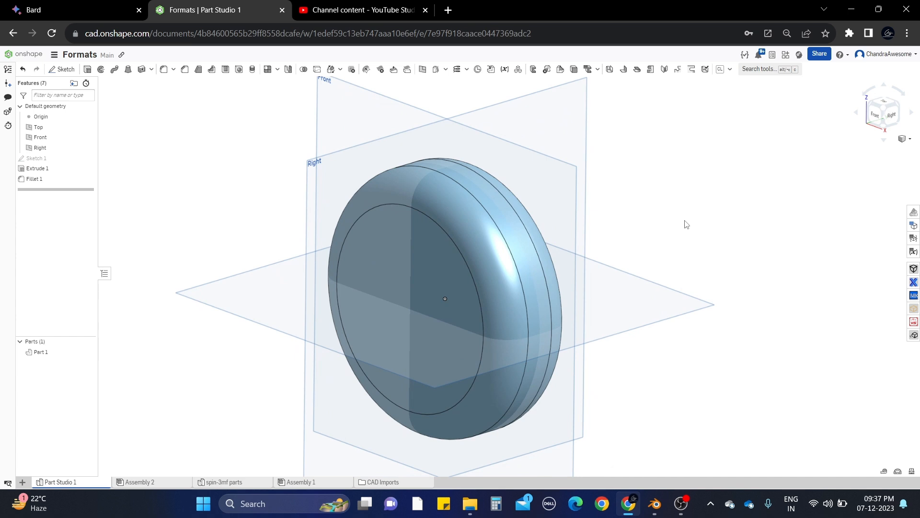
- Hide Part 1 and sketch a center-point circle around the origin on the Front plane
middle_click_drag(668, 209, 705, 215)
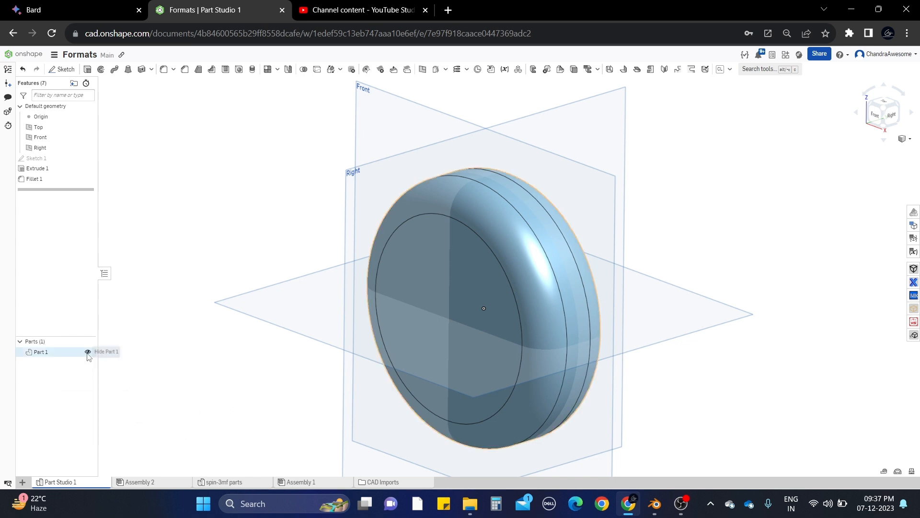
left_click(90, 352)
left_click(405, 127)
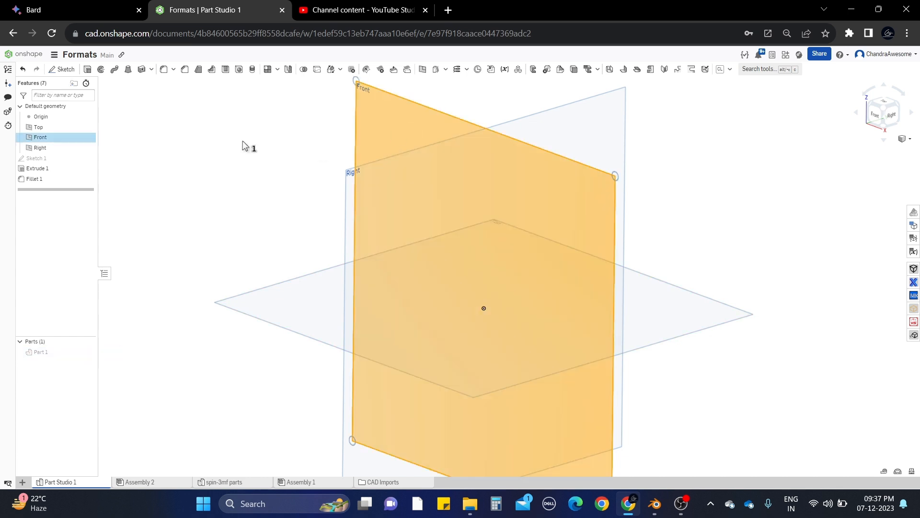
left_click(62, 69)
left_click(117, 70)
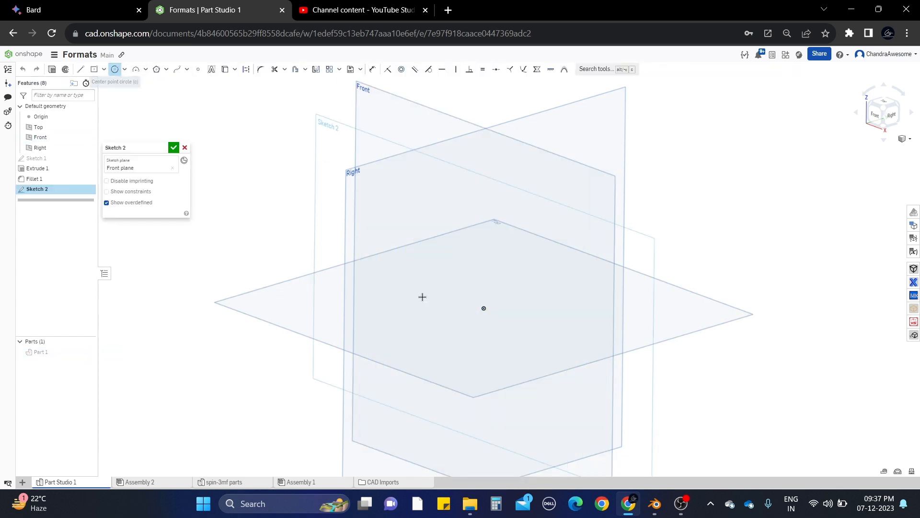
left_click(482, 307)
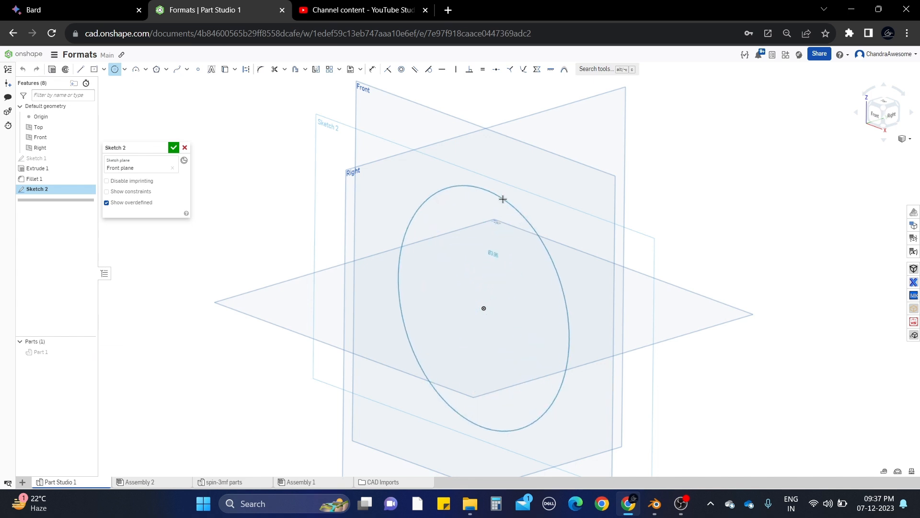
left_click(502, 198)
- Dimension the circle's diameter to 4 in and finish the sketch
key("d")
left_click(506, 199)
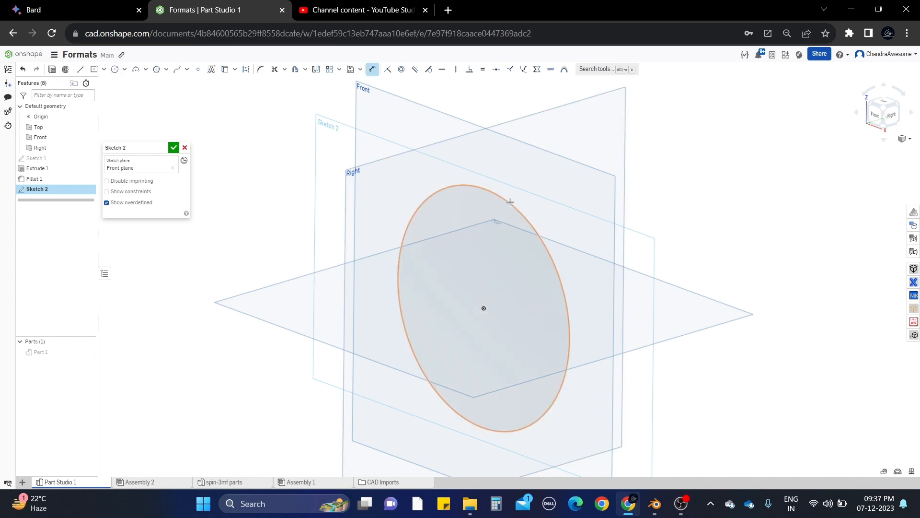
left_click(529, 232)
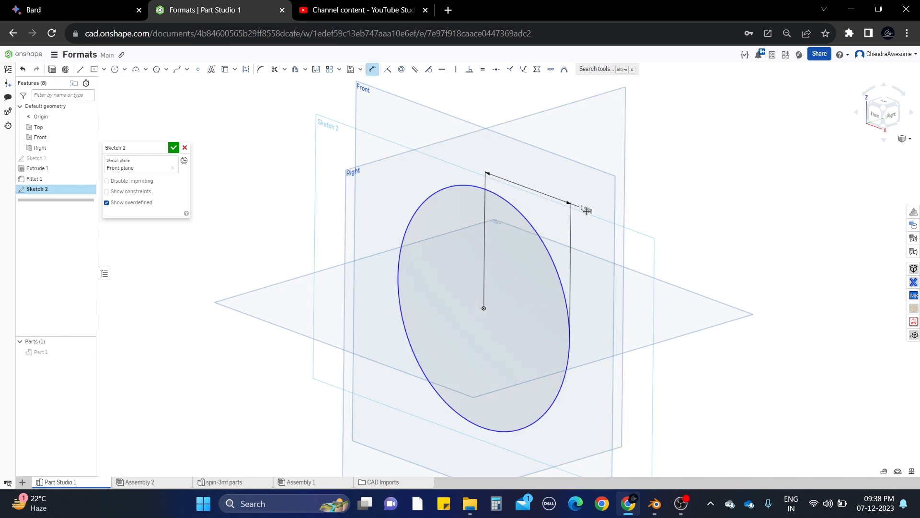
key("Escape")
key("d")
left_click(551, 233)
left_click(590, 227)
type("4")
key("Return")
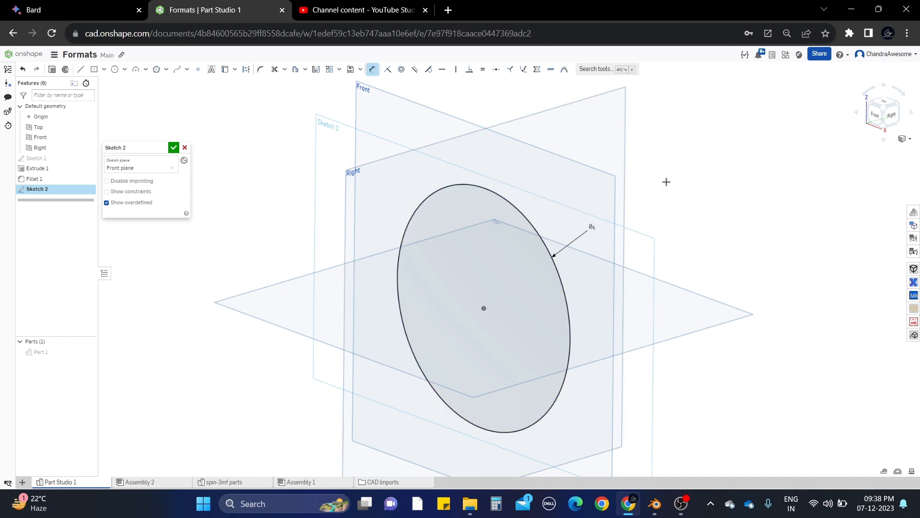
left_click(173, 148)
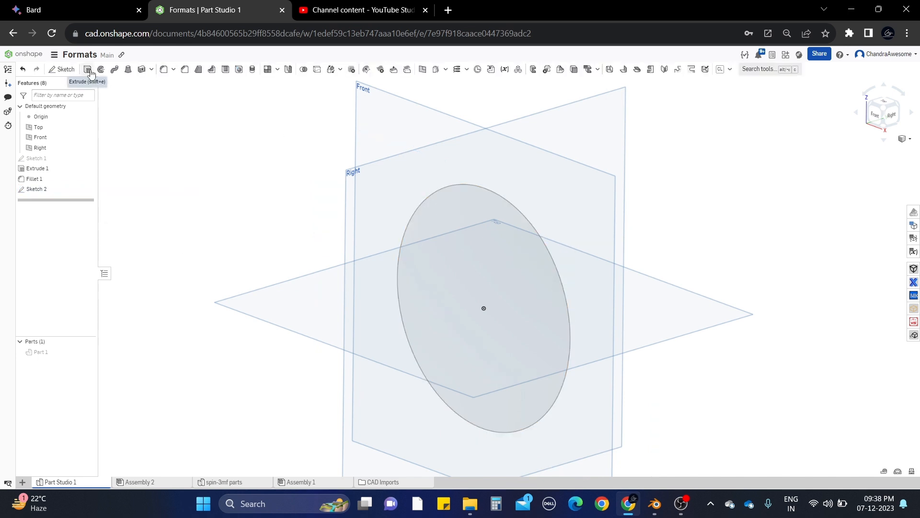
- Extrude the circle blind as a new solid part, deeper than 1 in
left_click(508, 209)
left_click(87, 72)
left_click(164, 214)
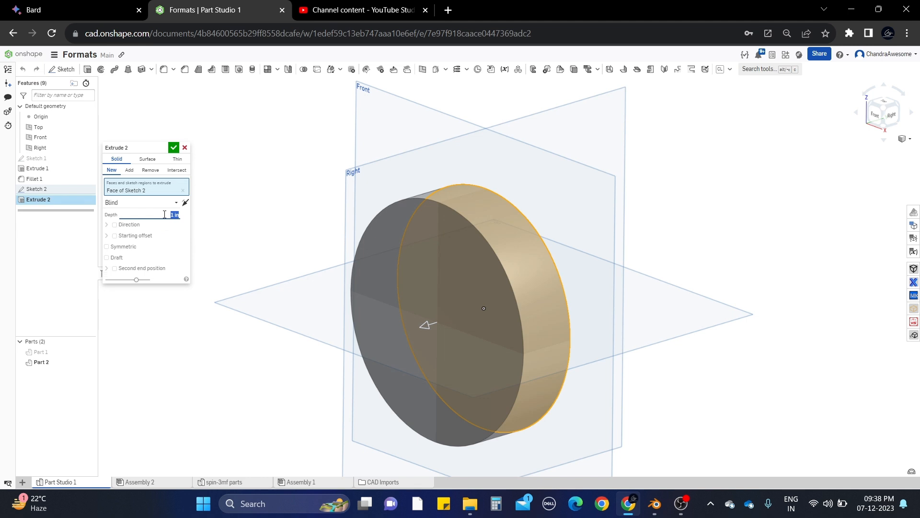
left_click(174, 147)
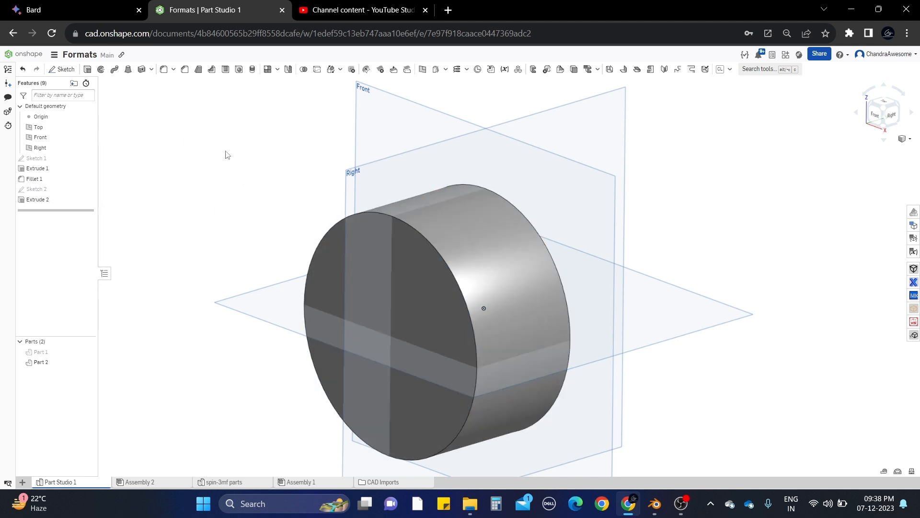
- Add a fillet with a 0.5 in radius to both circular edges of the extruded cylinder
left_click(163, 70)
left_click(393, 218)
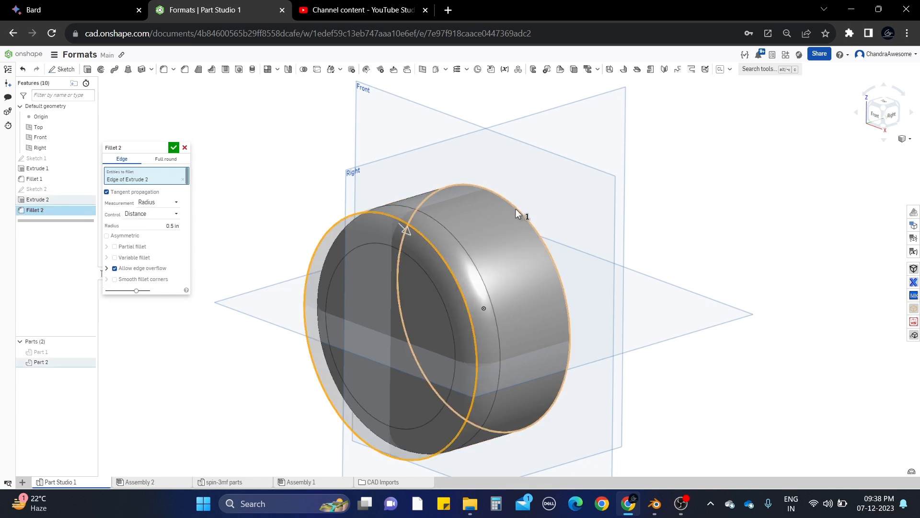
left_click(511, 209)
left_click(153, 234)
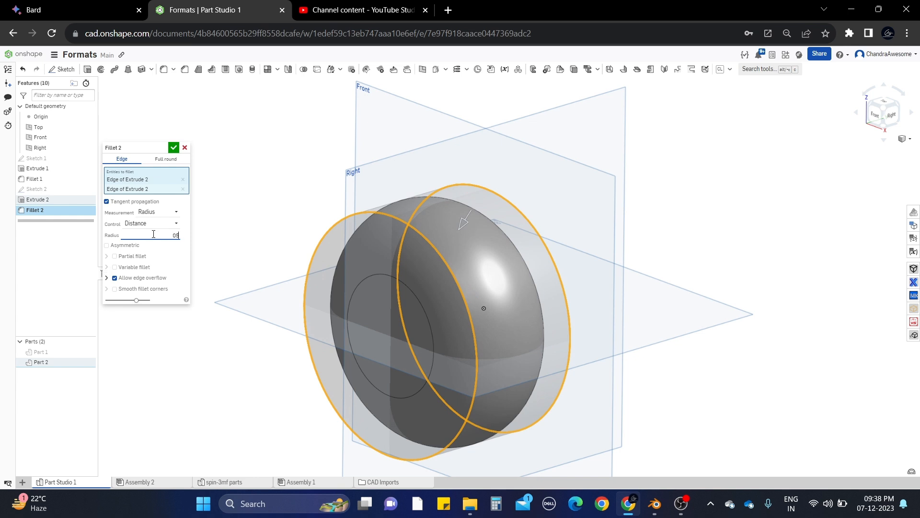
type("05")
key("Return")
type("0.5")
key("Return")
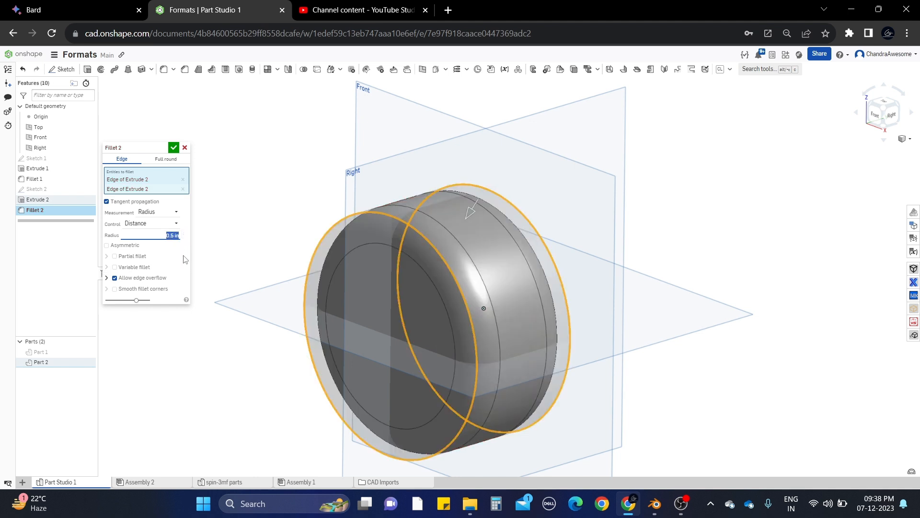
- Try radii of 0.6, 0.8 and 1 in for the fillet on the cylinder's edges
type("0.6")
key("Return")
type("0.8")
key("Return")
type("1")
key("Return")
right_click_drag(643, 286, 734, 247)
type("0.8")
key("Return")
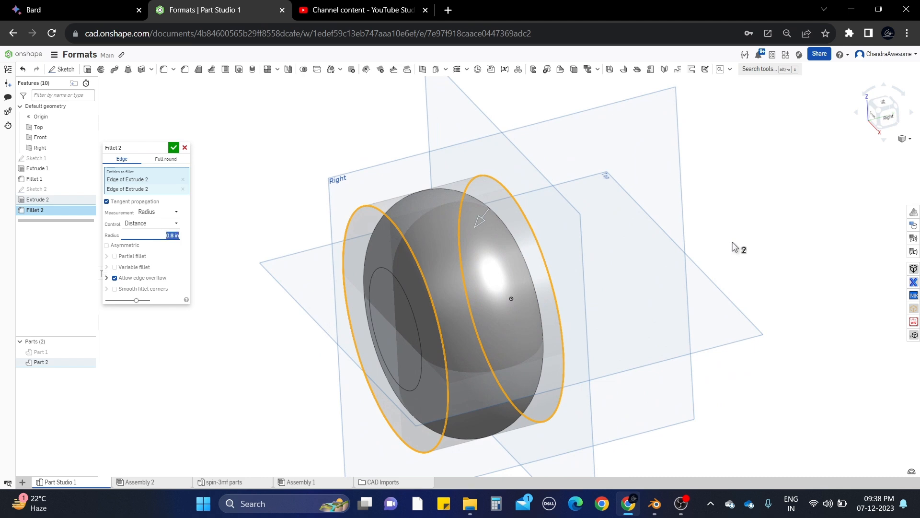
- Set the fillet radius back to 0.5 in and apply the fillet to the cylinder
type("0.5")
key("Return")
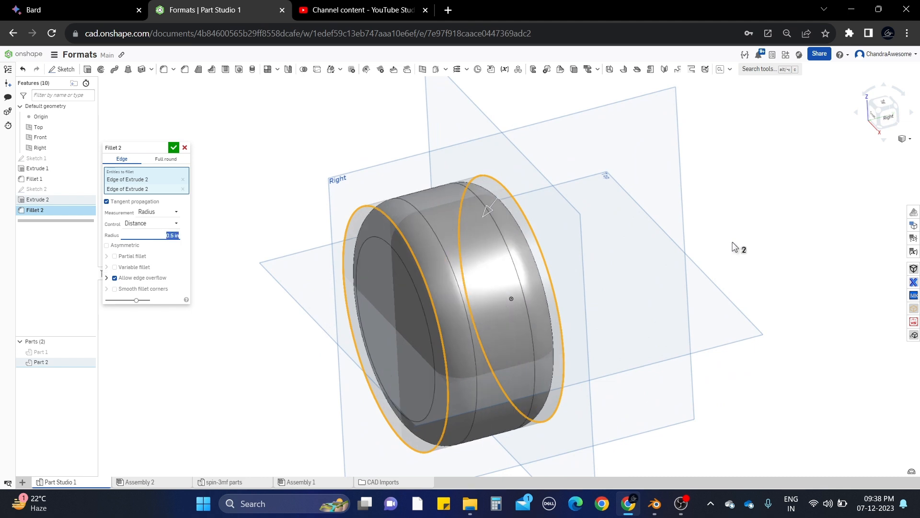
left_click(173, 147)
right_click_drag(537, 214, 575, 269)
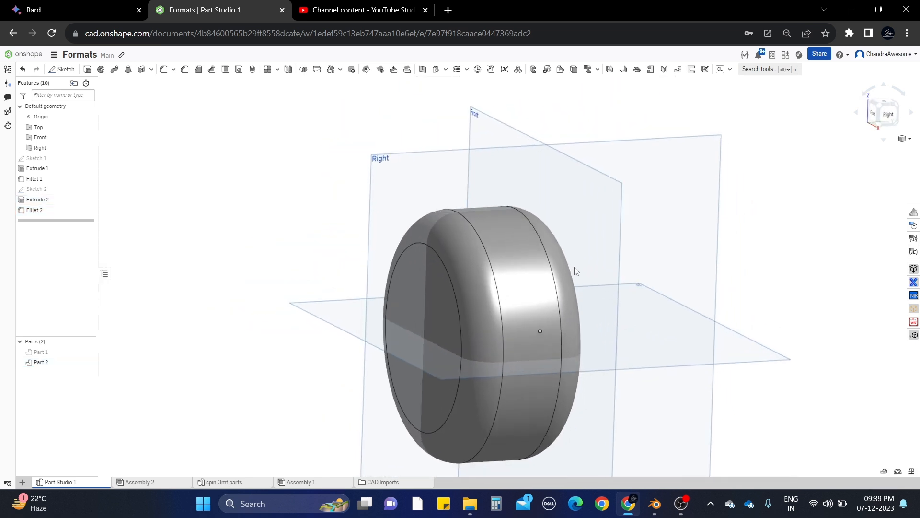
right_click_drag(493, 238, 468, 221)
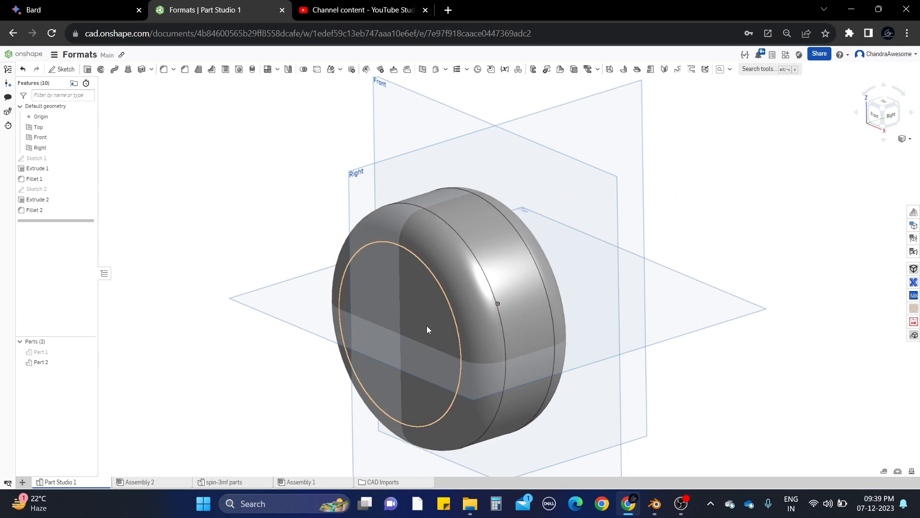
- Hide Part 2 and sketch a center-point rectangle around the origin on the Front plane
left_click(90, 362)
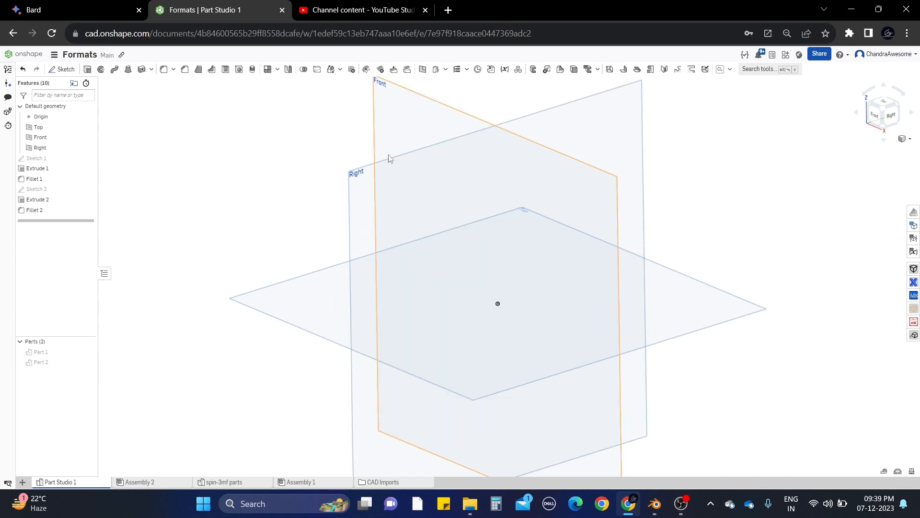
left_click(361, 191)
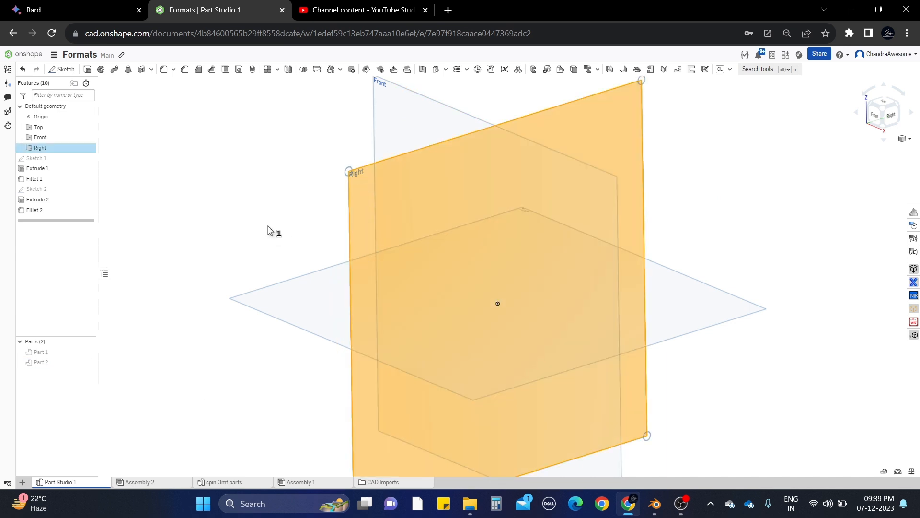
left_click(269, 229)
left_click(409, 142)
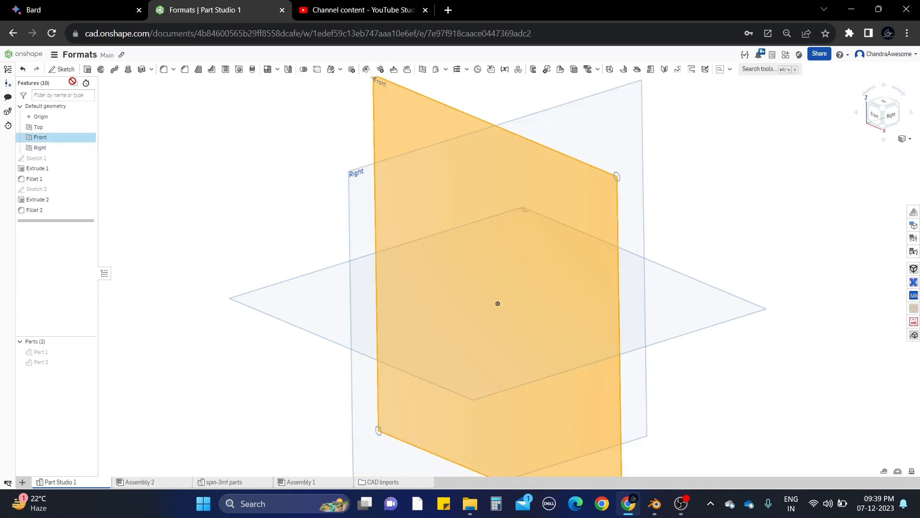
left_click(73, 76)
left_click(94, 69)
left_click(497, 304)
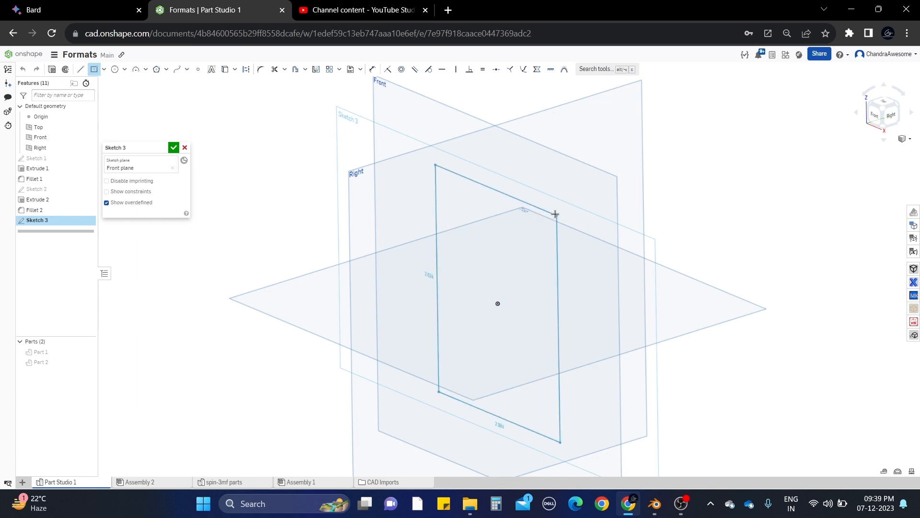
left_click(543, 198)
- Dimension the rectangle to 2 in wide and 4 in high
key("d")
left_click(530, 173)
left_click(530, 157)
type("2")
key("Return")
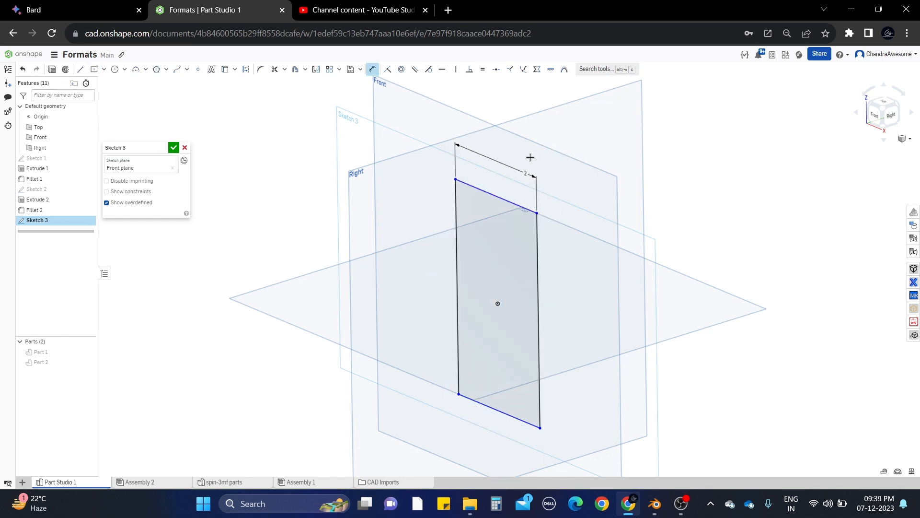
left_click(537, 252)
left_click(588, 212)
type("4")
key("Return")
- Draw a line across the rectangle through the origin, ending on its right edge
left_click(80, 69)
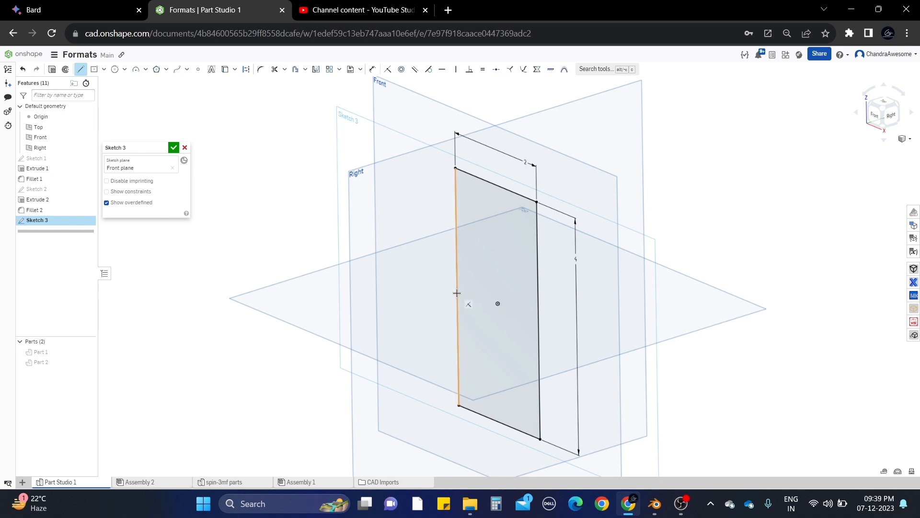
left_click(455, 285)
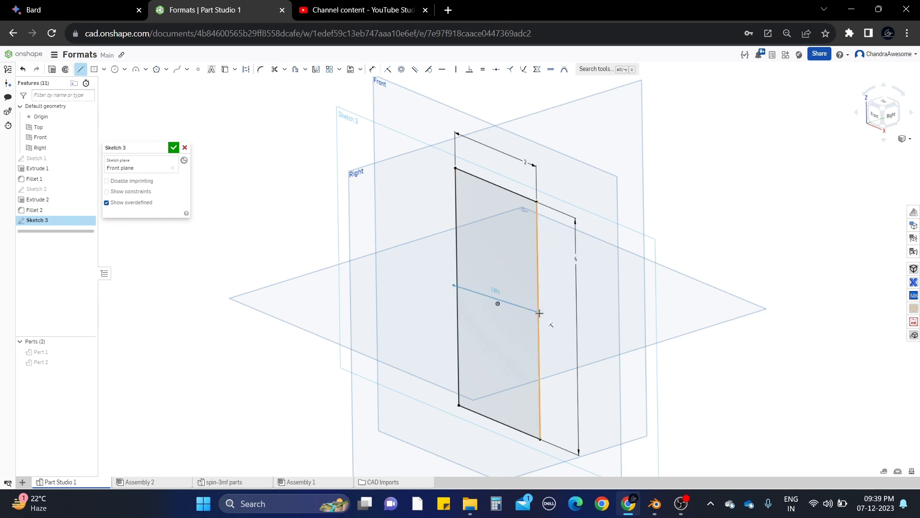
left_click(538, 319)
key("Escape")
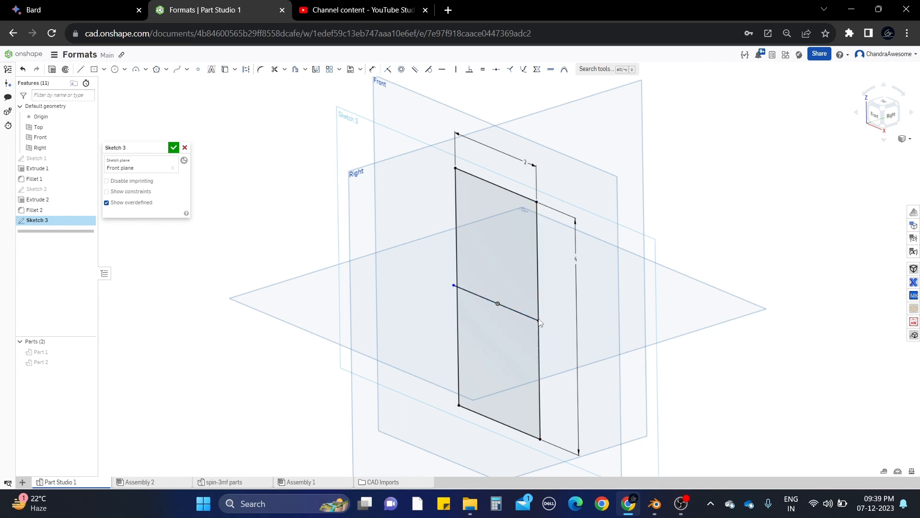
- Make the left endpoint of the middle line coincident with the rectangle's left edge
scroll(519, 312, "up", 3)
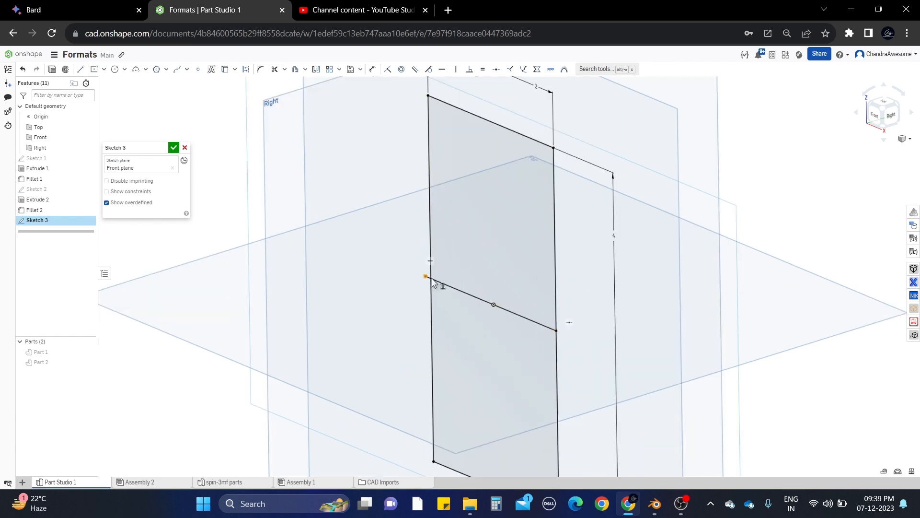
left_click(431, 278)
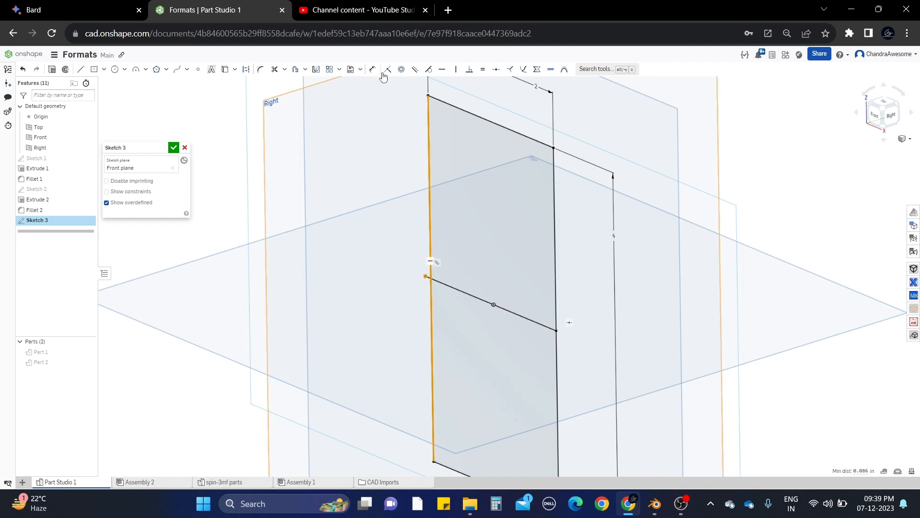
key("Escape")
scroll(481, 313, "down", 2)
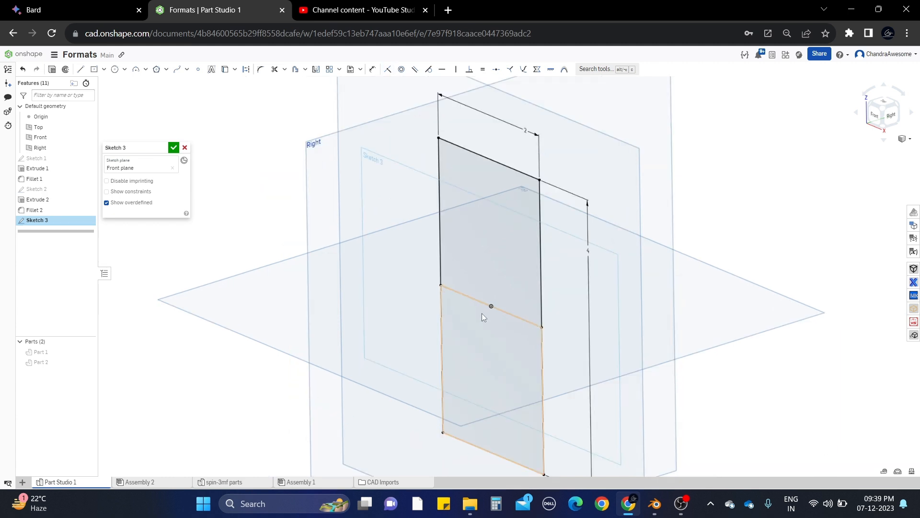
- Round the two upper corners of the rectangle with 0.5 in sketch fillets
middle_click_drag(461, 207, 501, 243)
left_click(260, 69)
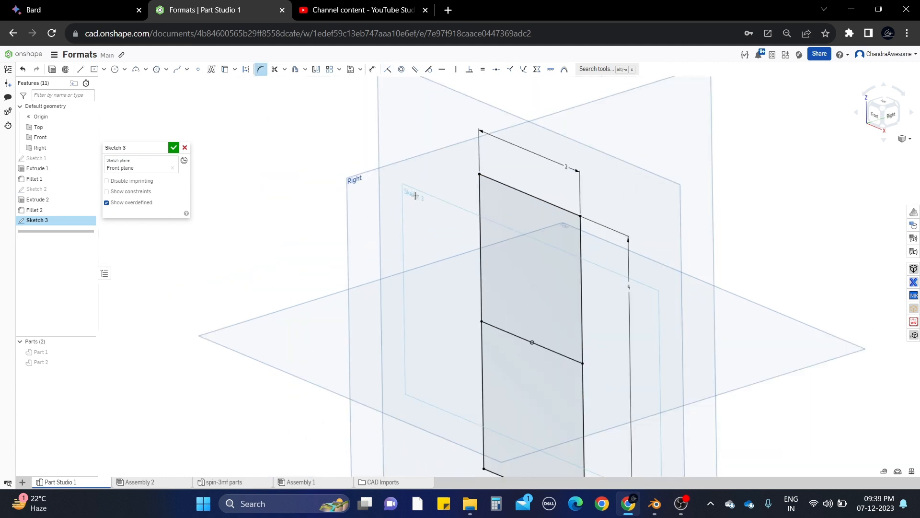
left_click(480, 188)
left_click(493, 181)
key("Return")
left_click(579, 227)
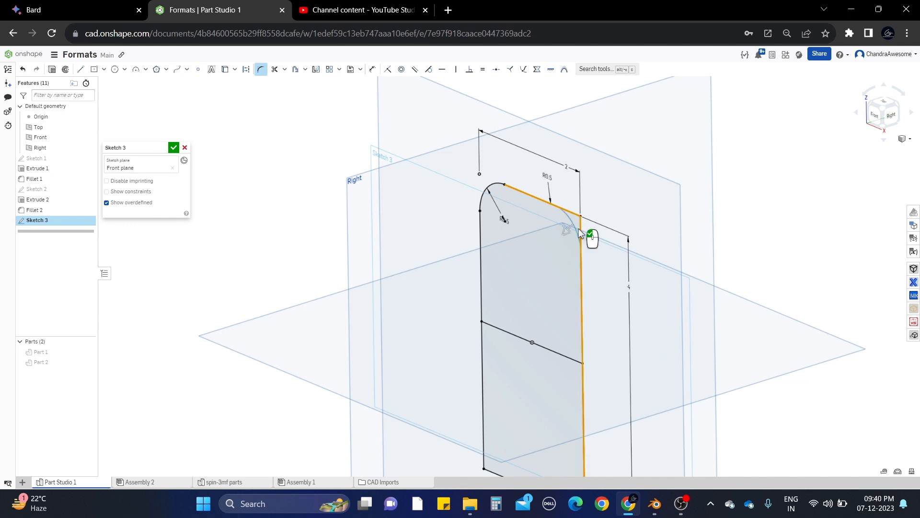
left_click(587, 236)
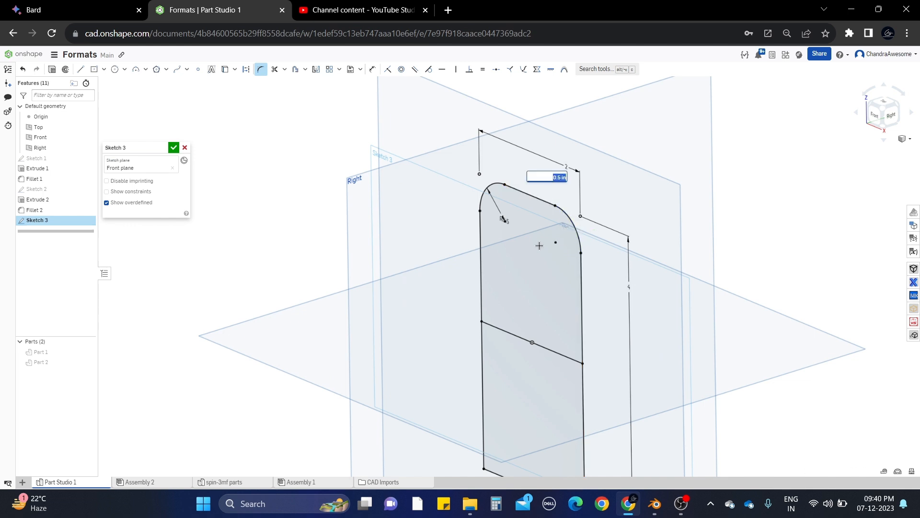
key("Return")
- Round the two lower corners of the rectangle with 0.5 in sketch fillets and finish the sketch
scroll(541, 247, "down", 3)
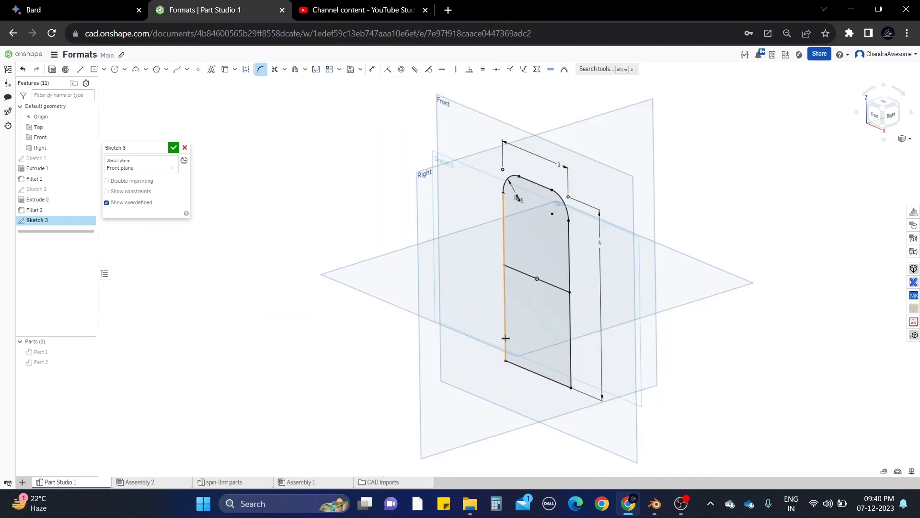
left_click(505, 338)
left_click(517, 367)
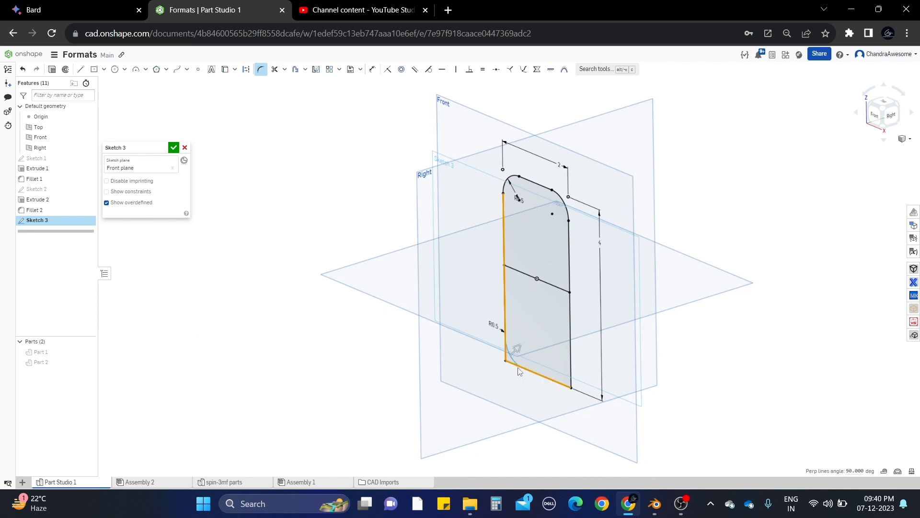
key("Return")
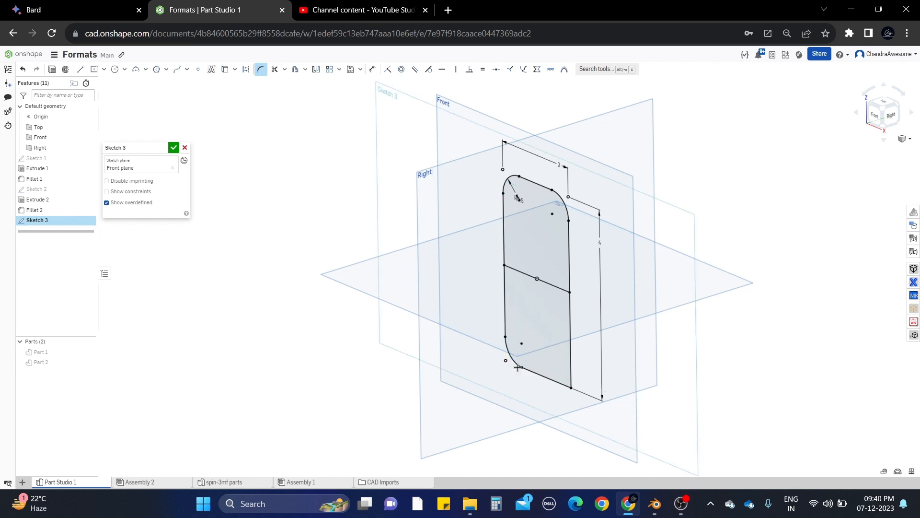
left_click(564, 368)
left_click(561, 382)
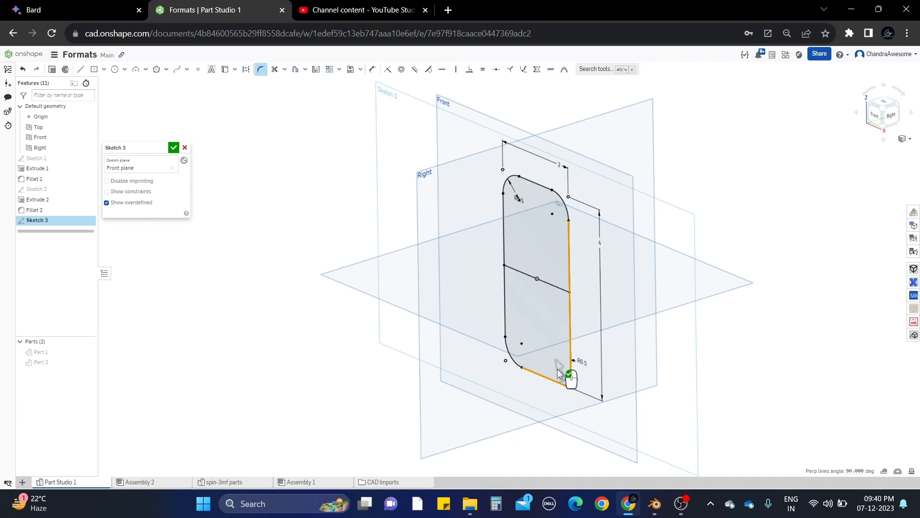
key("Return")
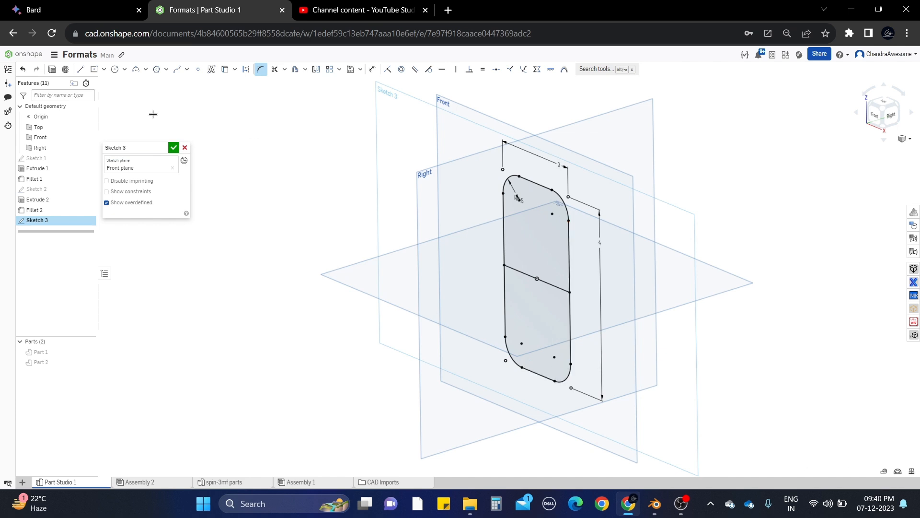
left_click(173, 147)
key("f")
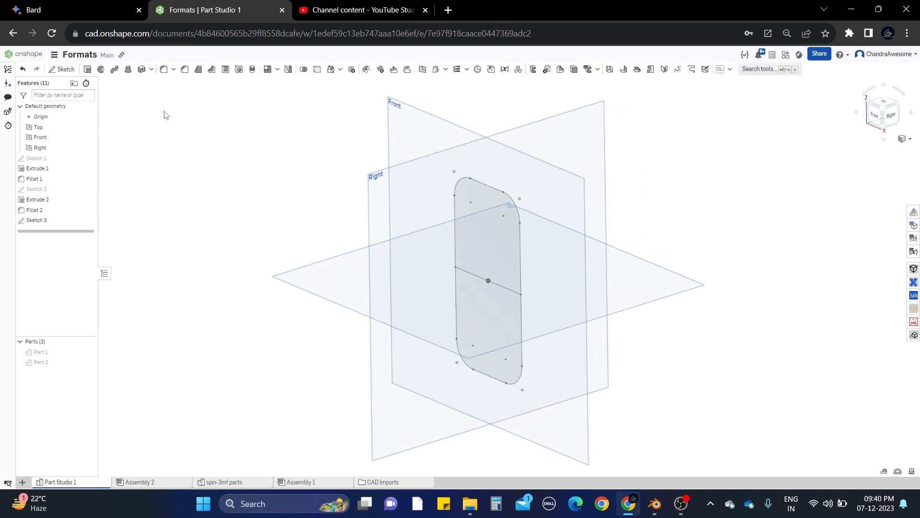
- Revolve the upper half of the rounded rectangle fully around the middle line as a new solid
left_click(101, 70)
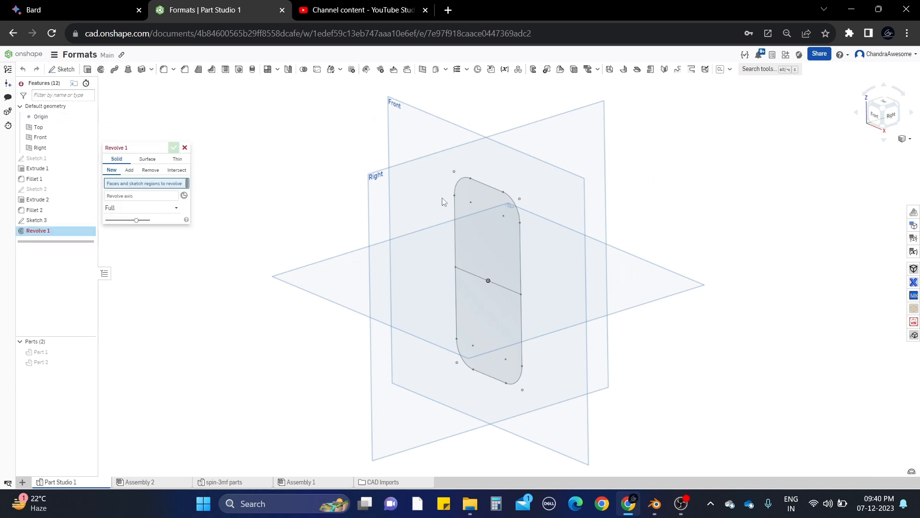
left_click(496, 209)
left_click(153, 204)
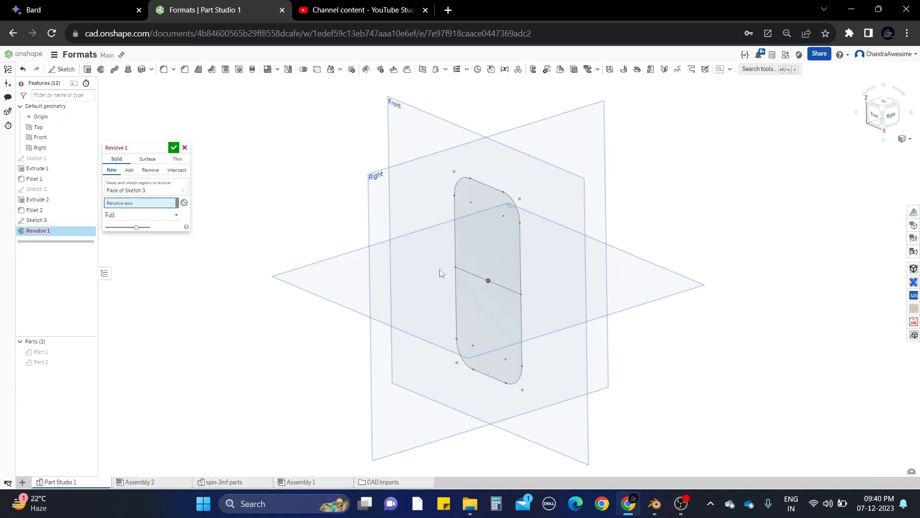
left_click(468, 272)
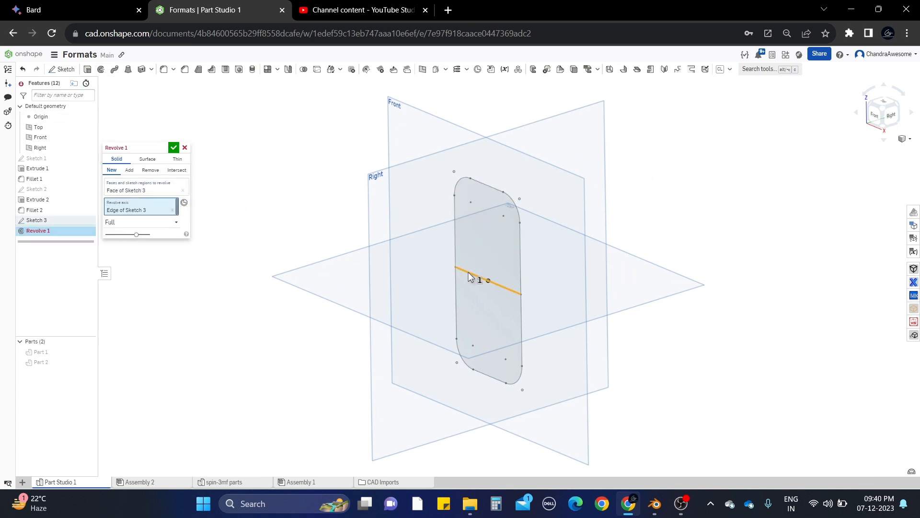
left_click(173, 147)
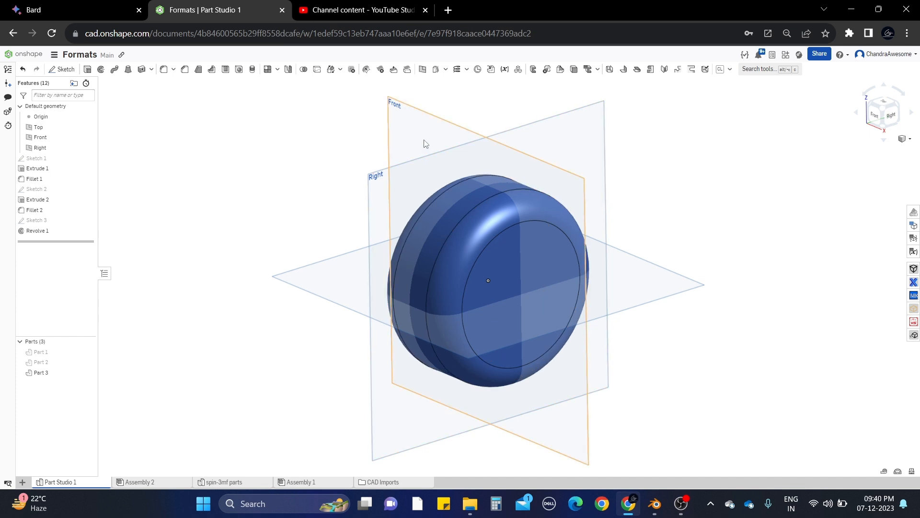
- Display Part 2 to compare it with the revolved part, and hide both parts
left_click(88, 363)
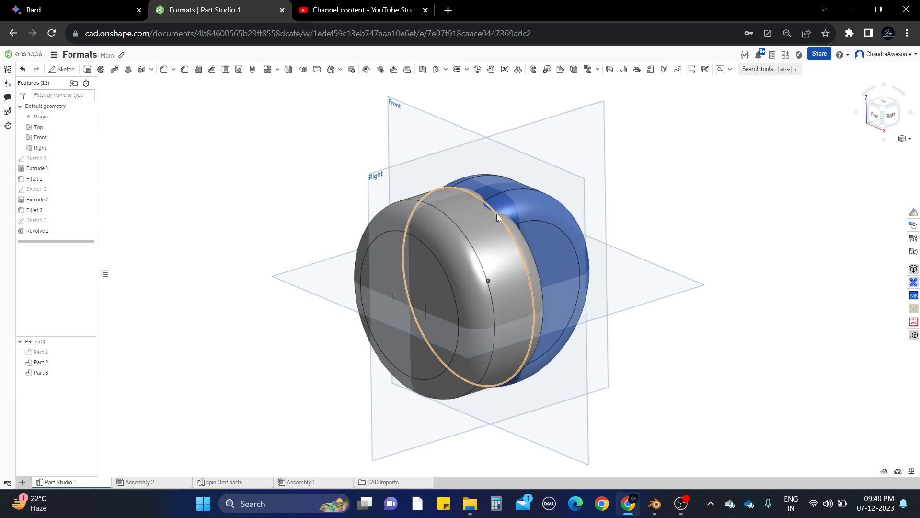
left_click(88, 362)
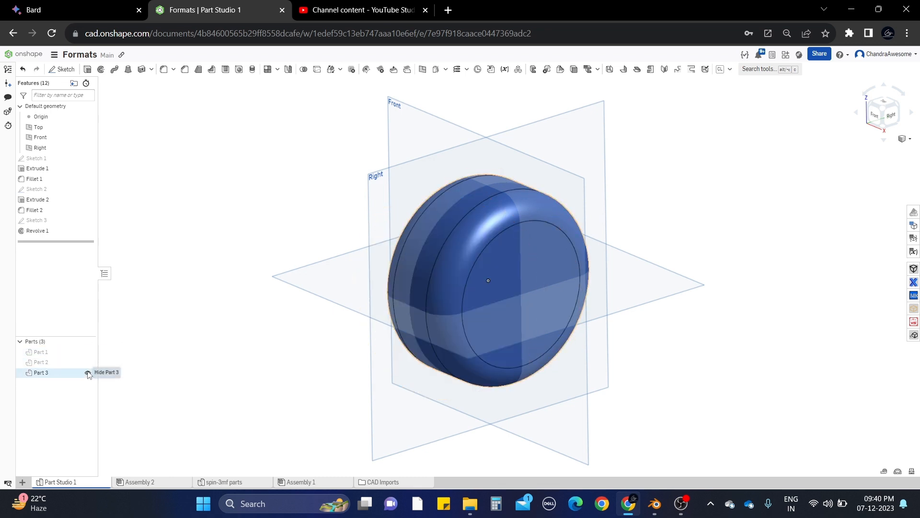
left_click(88, 372)
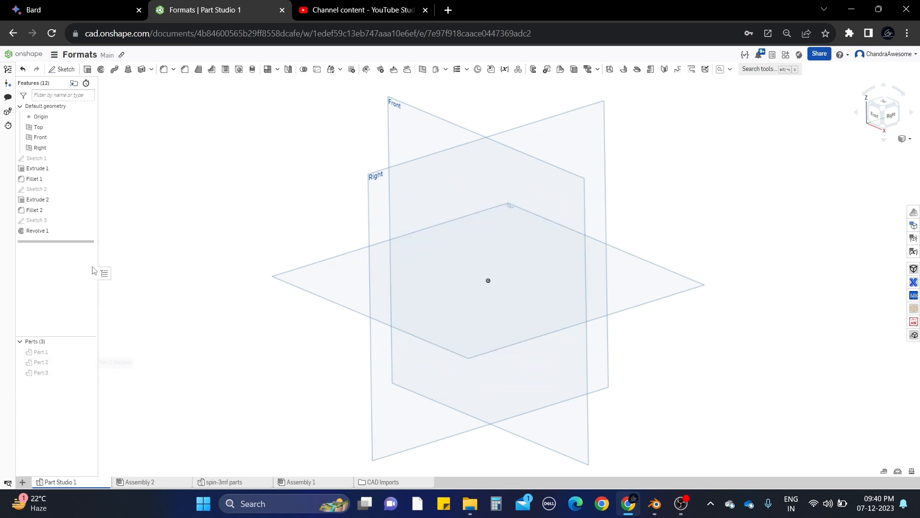
- Show Sketch 3 again and, in a new sketch on the Right plane, draw a circle centred on the origin
left_click(88, 220)
scroll(571, 228, "up", 2)
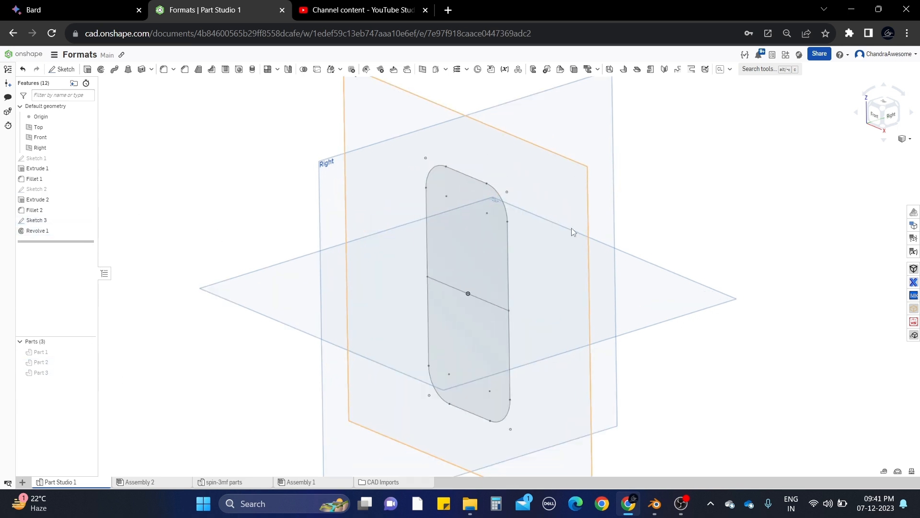
left_click(336, 175)
left_click(63, 69)
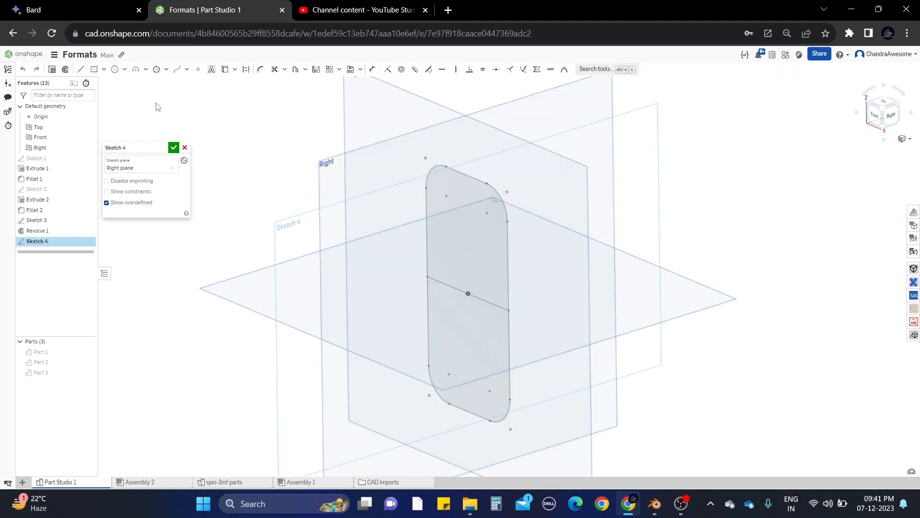
left_click(115, 69)
left_click(467, 293)
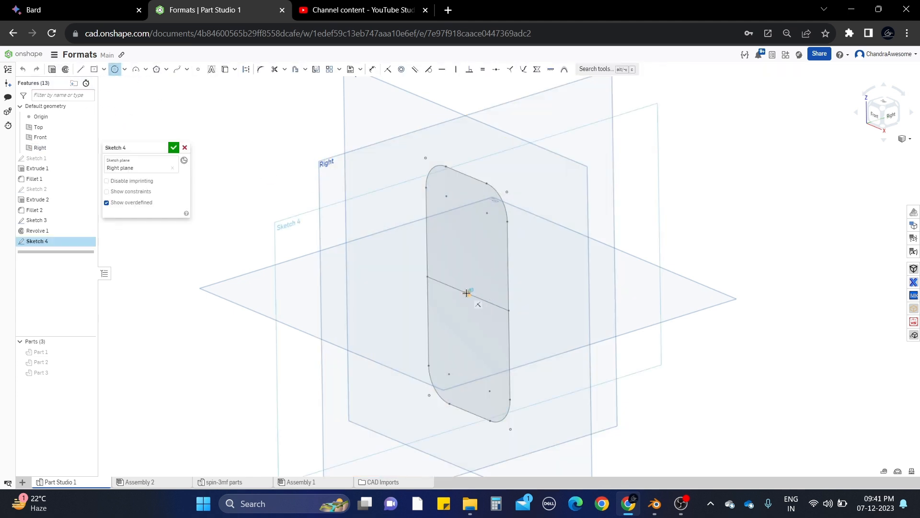
left_click(469, 186)
key("Escape")
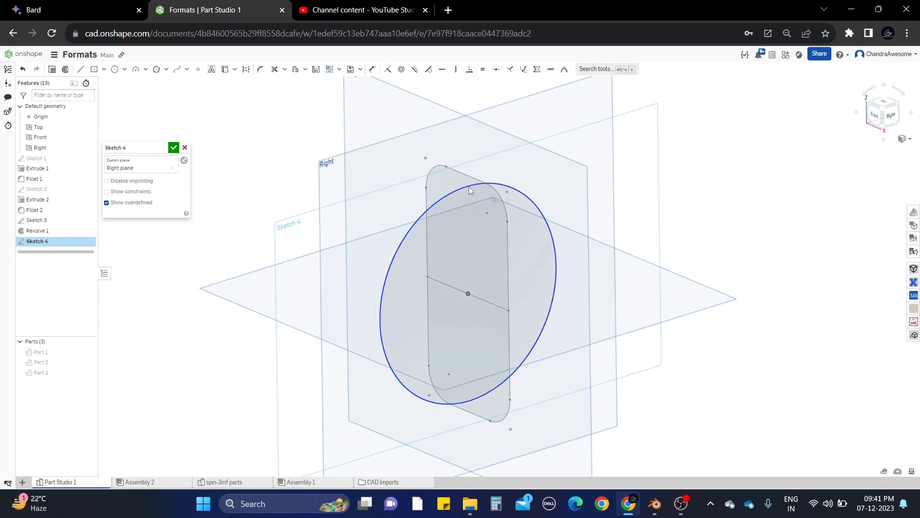
key("g")
left_click(466, 186)
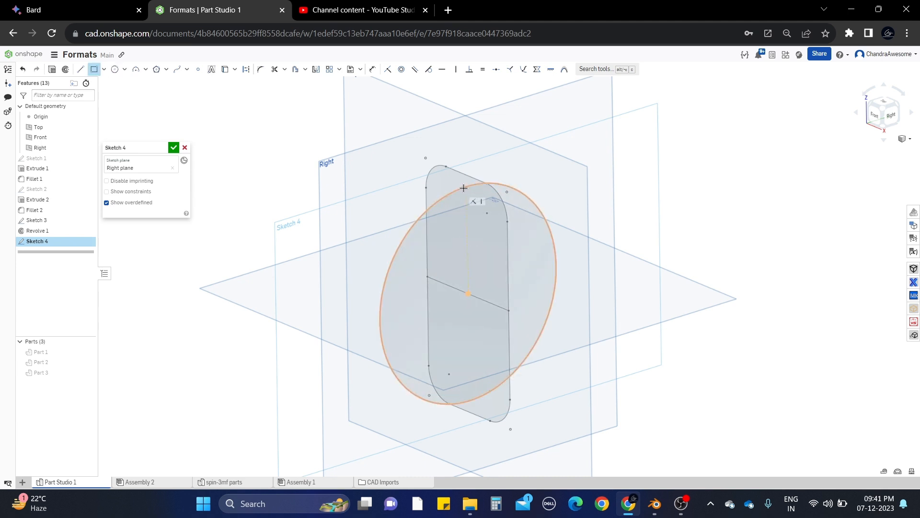
key("Escape")
- Dimension the circle to a 4 in diameter and finish the sketch
key("u")
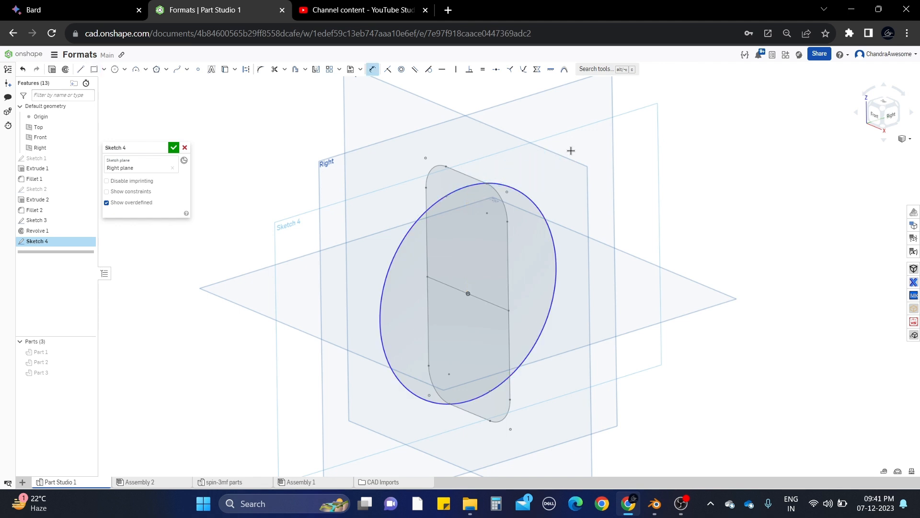
left_click(527, 192)
left_click(536, 184)
type("4")
key("Return")
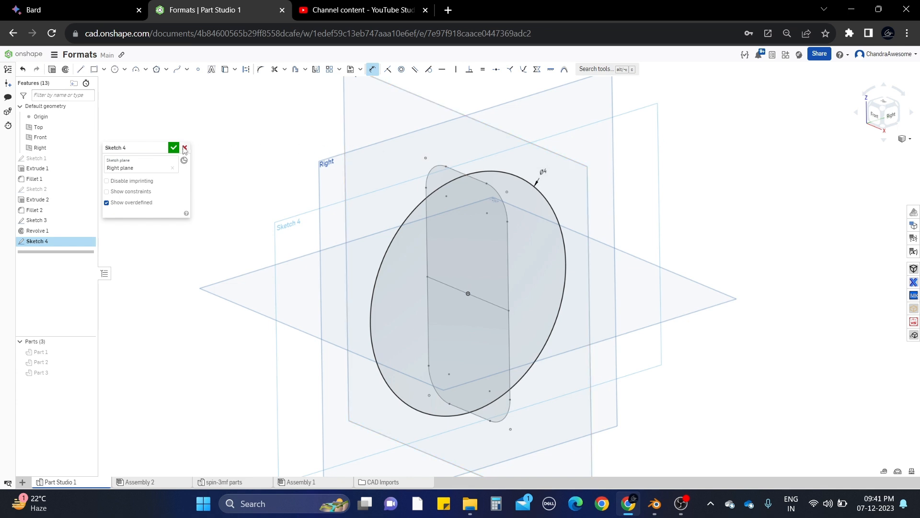
left_click(174, 149)
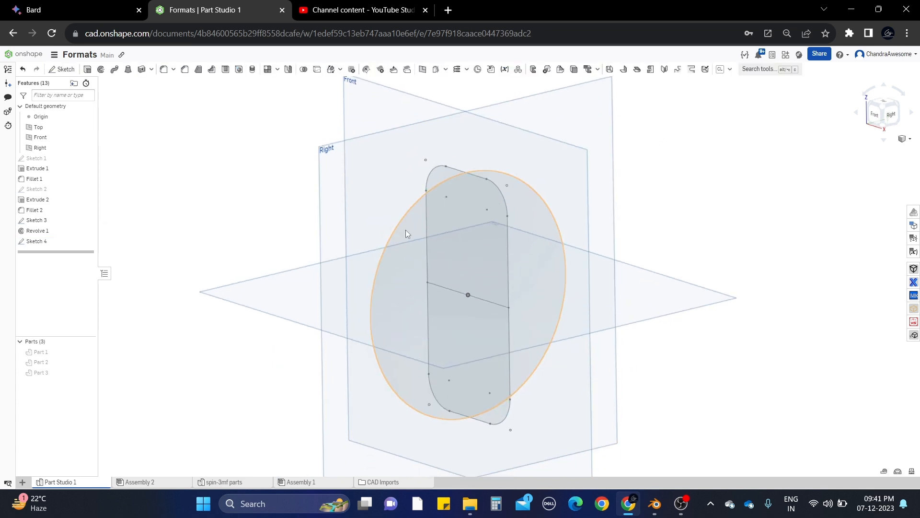
- Sweep the upper half of the rounded rectangle along the circle as a new solid, and hide the swept part
left_click(114, 70)
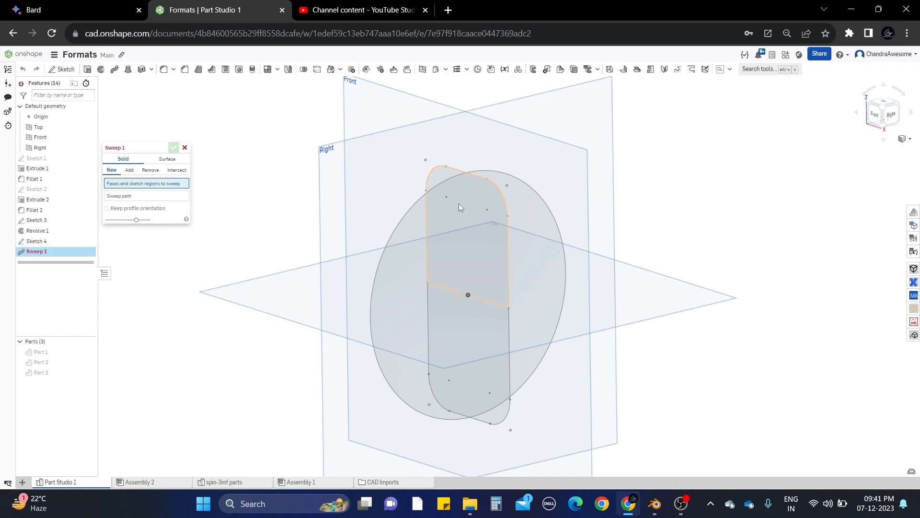
left_click(443, 175)
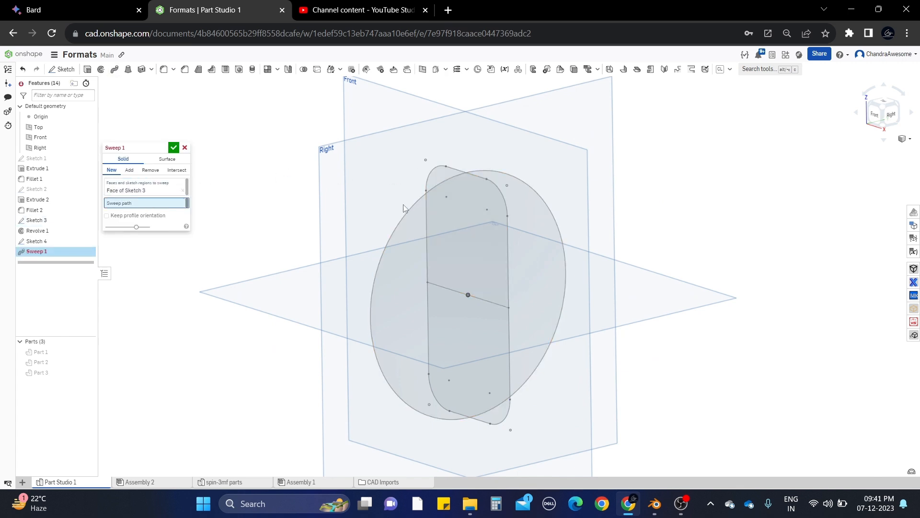
left_click(416, 194)
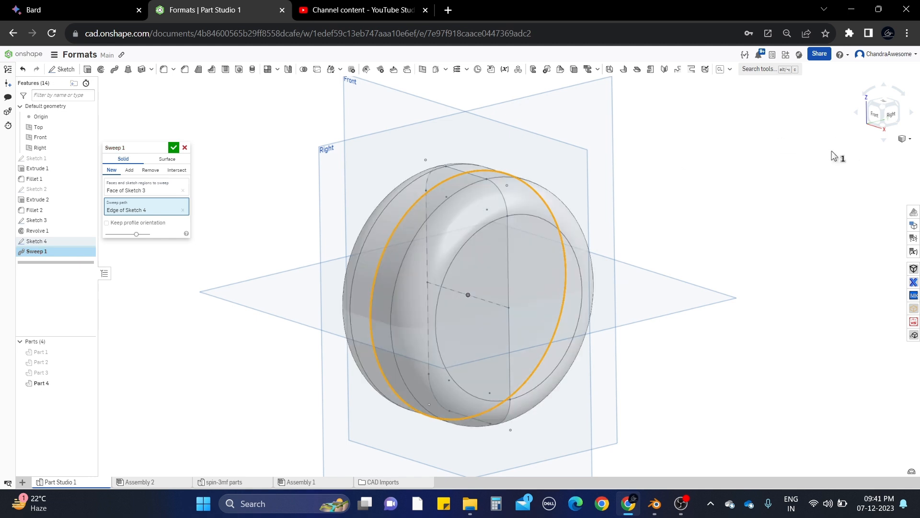
left_click(173, 148)
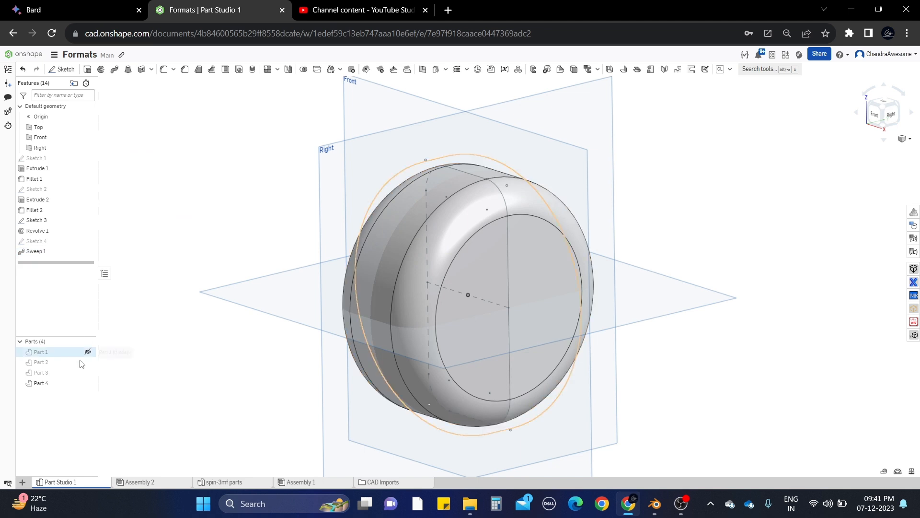
left_click(88, 383)
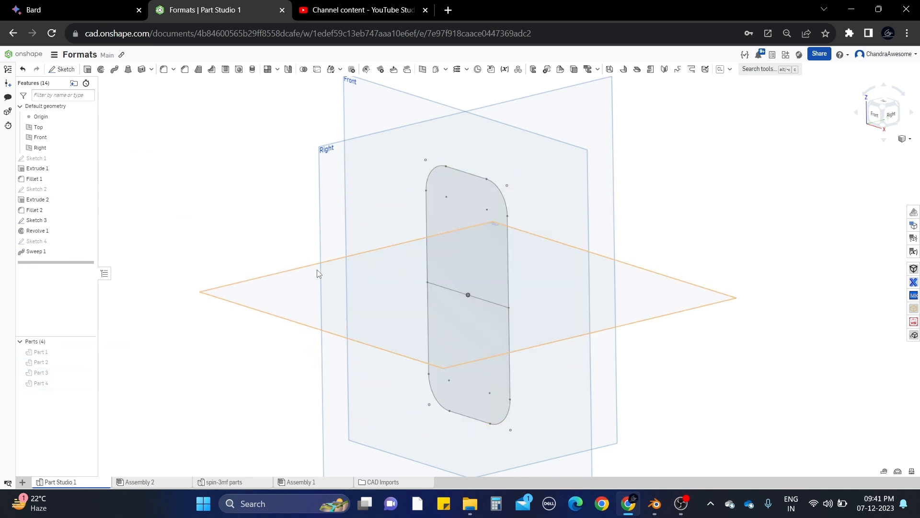
- Loft a new solid between the upper and lower halves of the rounded rectangle, using the circle of Sketch 4 as the guide
left_click(128, 69)
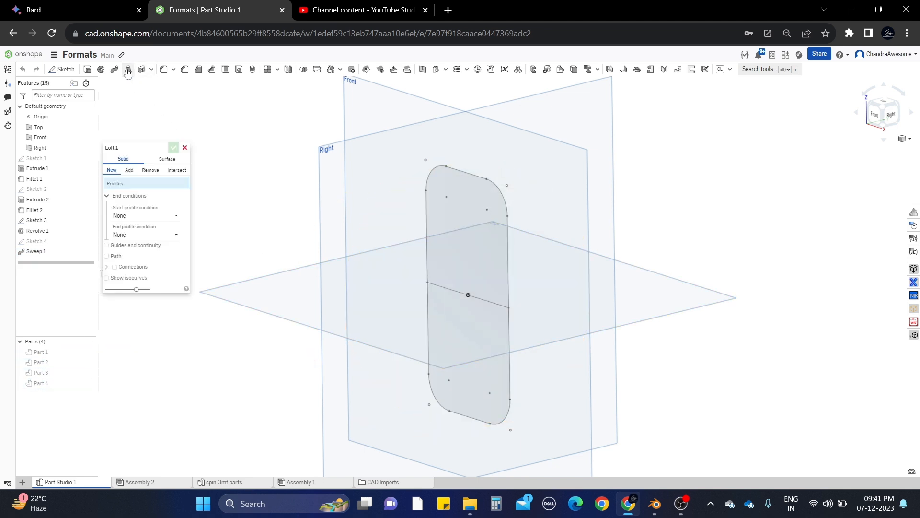
left_click(478, 223)
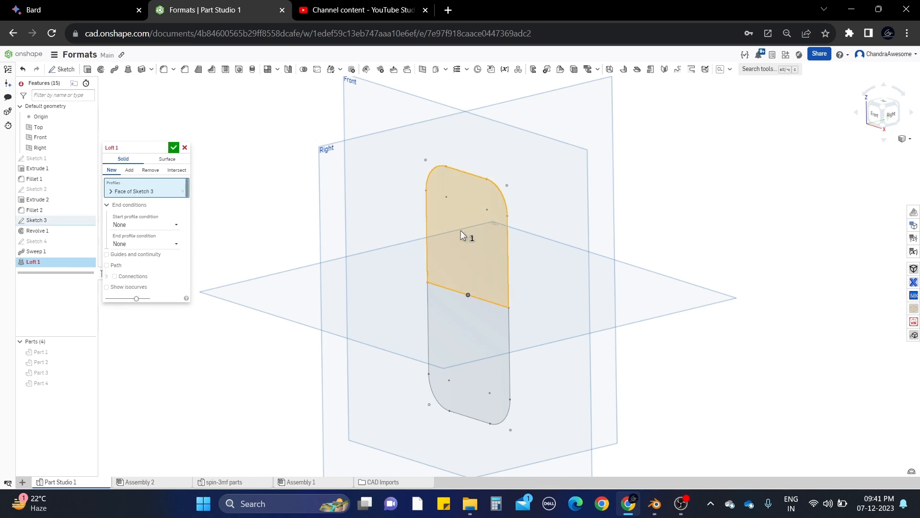
left_click(448, 350)
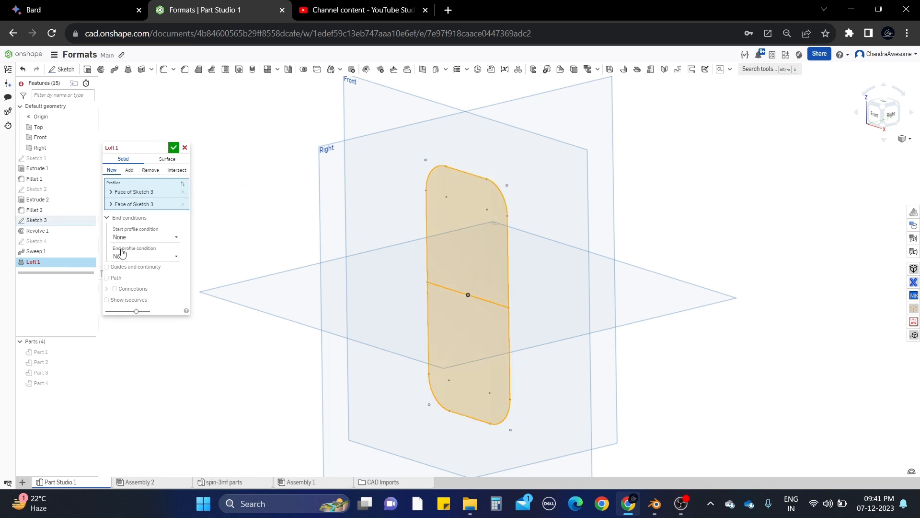
left_click(120, 267)
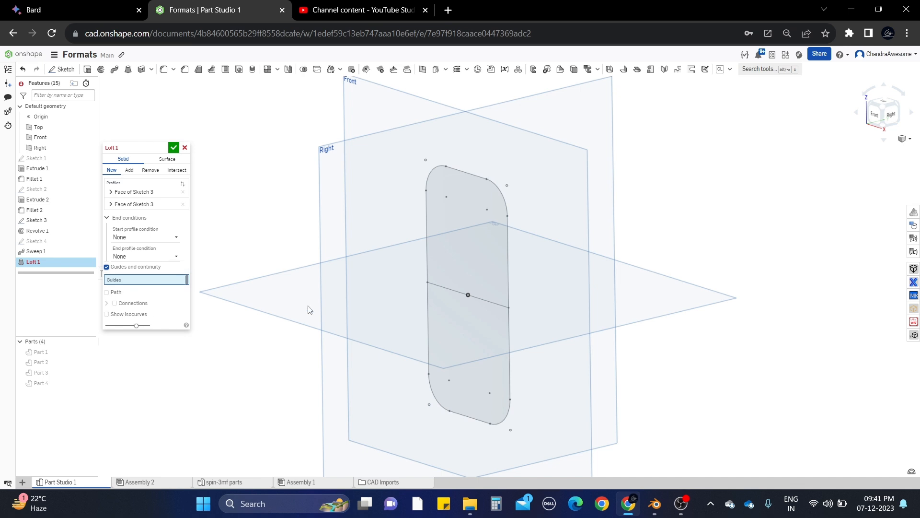
left_click(96, 242)
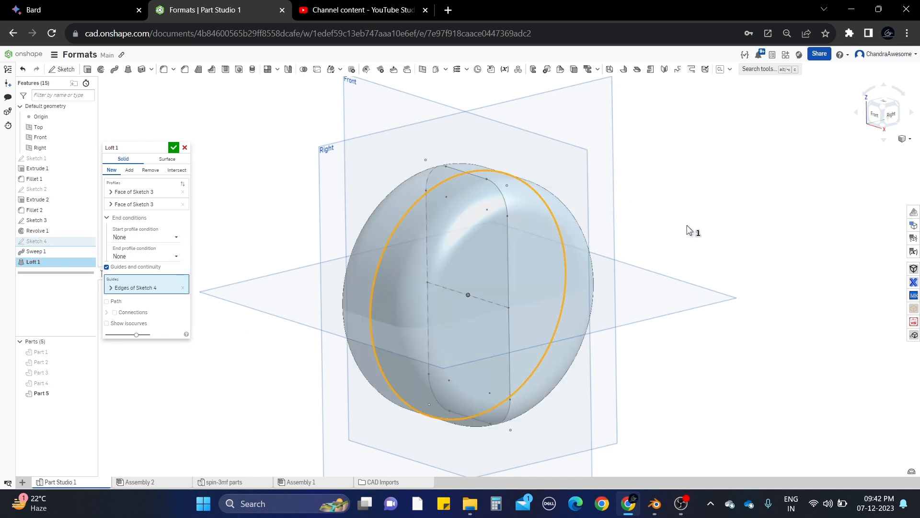
left_click(173, 148)
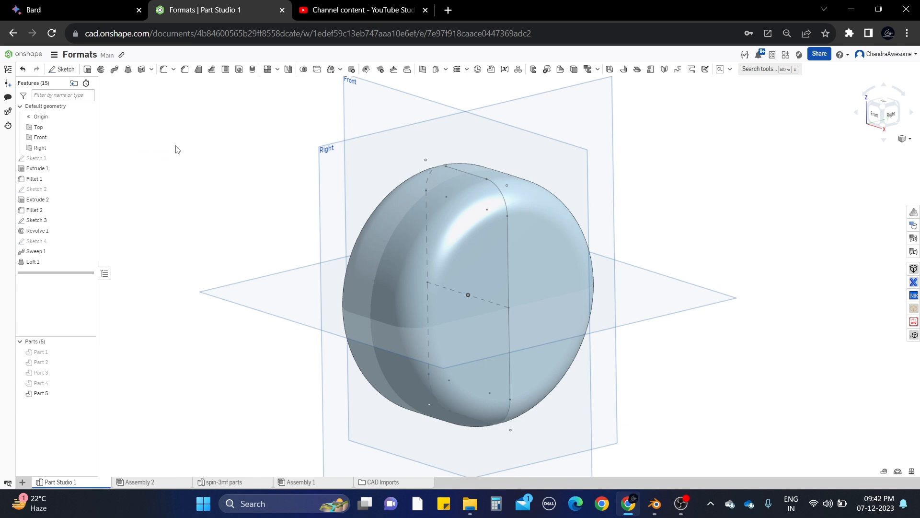
scroll(548, 204, "up", 3)
scroll(621, 206, "down", 4)
right_click_drag(621, 206, 562, 246)
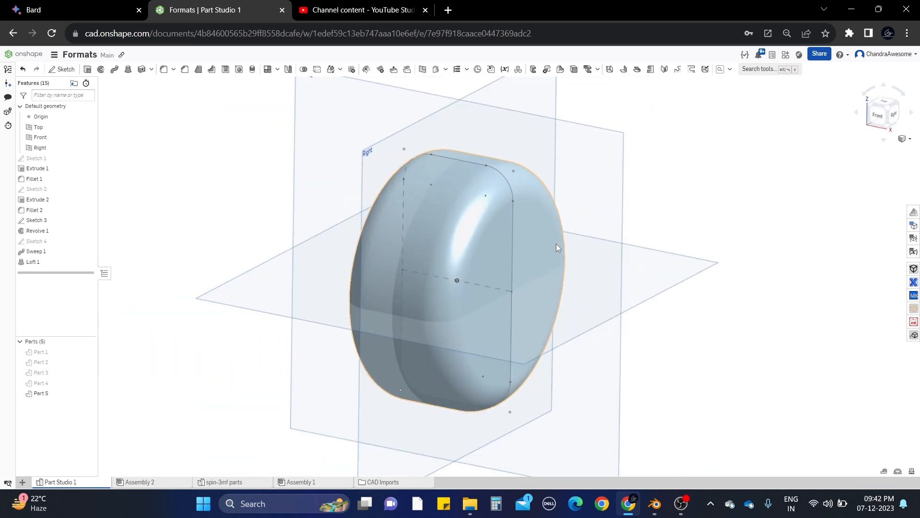
middle_click_drag(556, 247, 563, 253)
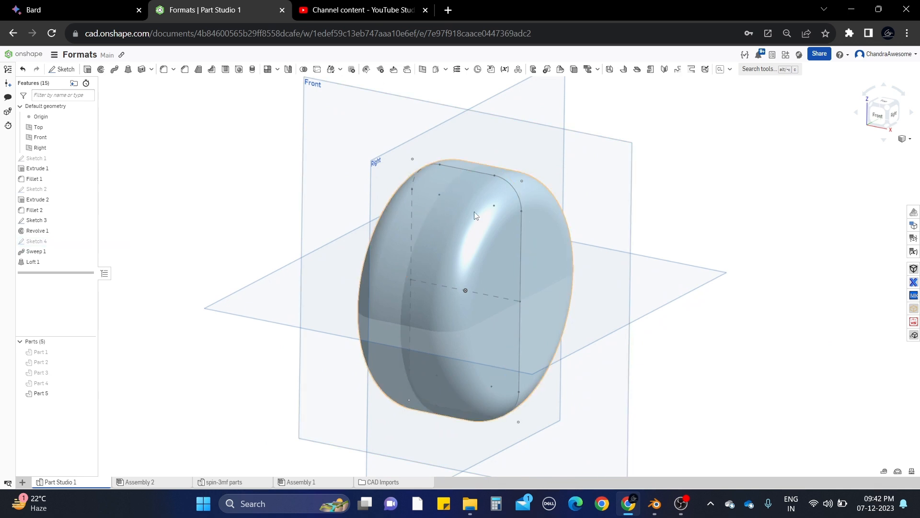
mouse_move(749, 207)
right_mouse_down()
mouse_move(746, 174)
mouse_move(742, 213)
right_mouse_up()
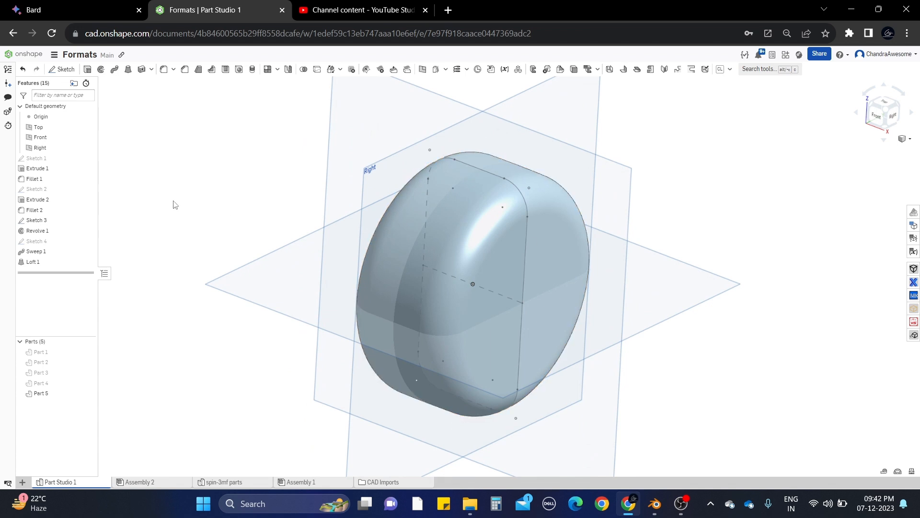
- Edit Sketch 2 to set its circle's diameter to 4.5 in, and finish the sketch
right_click_drag(453, 258, 479, 211)
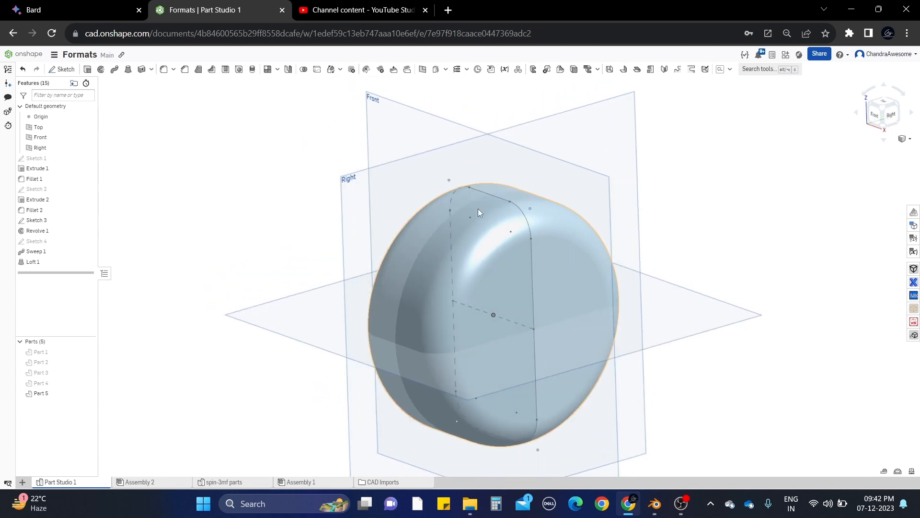
middle_click_drag(478, 209, 456, 195)
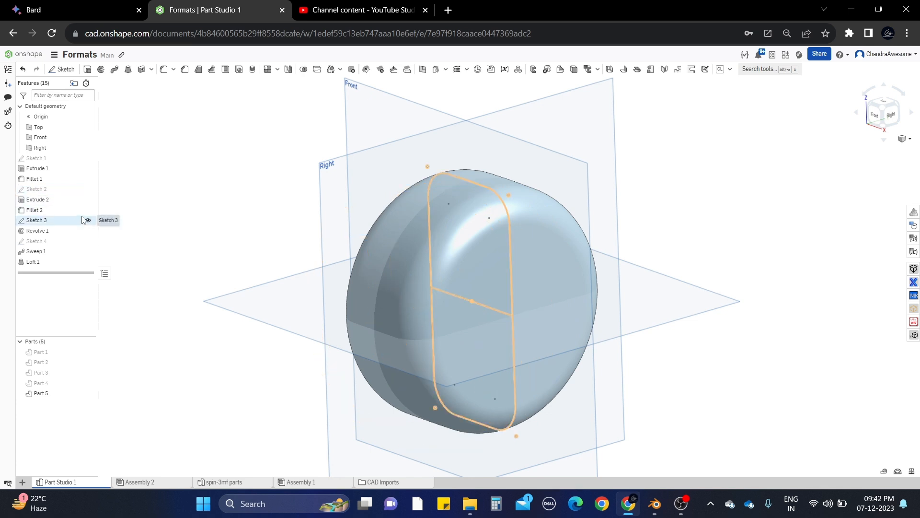
right_click(74, 190)
left_click(94, 202)
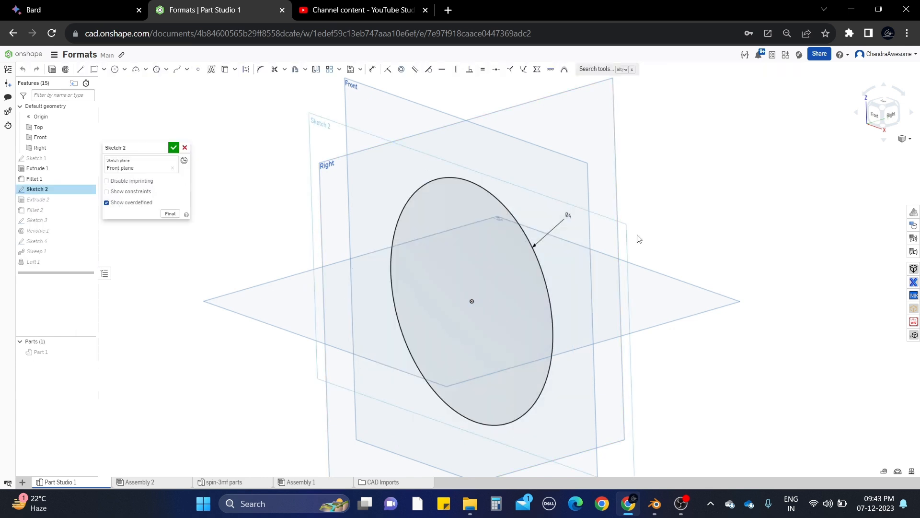
double_click(568, 215)
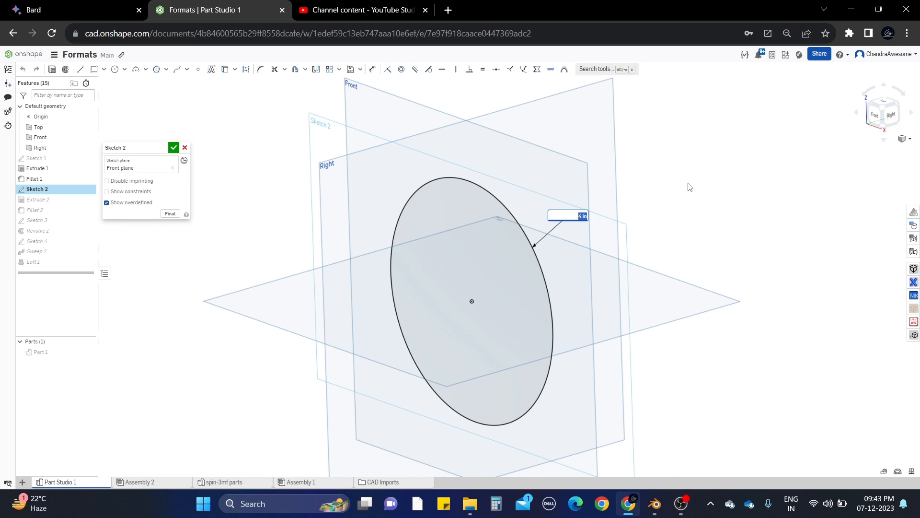
type("4.5")
key("Return")
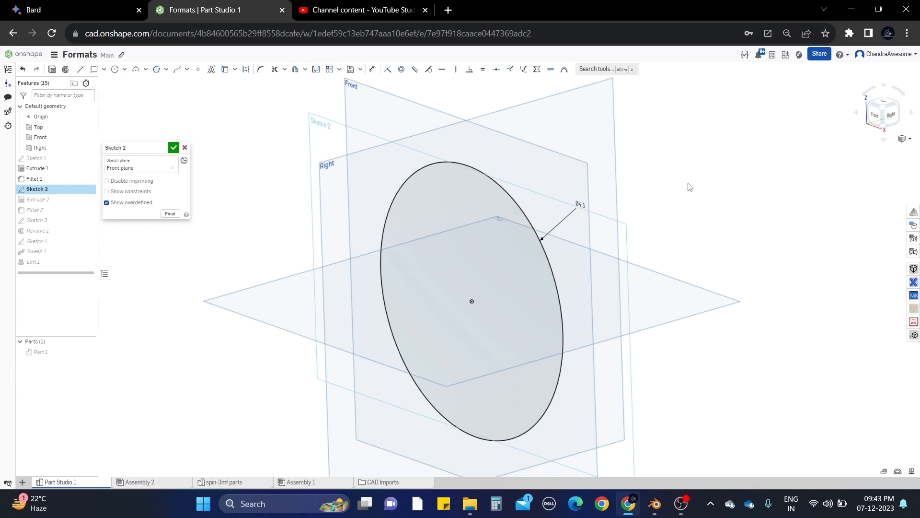
left_click(173, 148)
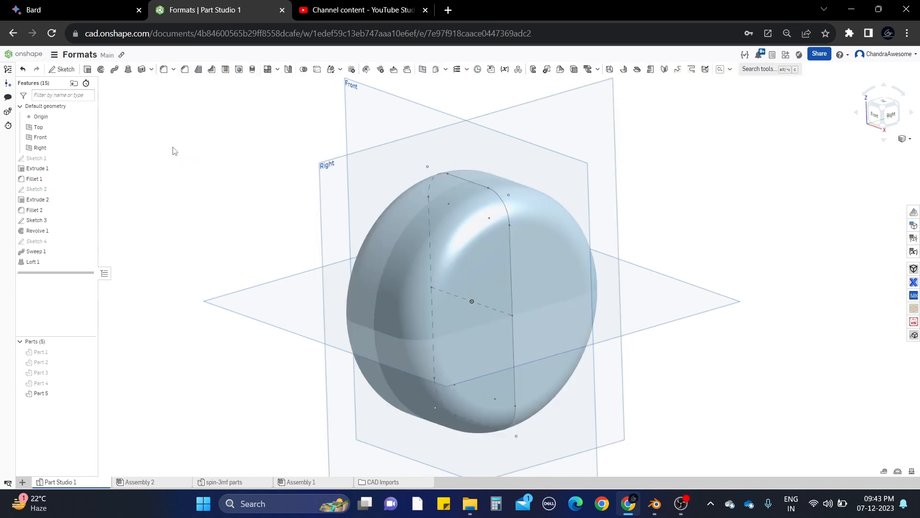
- Hide the lofted Part 5 and show Part 2, briefly displaying Part 1 and Part 3 for comparison
left_click(88, 393)
left_click(88, 362)
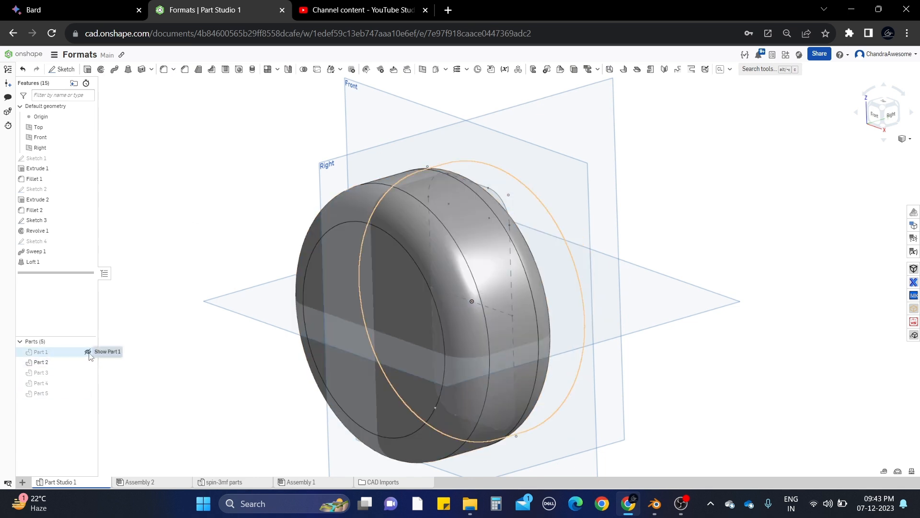
left_click(88, 352)
left_click(87, 352)
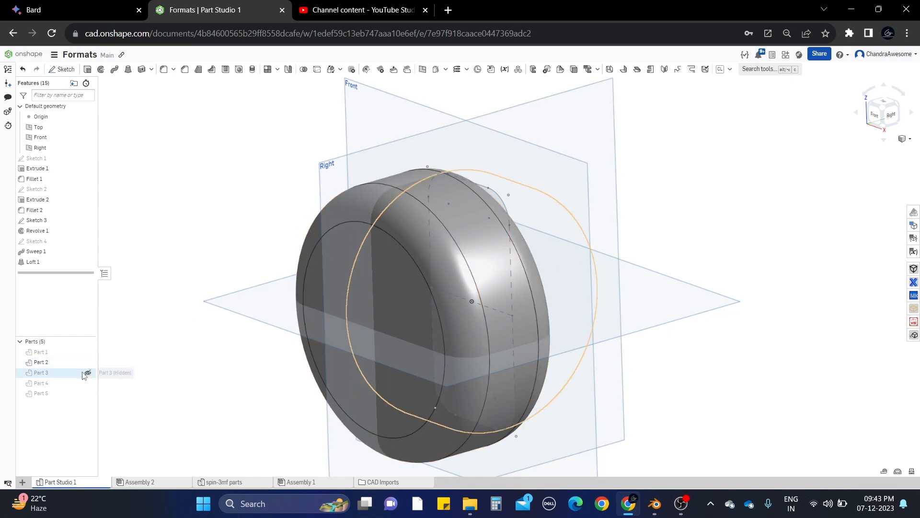
left_click(88, 373)
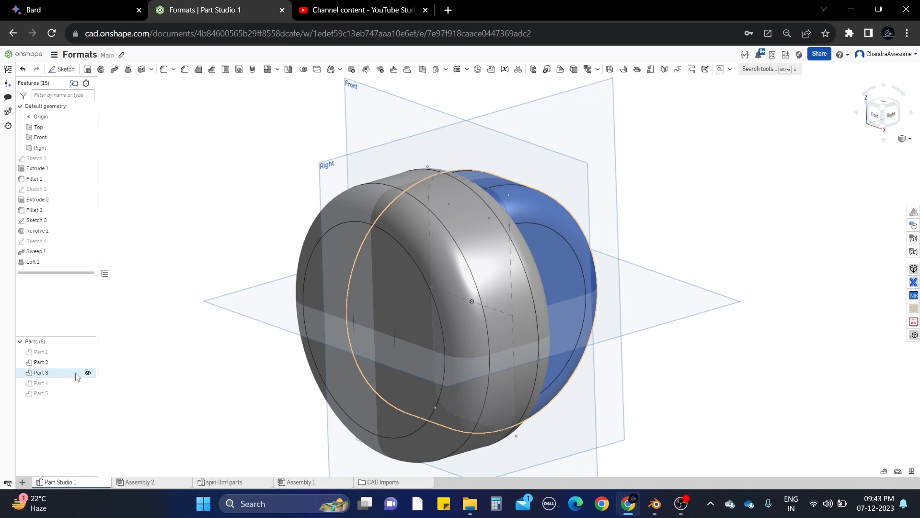
left_click(88, 373)
scroll(442, 186, "down", 2)
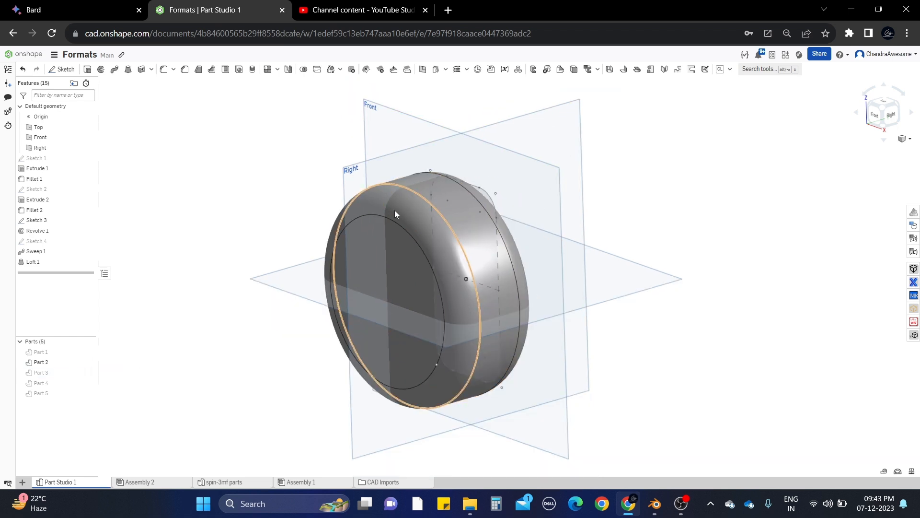
- Edit Fillet 2 to change the radius on the two circular edges of Extrude 2
right_click(73, 211)
left_click(101, 234)
left_click(164, 234)
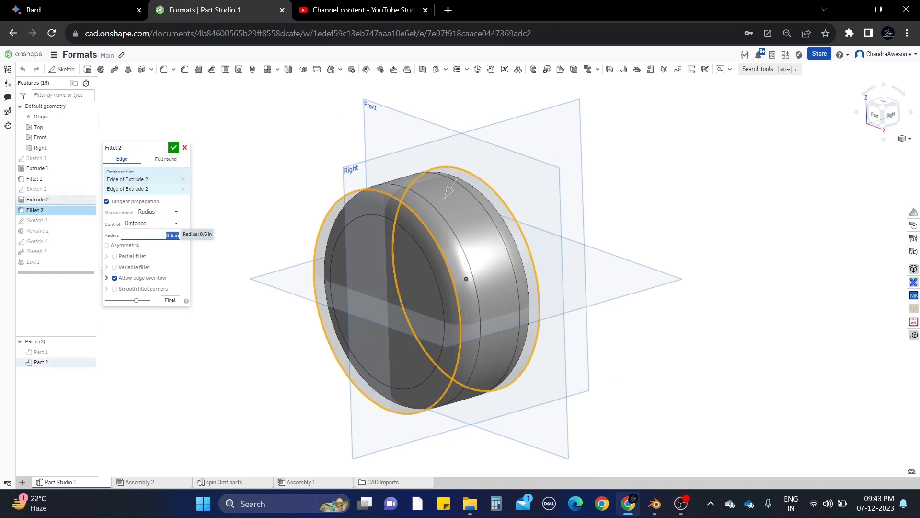
left_click(173, 148)
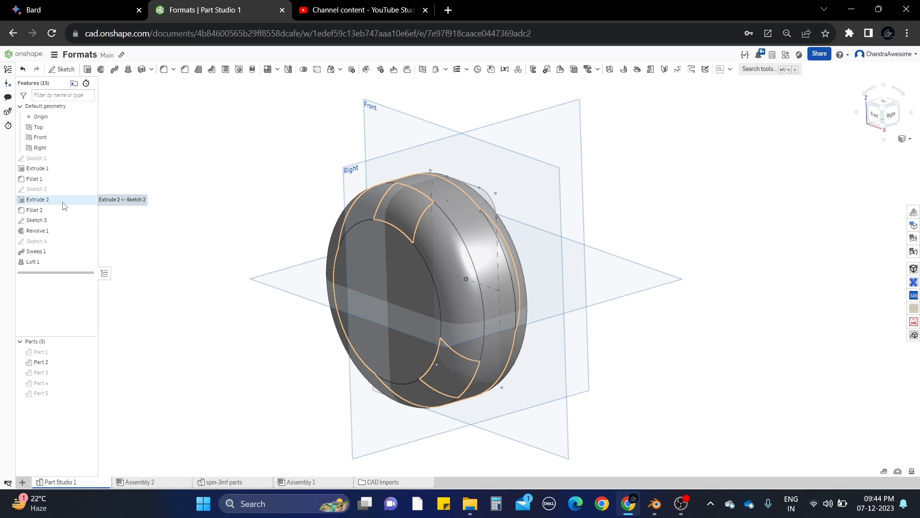
- Show Part 3 instead of Part 2, then edit Sketch 3, setting the rounded rectangle's height to 4.5 in and changing its corner radius
left_click(88, 362)
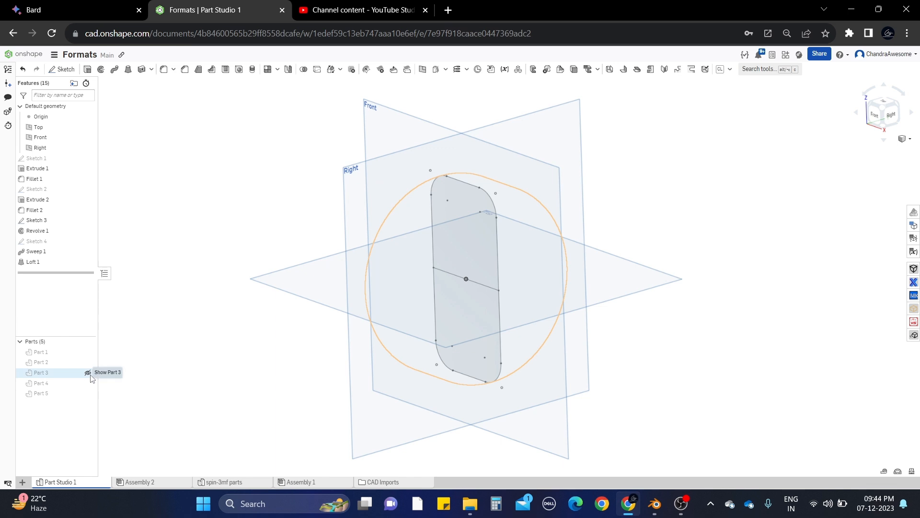
left_click(88, 373)
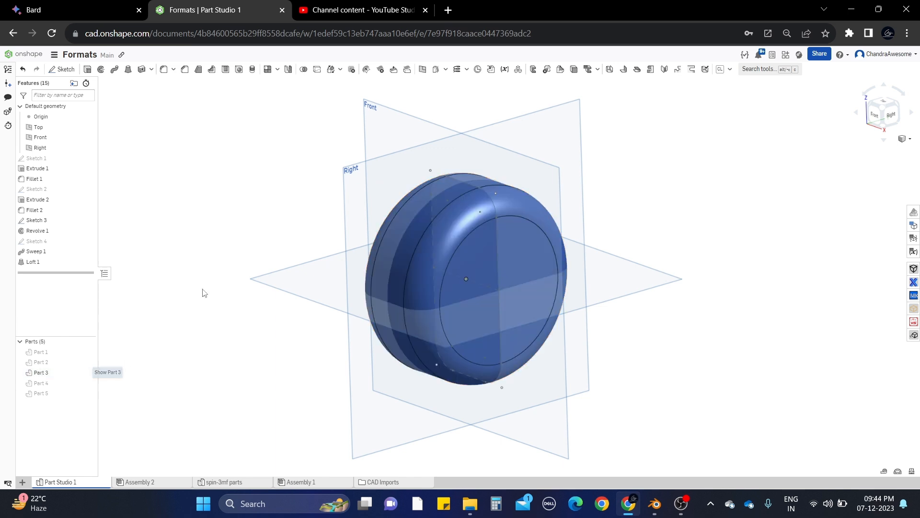
right_click(64, 225)
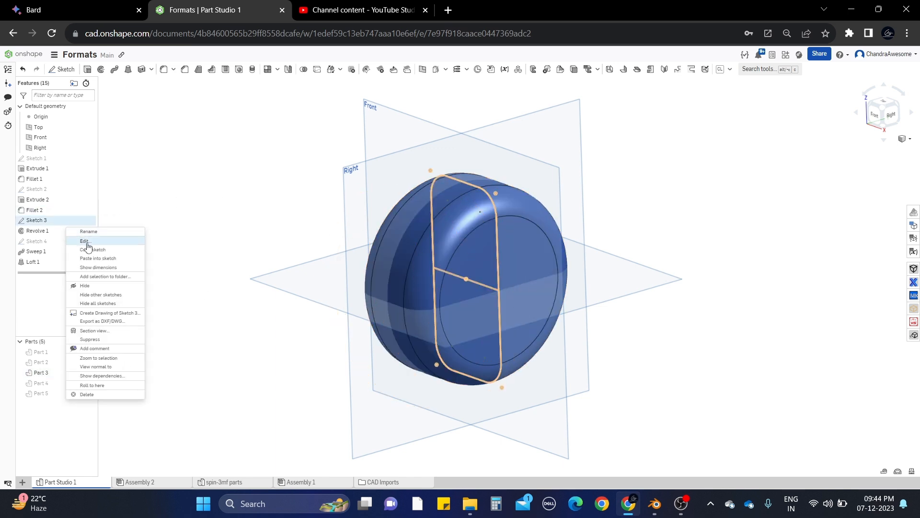
left_click(87, 242)
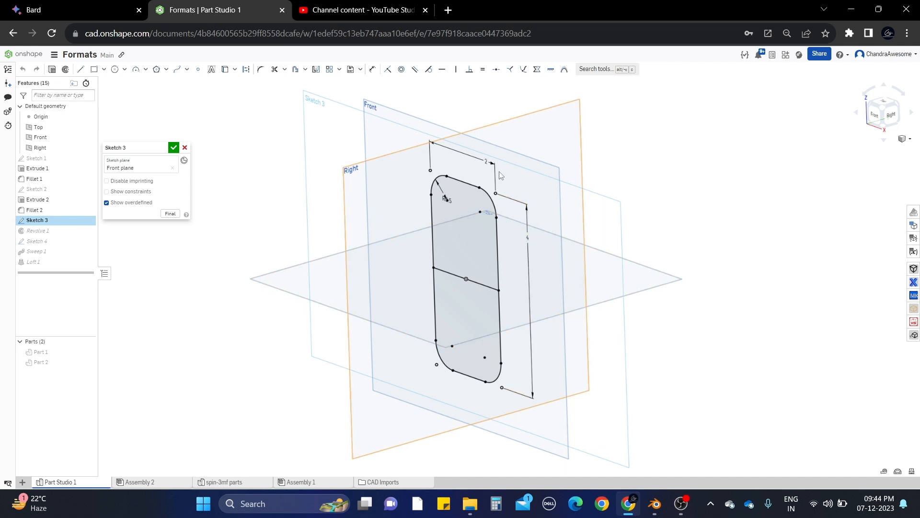
double_click(529, 240)
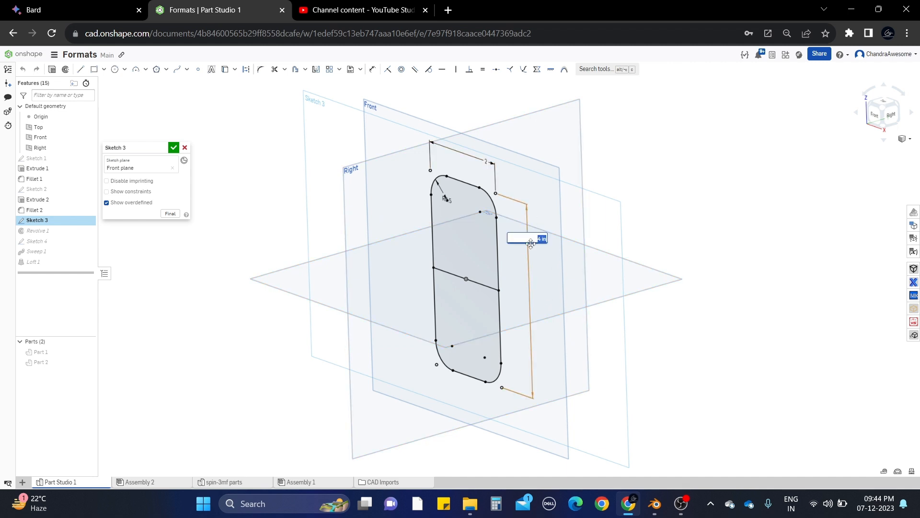
type("4.5")
key("Return")
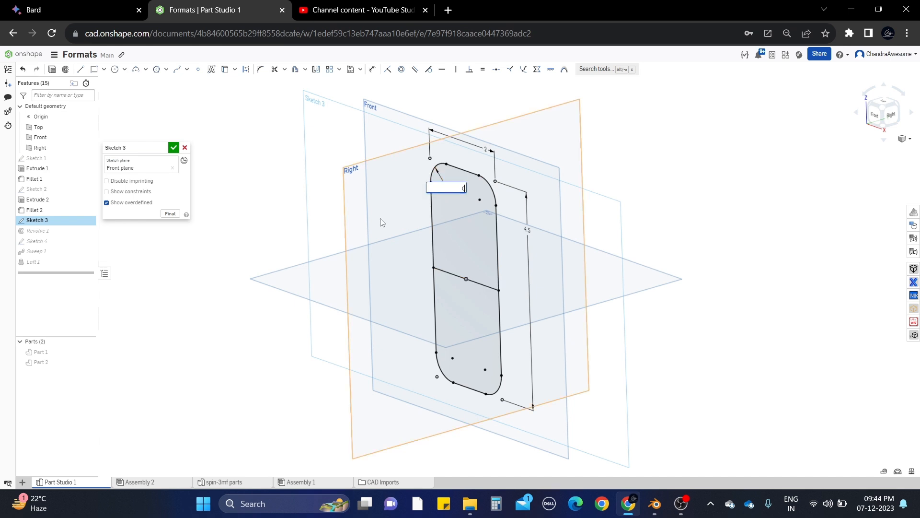
left_click(174, 148)
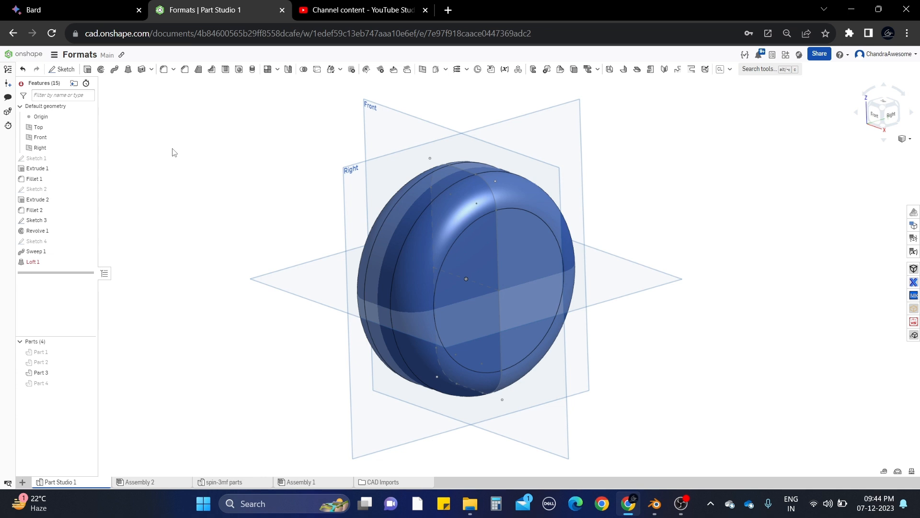
- Examine the status of Loft 1 and inspect the revolved Part 3 against the rounded rectangle of Sketch 3
mouse_move(71, 268)
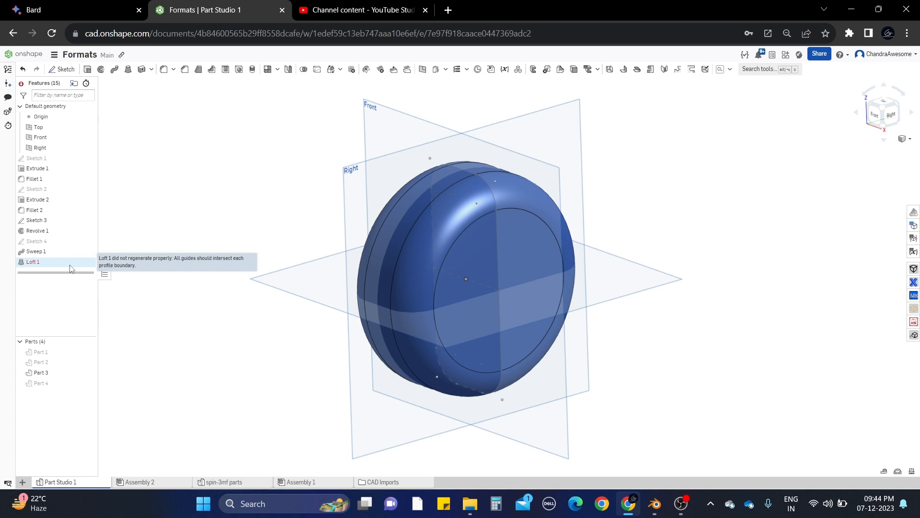
left_click(90, 373)
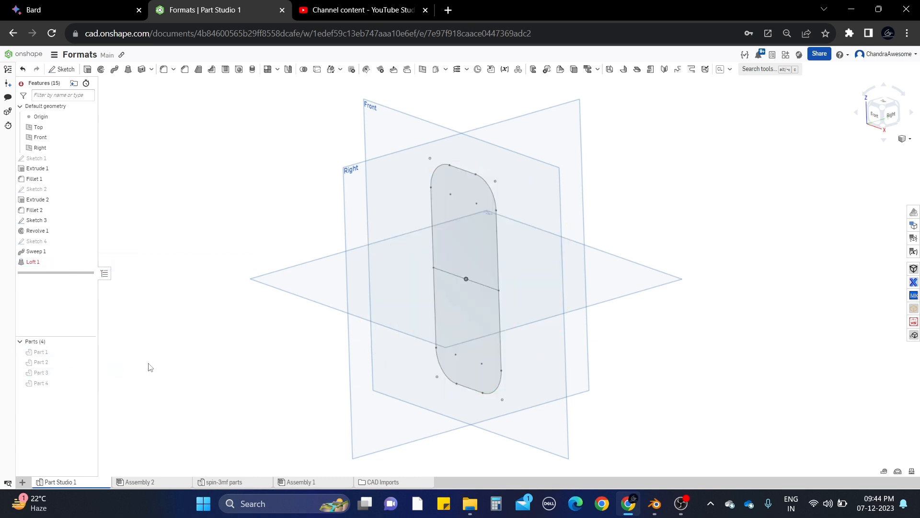
left_click(88, 241)
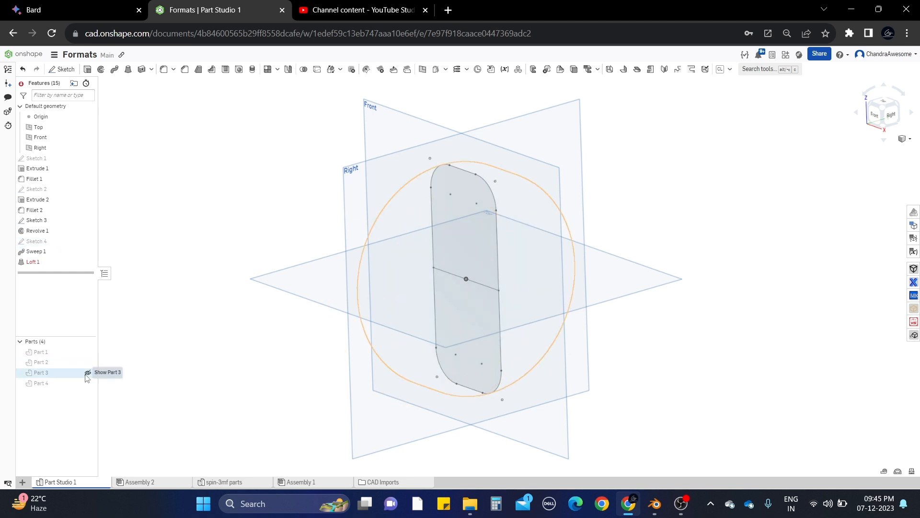
left_click(88, 372)
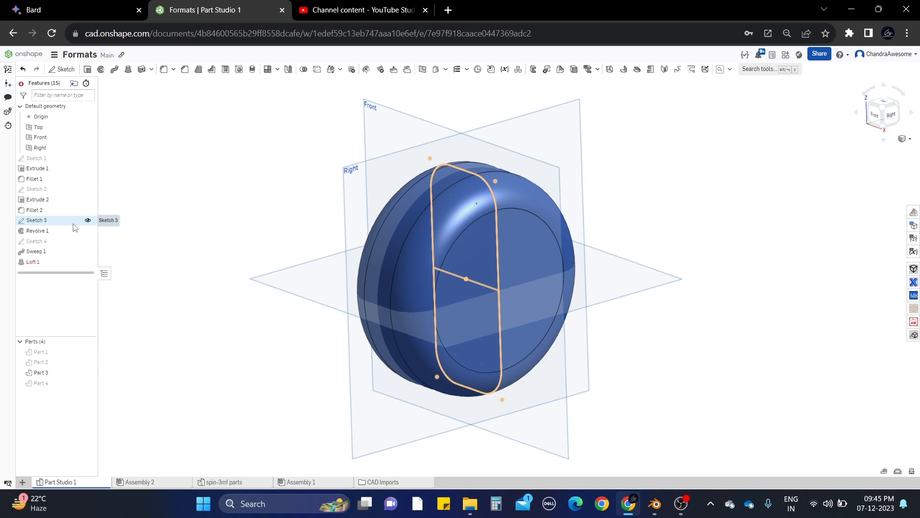
scroll(475, 176, "up", 4)
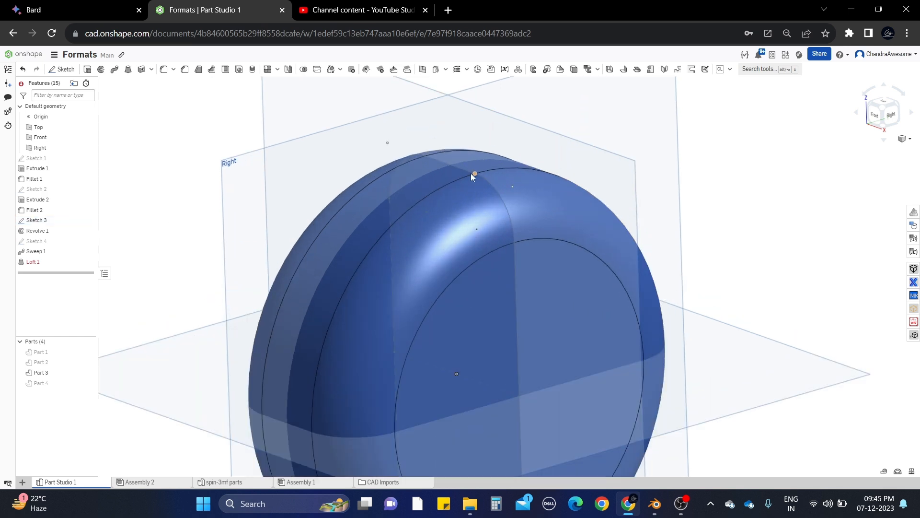
scroll(474, 174, "down", 5)
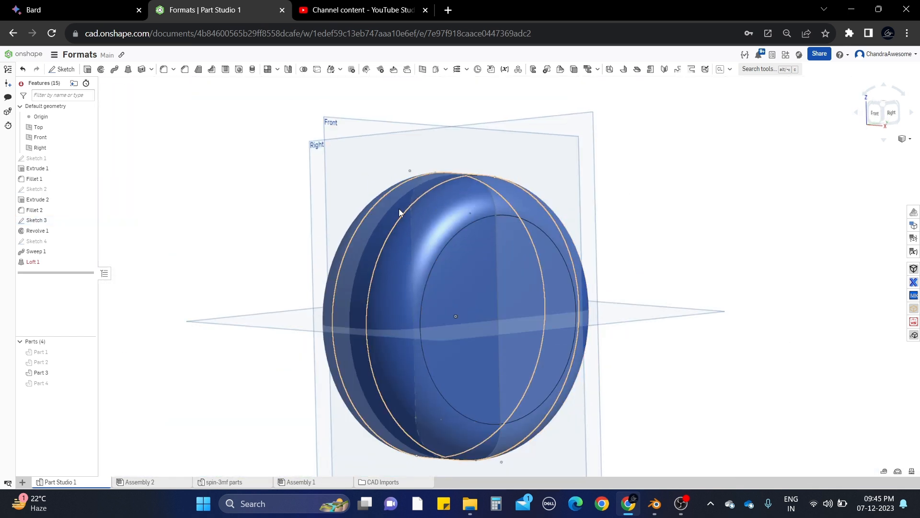
mouse_move(406, 211)
right_mouse_down()
mouse_move(401, 226)
mouse_move(404, 217)
right_mouse_up()
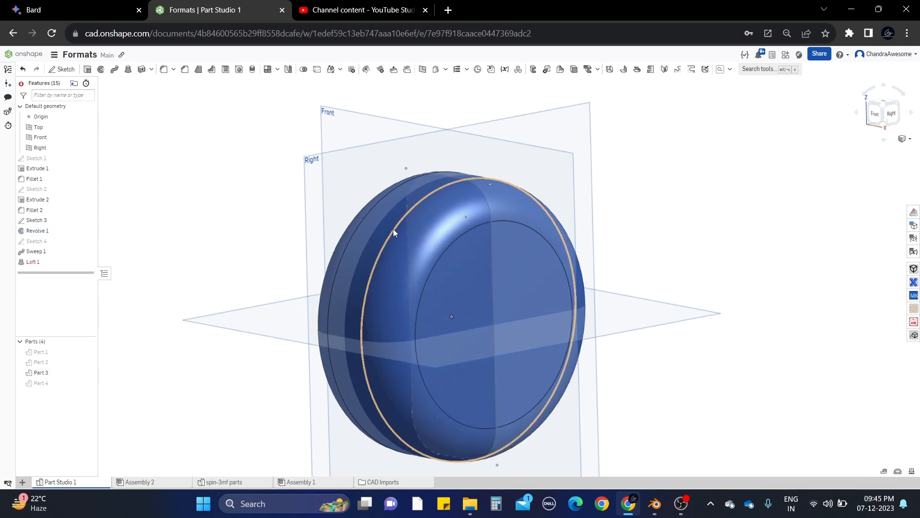
- Edit Sketch 4 on the Right plane to set its circle's diameter to 3 in, and finish the sketch
right_click(59, 243)
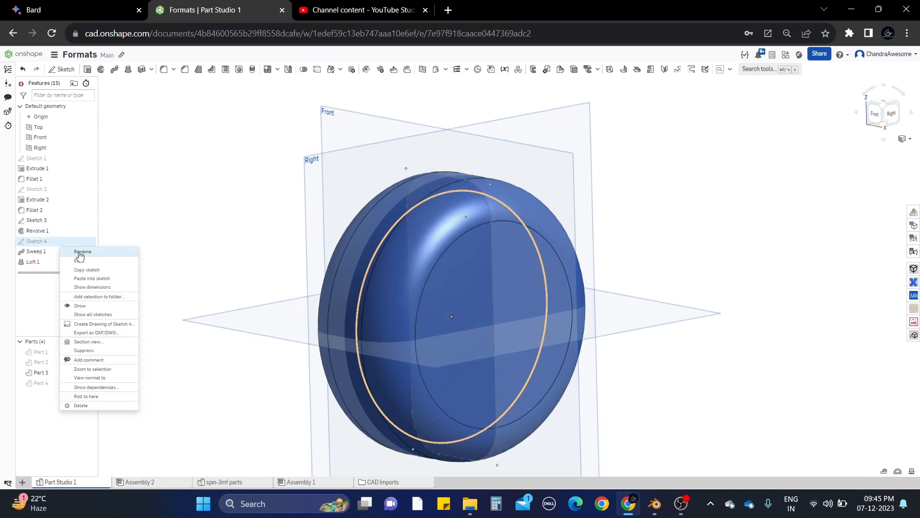
left_click(79, 260)
right_click_drag(520, 222, 489, 272)
key("n")
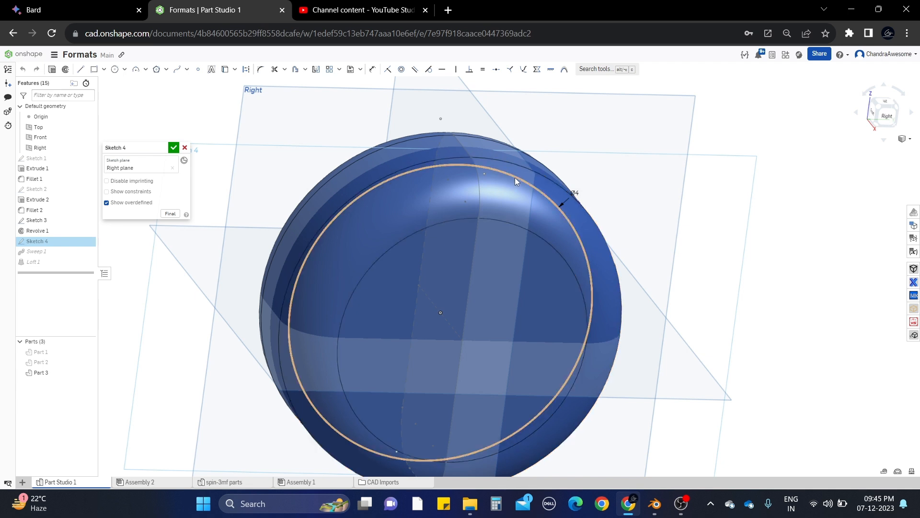
scroll(515, 177, "down", 5)
scroll(595, 194, "up", 2)
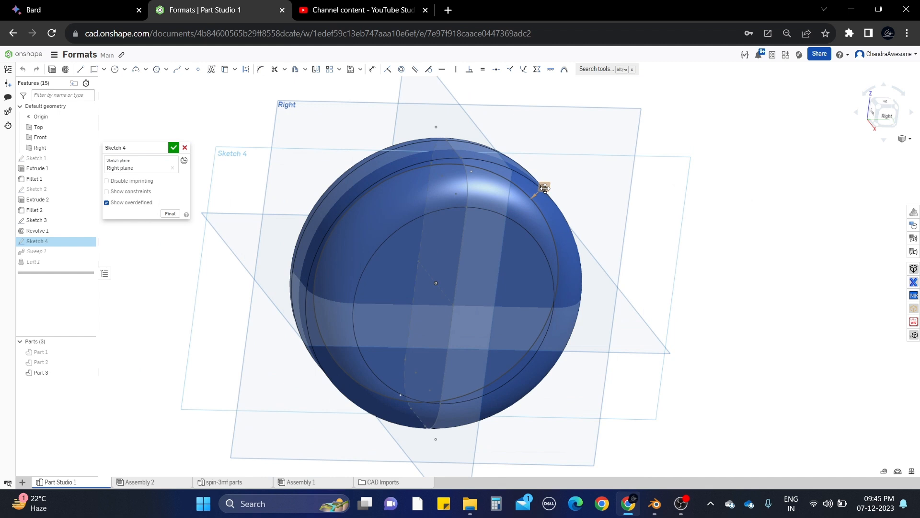
double_click(544, 188)
type("3")
key("Return")
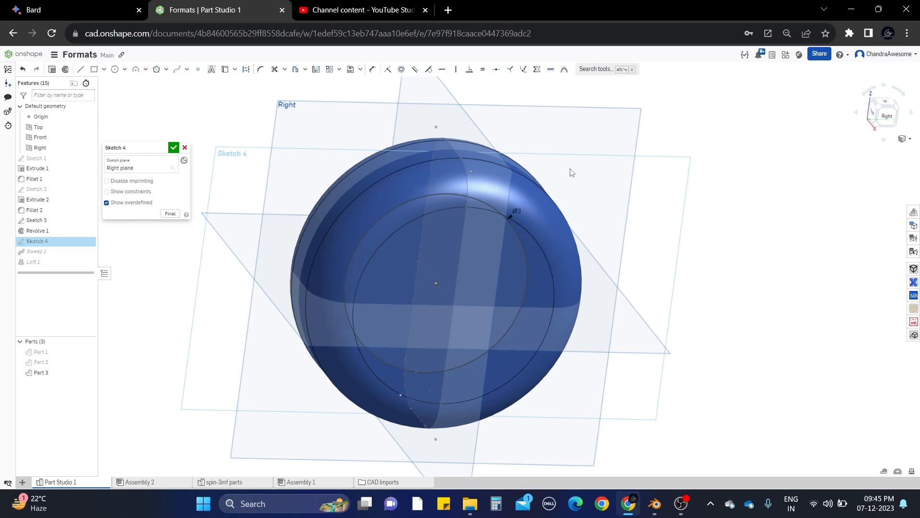
left_click(174, 148)
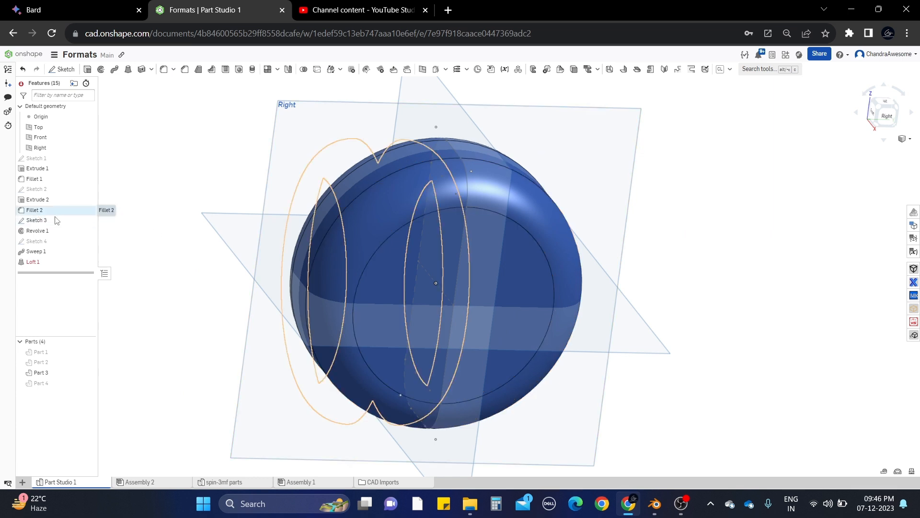
- Hide the revolved Part 3 and show the swept Part 4, toggling both to compare their shapes
left_click(88, 372)
left_click(88, 383)
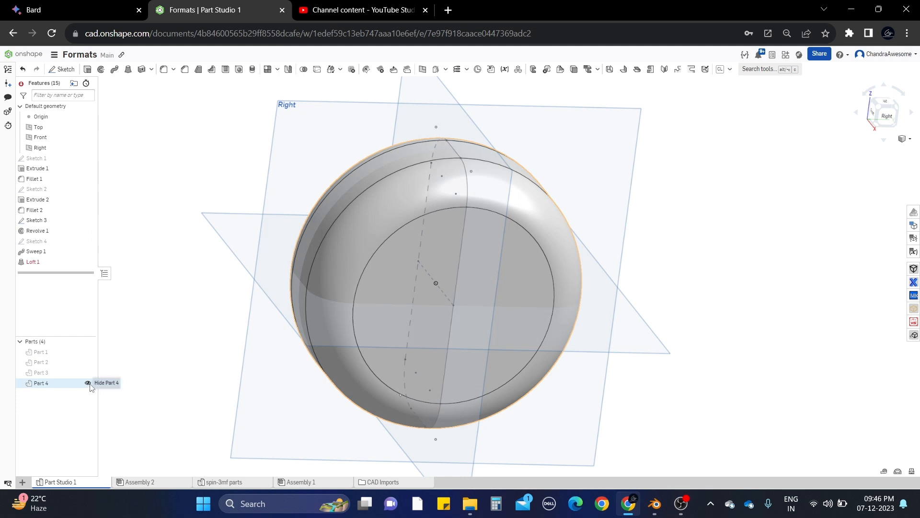
left_click(88, 383)
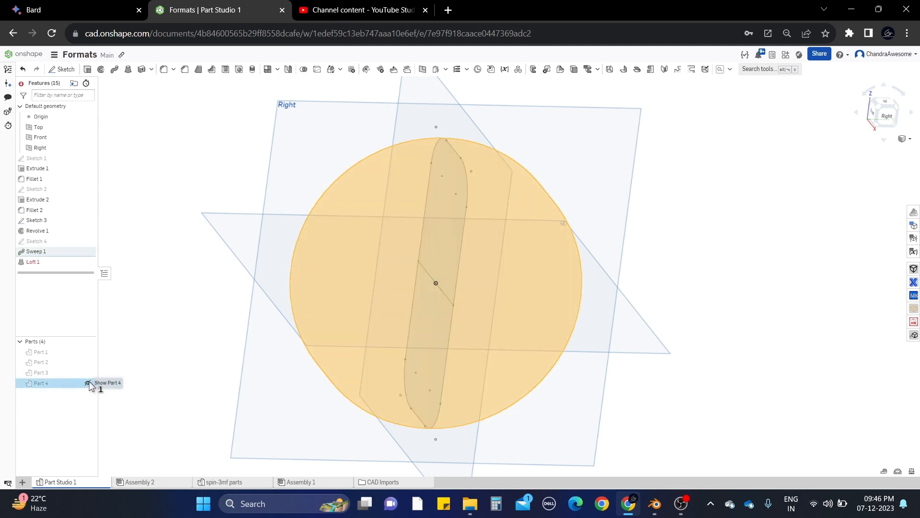
left_click(88, 382)
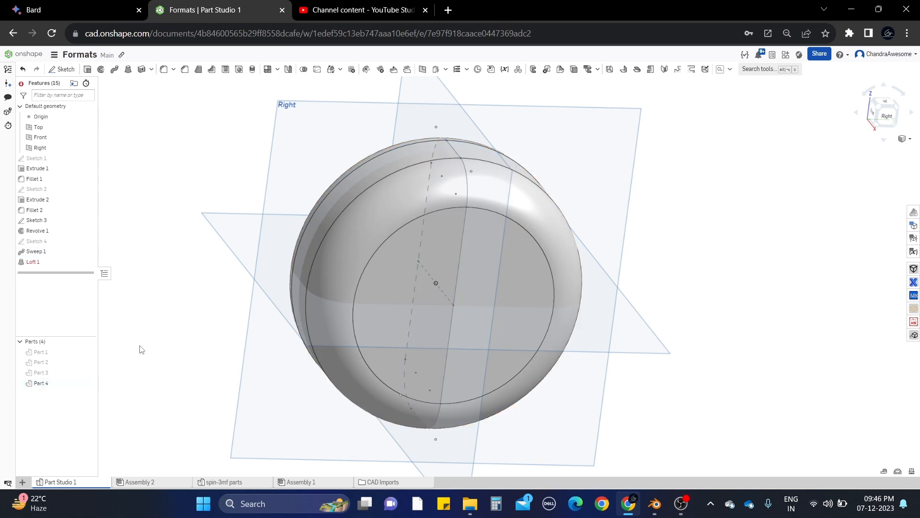
left_click(87, 373)
left_click(87, 373)
left_click(87, 382)
left_click(88, 382)
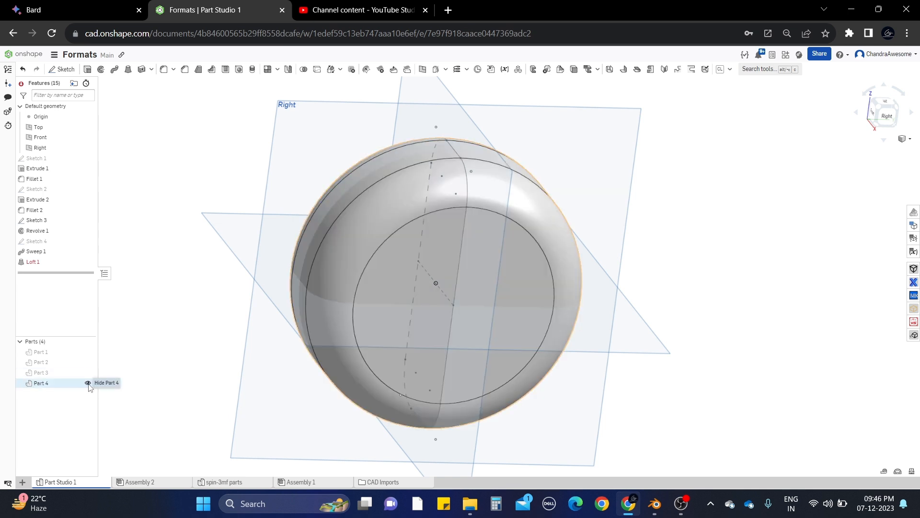
- Hide Part 4 and inspect the definition of Loft 1, showing Sketch 4 to compare its guide circle with the Sketch 3 profiles
left_click(88, 382)
right_click(70, 265)
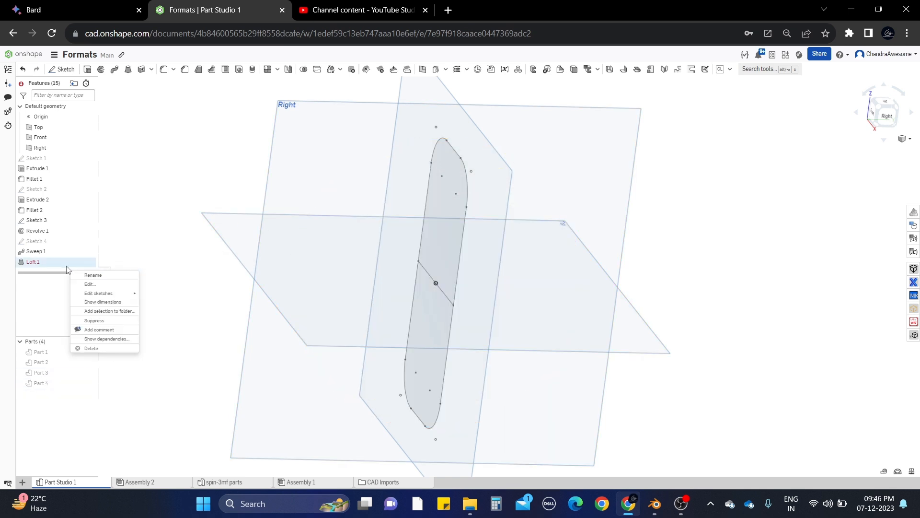
left_click(128, 287)
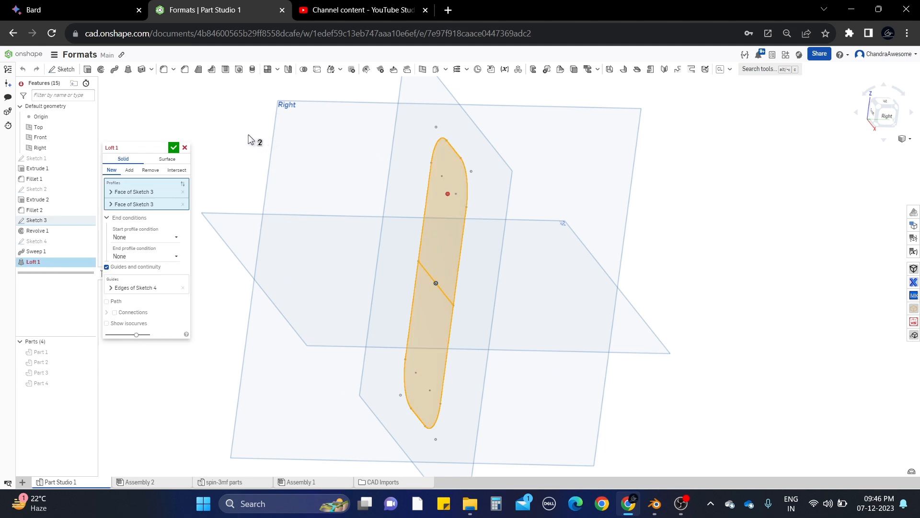
scroll(420, 191, "up", 10)
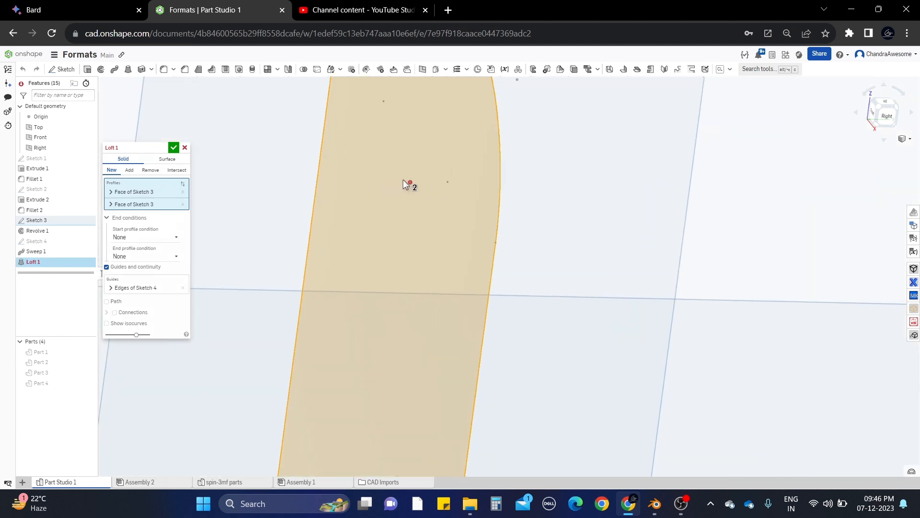
right_click_drag(417, 186, 395, 180)
scroll(396, 178, "down", 10)
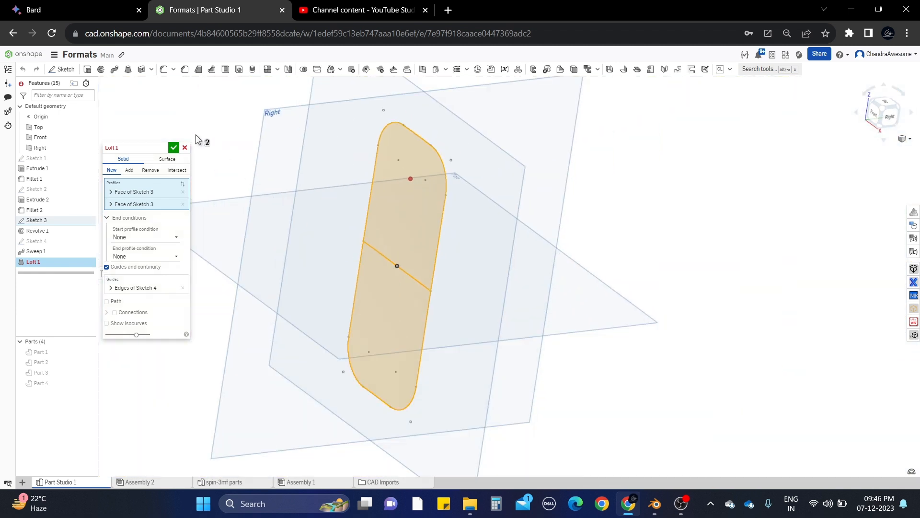
left_click(88, 241)
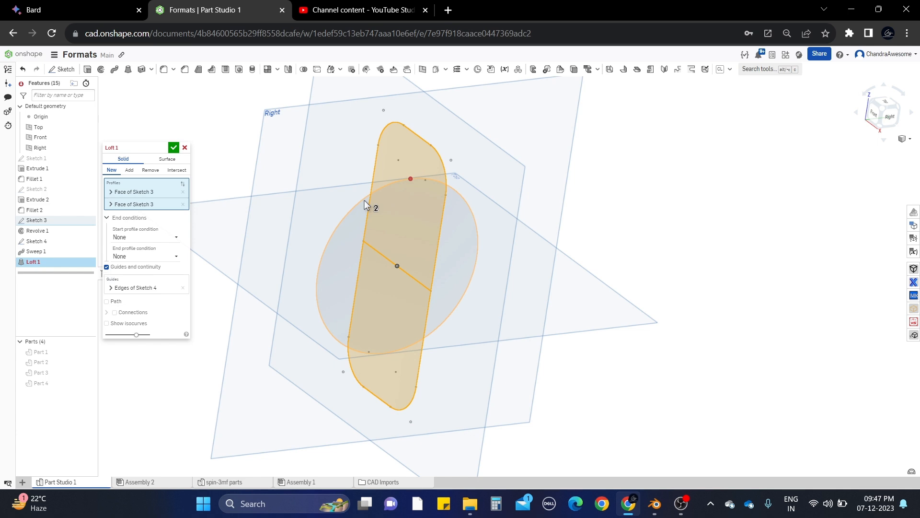
left_click(185, 147)
- Edit Sketch 4 on the Right plane to set its circle's diameter to 4.5 in, and finish the sketch
right_click(67, 242)
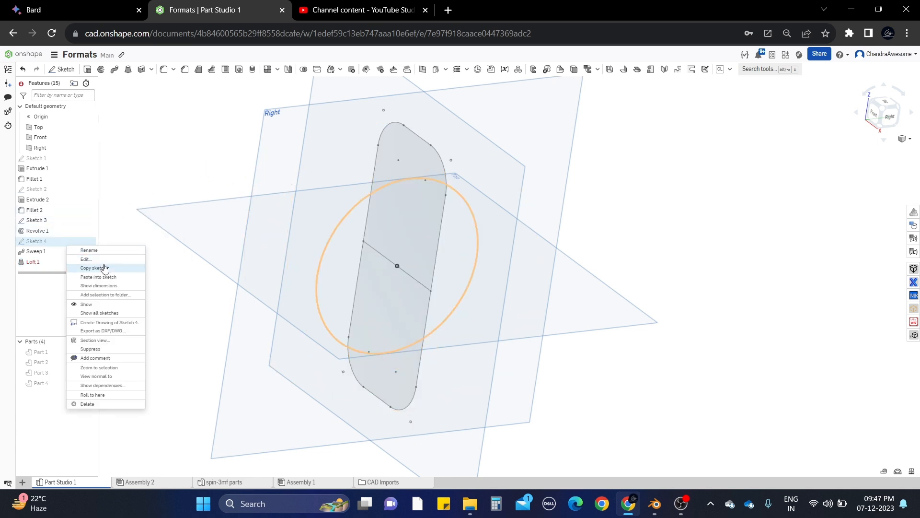
left_click(104, 259)
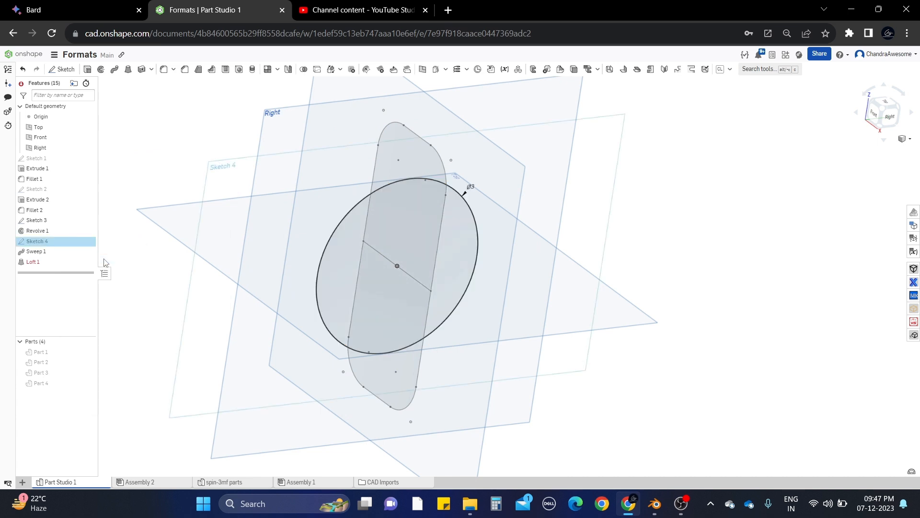
double_click(471, 186)
type("4")
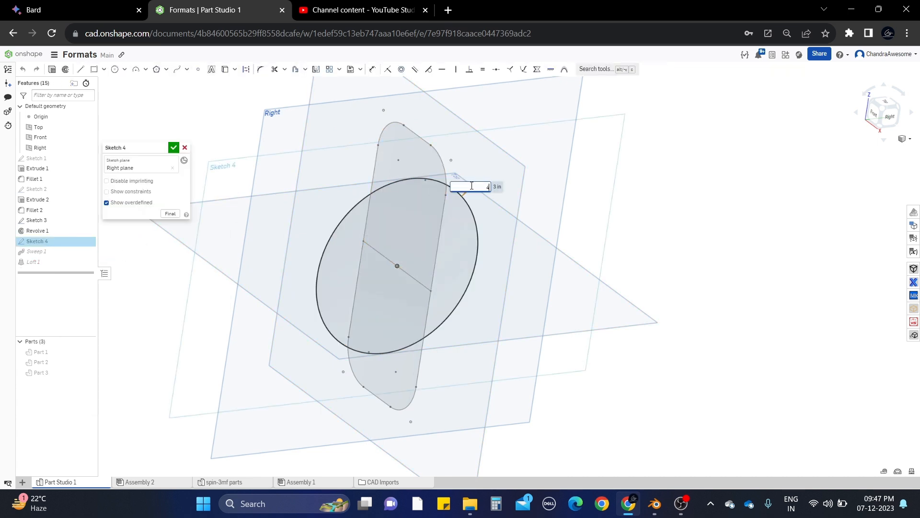
type(".5")
key("Return")
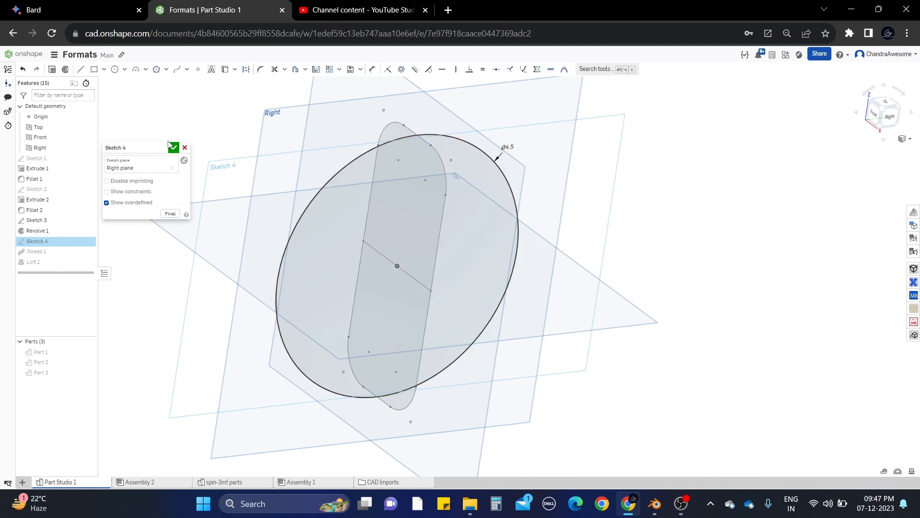
left_click(173, 147)
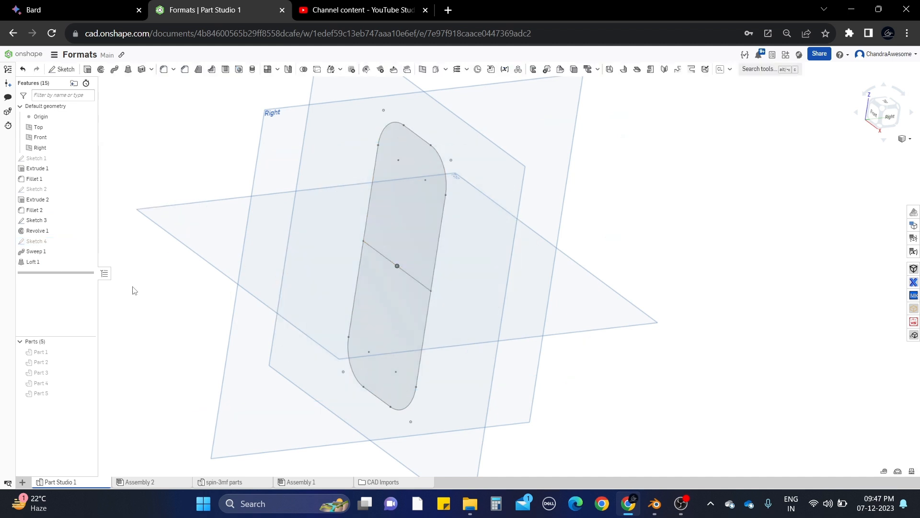
- Show the lofted Part 5 and inspect how it follows the rounded rectangle of Sketch 3
left_click(90, 393)
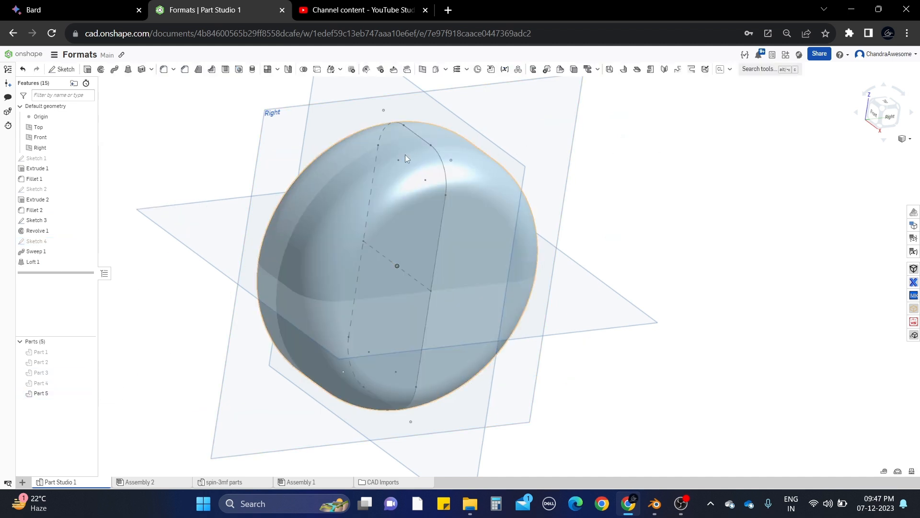
scroll(433, 163, "up", 5)
scroll(458, 144, "down", 3)
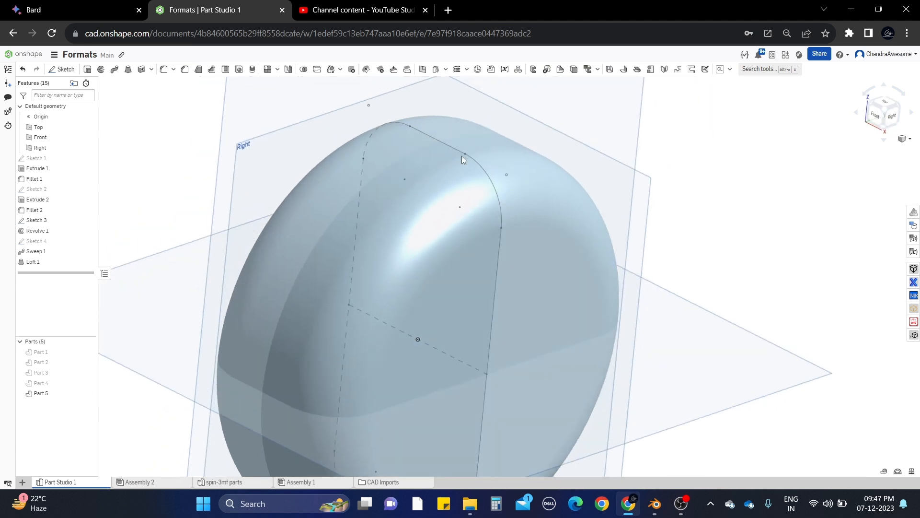
scroll(460, 126, "down", 2)
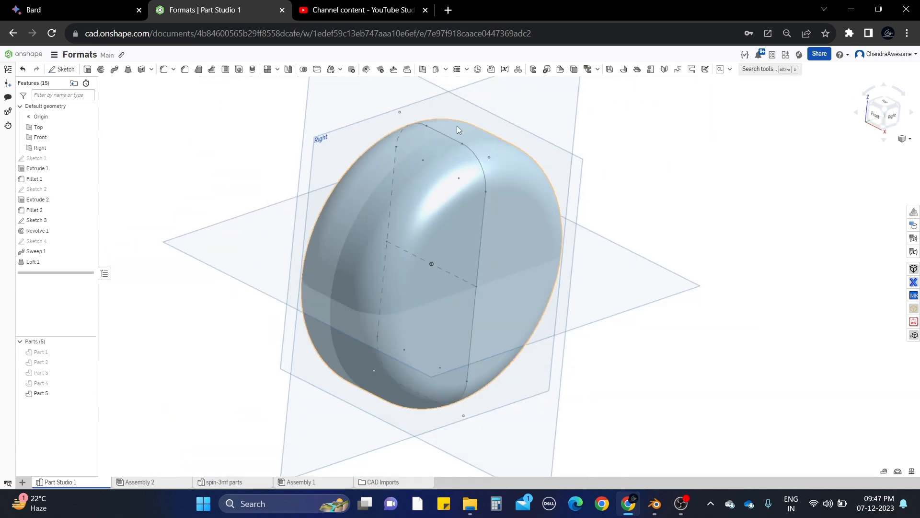
- Edit Sketch 4, remove the circle's diameter dimension, and try to make the circle coincident with the upper short edge of Sketch 3
right_click(72, 247)
left_click(110, 263)
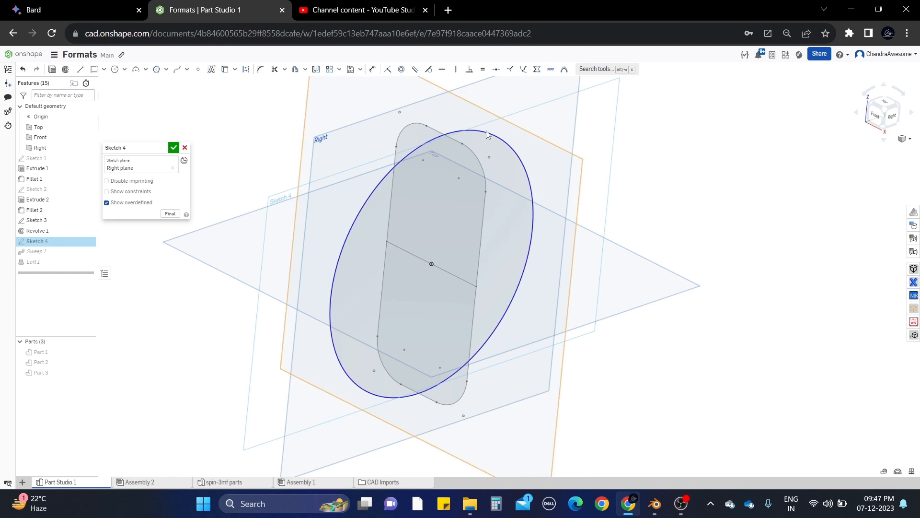
left_click(459, 133)
left_click(451, 138)
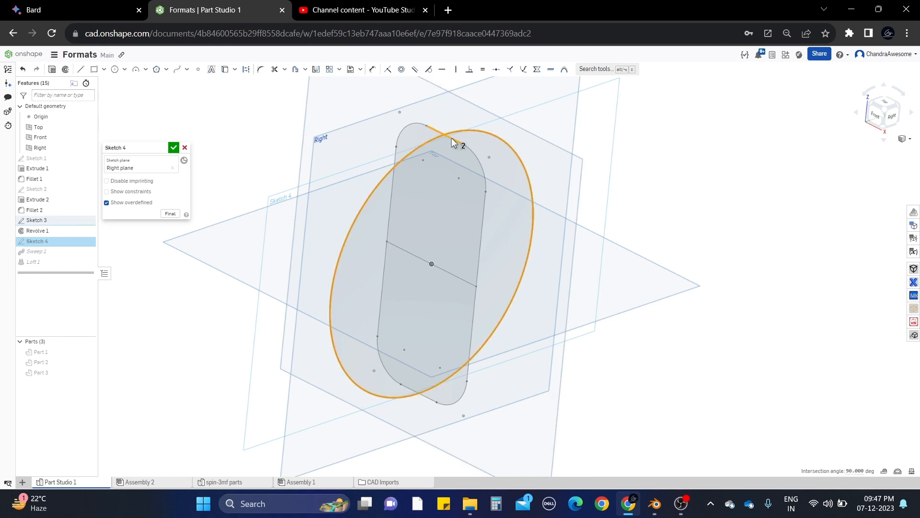
left_click(388, 71)
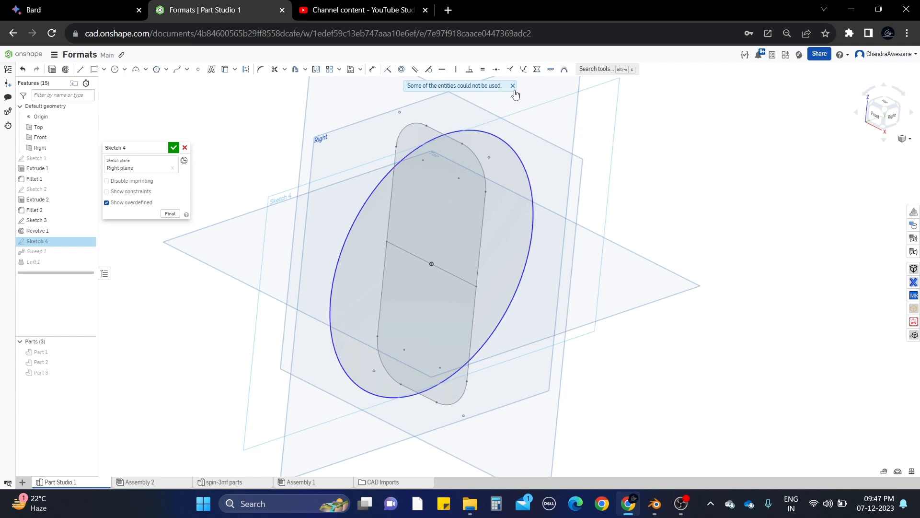
- Make the circle of Sketch 4 coincident with the midpoint of Sketch 3's upper short edge, and finish the sketch
left_click(462, 134)
left_click(445, 135)
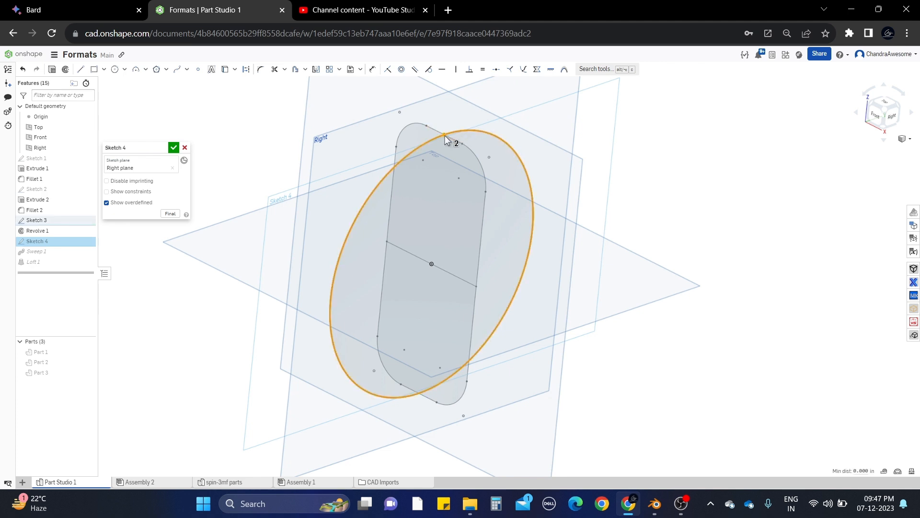
left_click(389, 72)
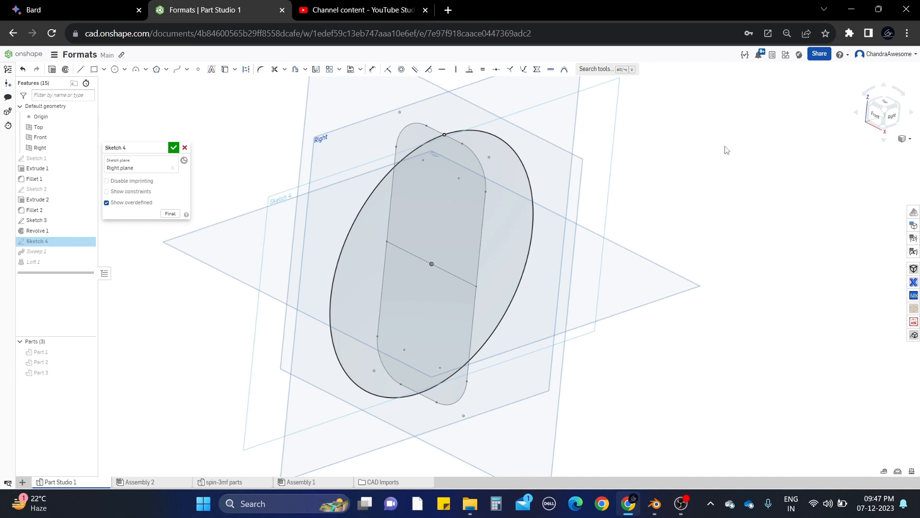
left_click(174, 148)
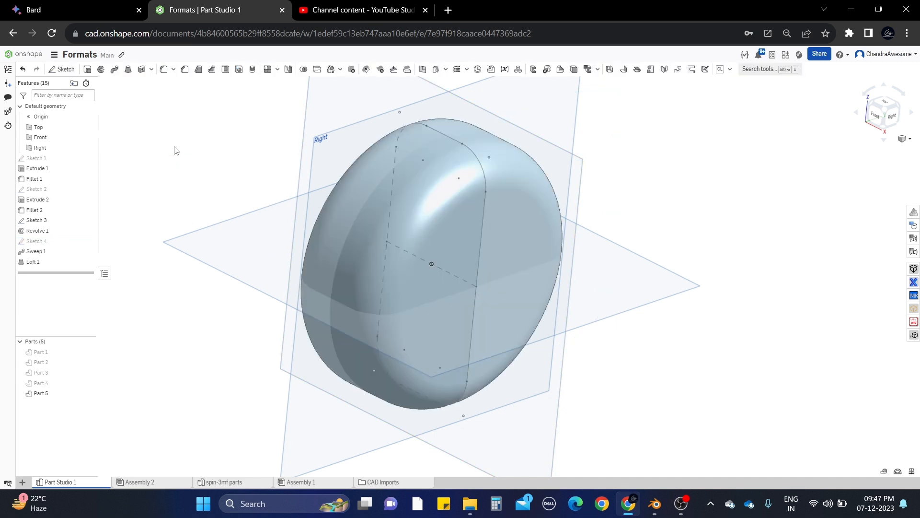
- Edit Sketch 3 to set the rounded rectangle's height to 5 in, and finish the sketch
right_click(82, 221)
left_click(93, 241)
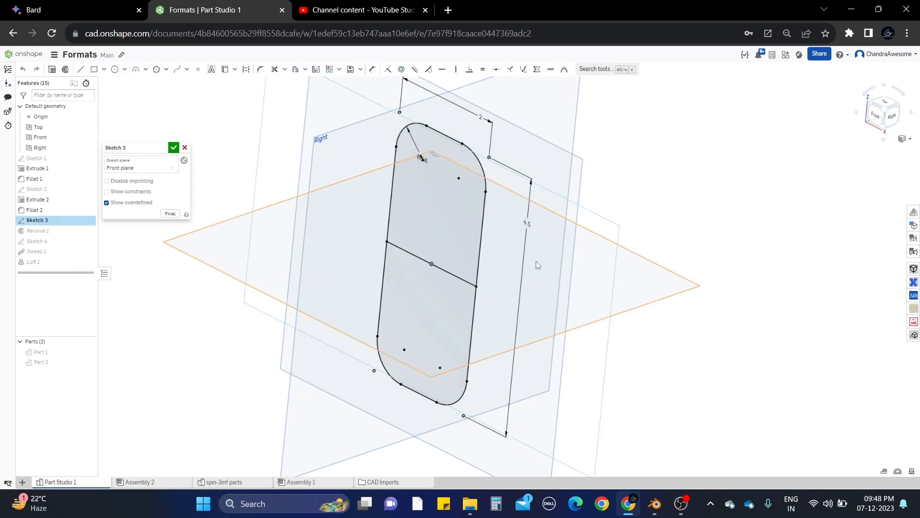
double_click(526, 222)
type("5")
key("Return")
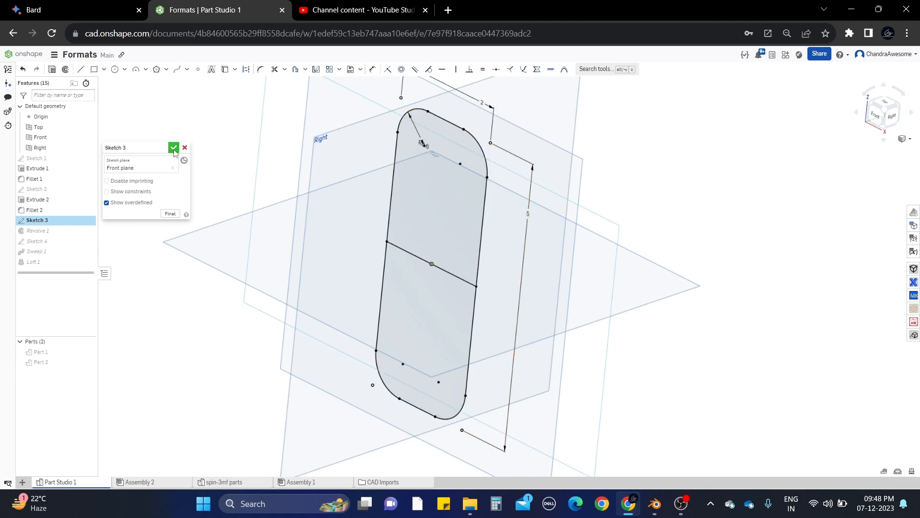
left_click(173, 147)
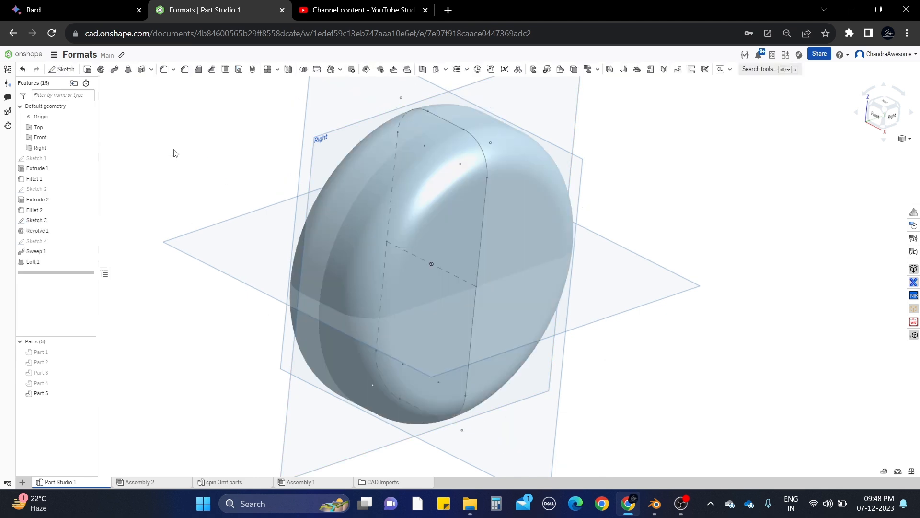
- Toggle the visibility of Parts 3, 4 and 5 to compare the revolved, swept and lofted shapes, leaving all three shown
left_click(87, 383)
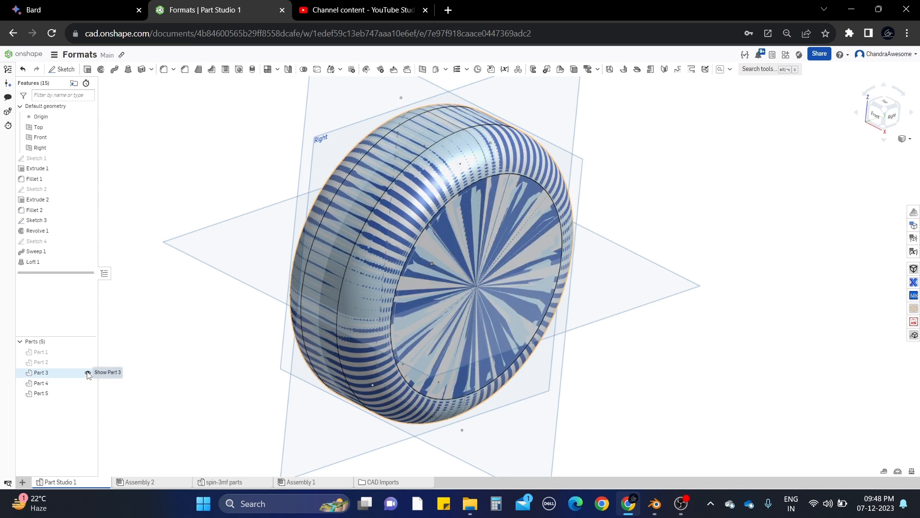
left_click(87, 383)
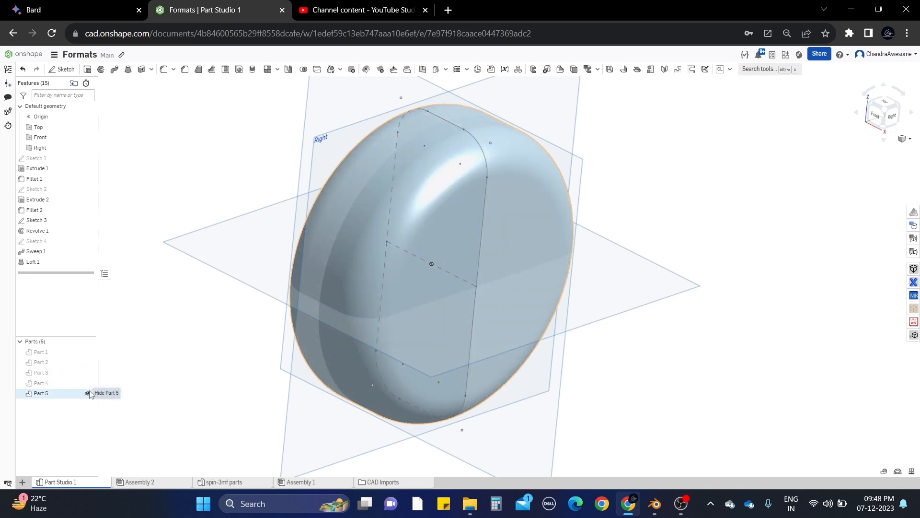
left_click(88, 393)
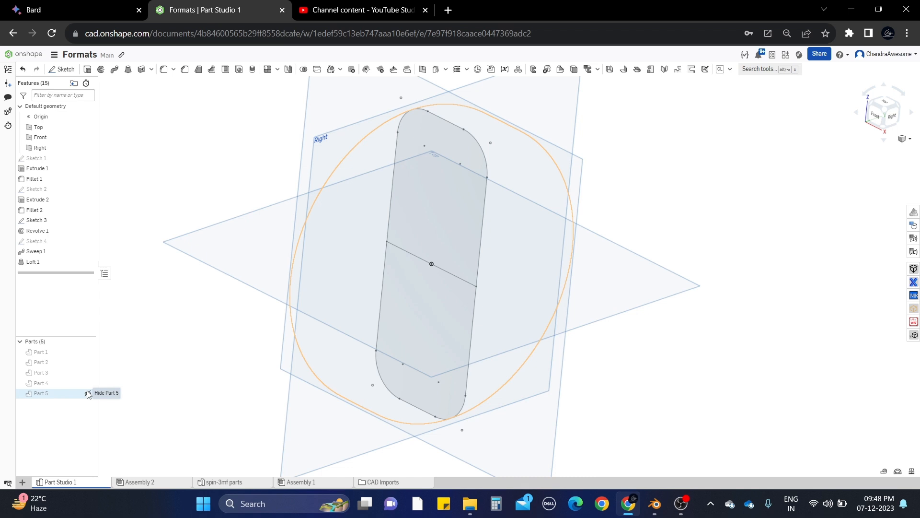
left_click(88, 393)
left_click(87, 383)
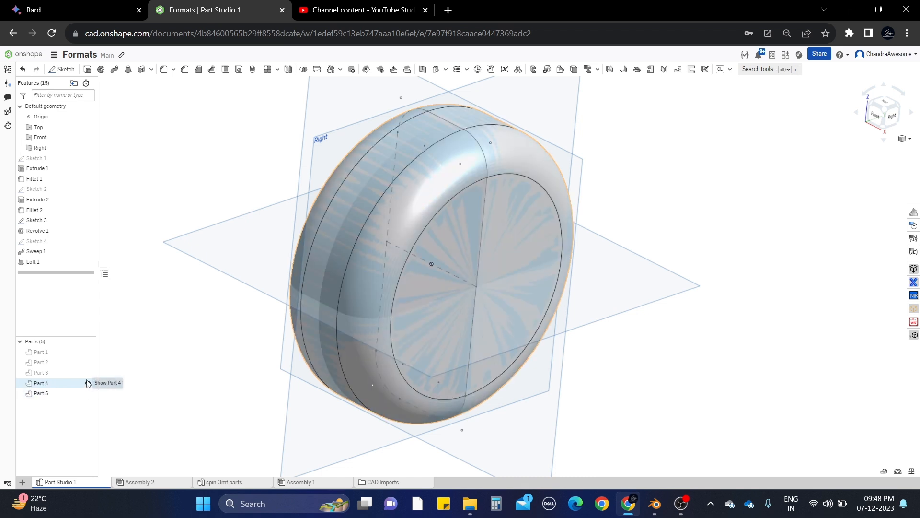
left_click(88, 373)
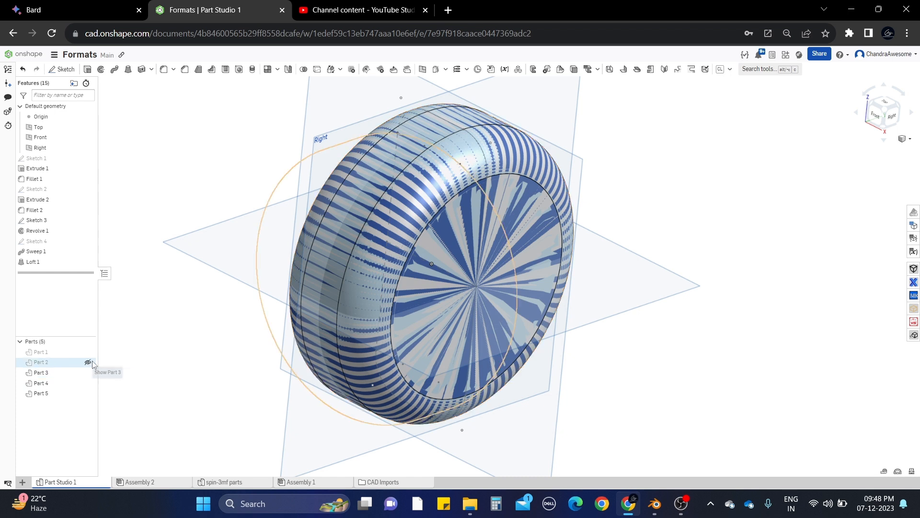
- Show the extruded Part 2 for comparison with the other three parts, and hide it again
left_click(88, 363)
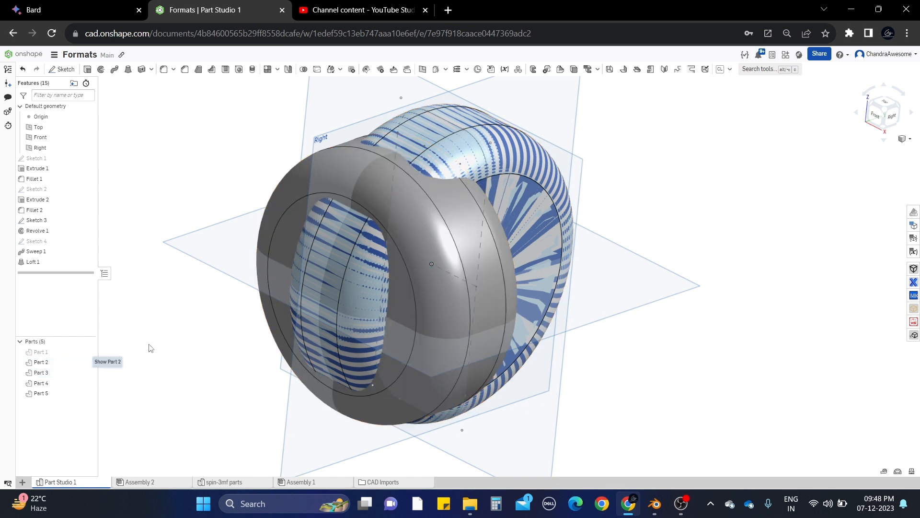
middle_click_drag(303, 183, 344, 220)
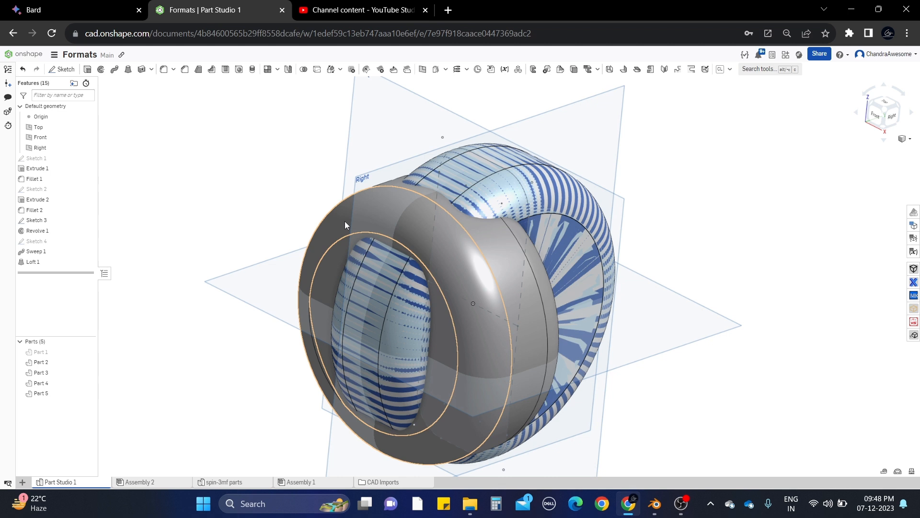
left_click(88, 362)
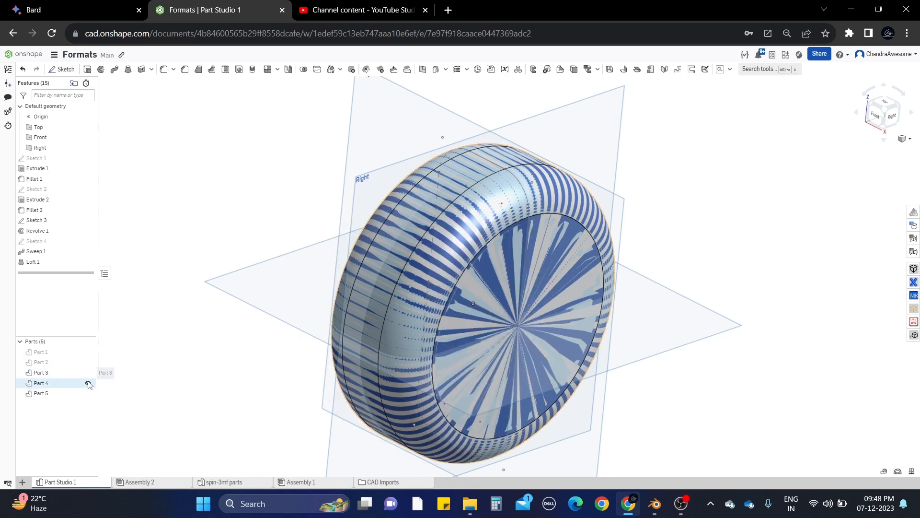
- Hide Parts 4 and 5 and highlight Revolve 1 to examine the revolved Part 3 alone
left_click(88, 382)
left_click(88, 393)
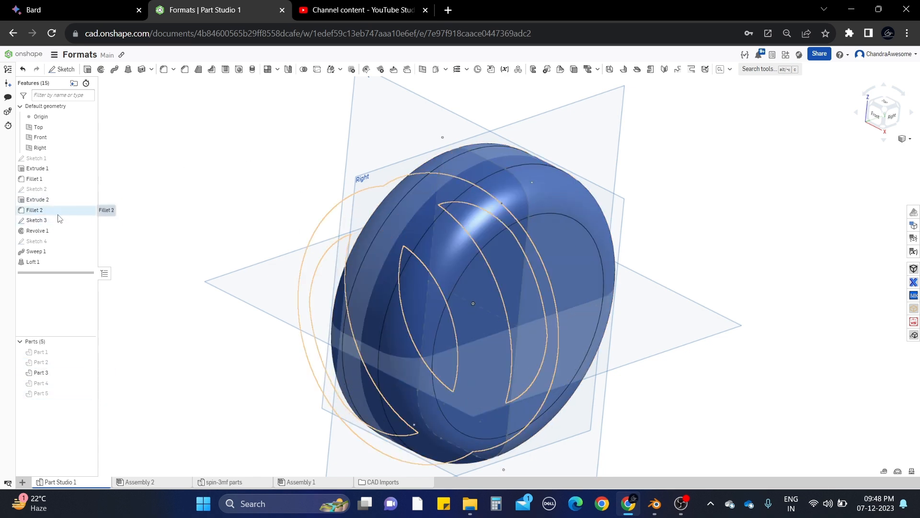
left_click(58, 231)
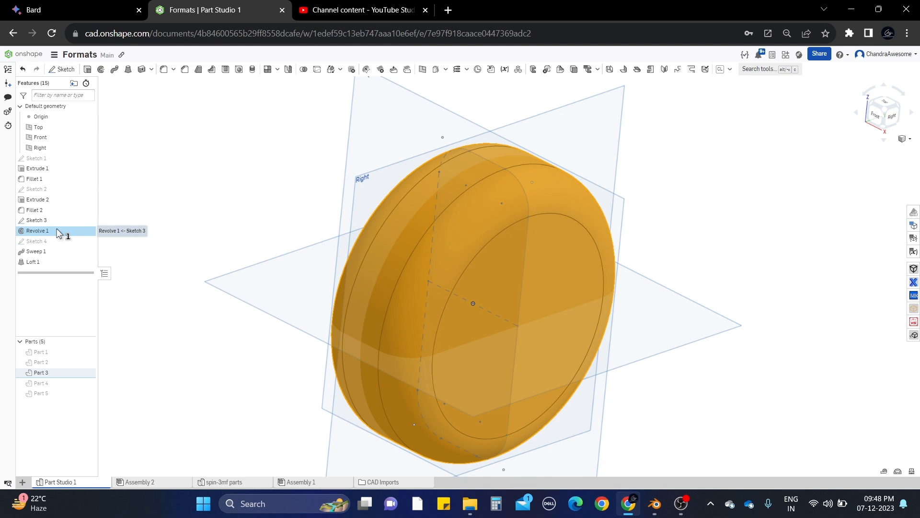
left_click(182, 199)
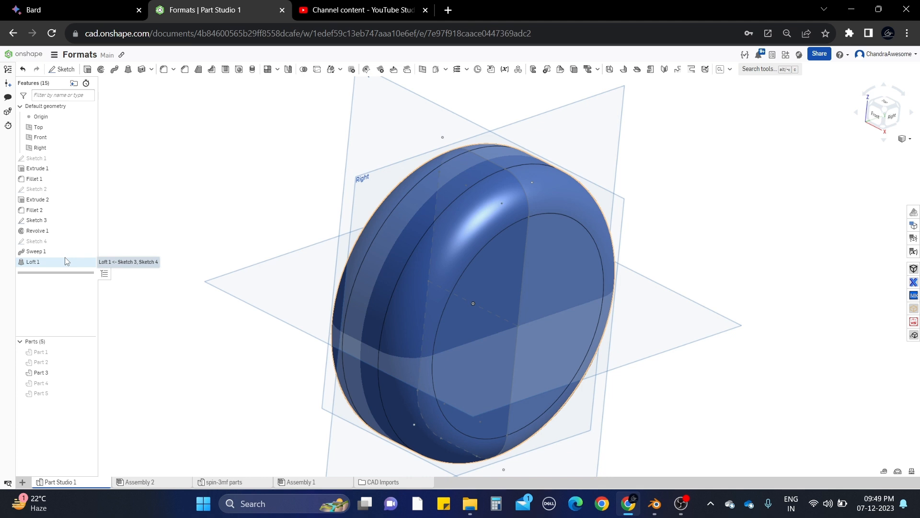
- Edit Sketch 3 to draw a shallow three-point arc from the short top edge's +X end to the origin, and finish the sketch
right_click(75, 223)
left_click(98, 239)
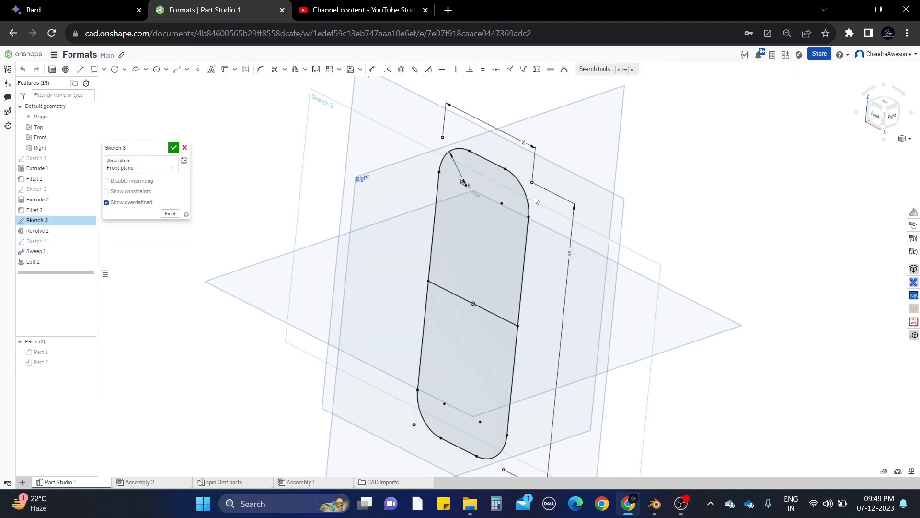
scroll(530, 188, "up", 3)
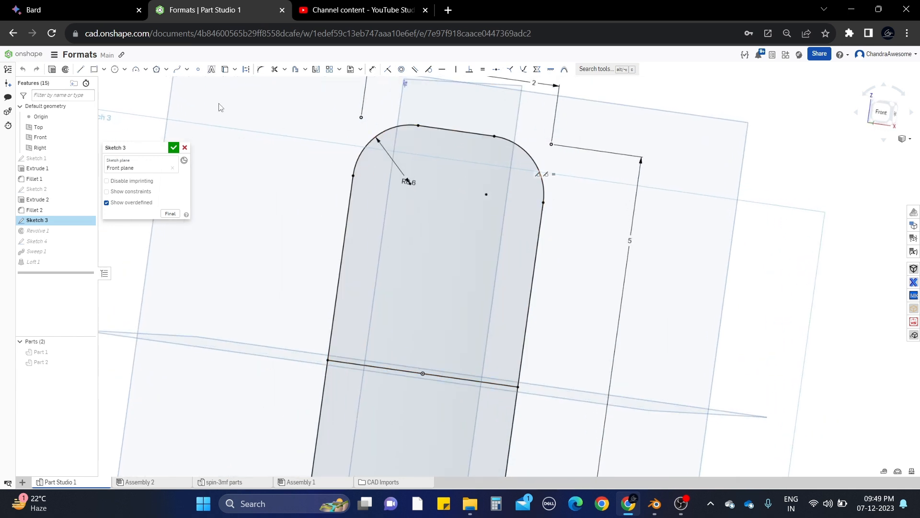
left_click(136, 69)
left_click(494, 136)
left_click(423, 373)
left_click(451, 240)
left_click(174, 148)
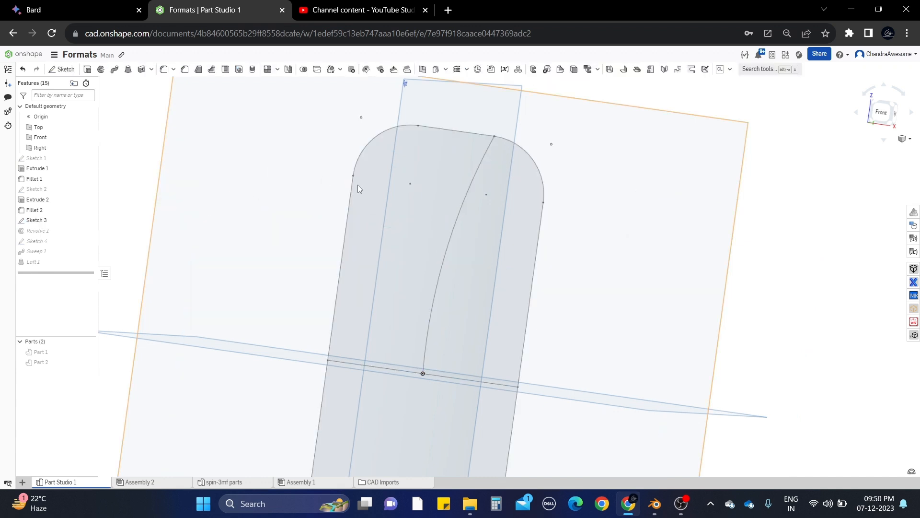
key("shift+7")
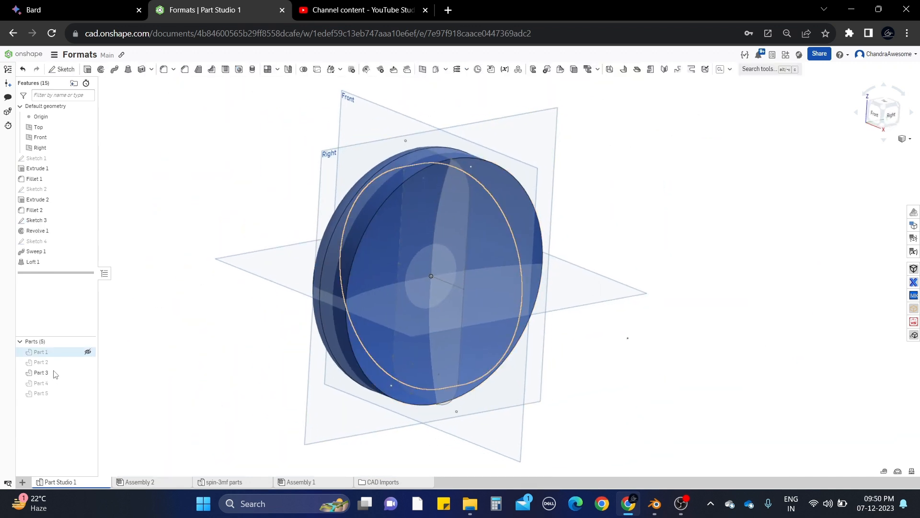
- Show the extruded Part 2 briefly against Part 3, hide it again, and highlight Revolve 1 to examine the revolved shape
left_click(88, 362)
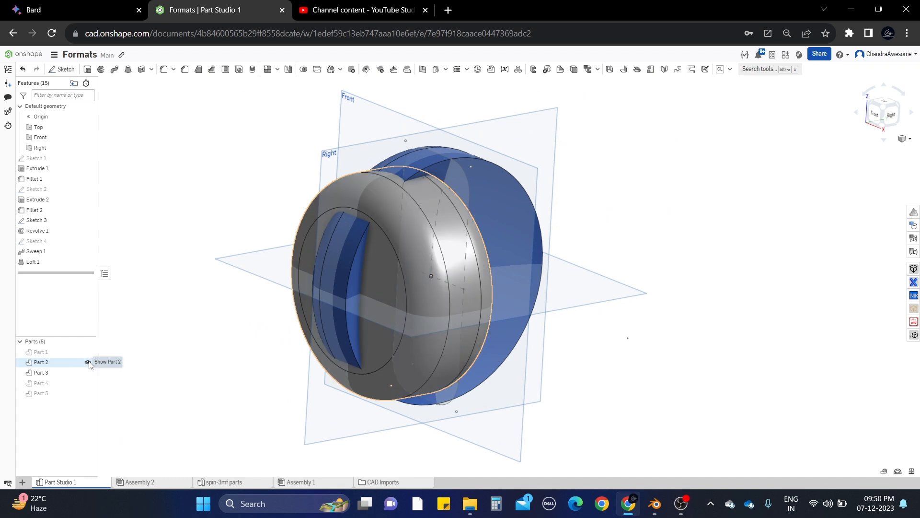
left_click(88, 362)
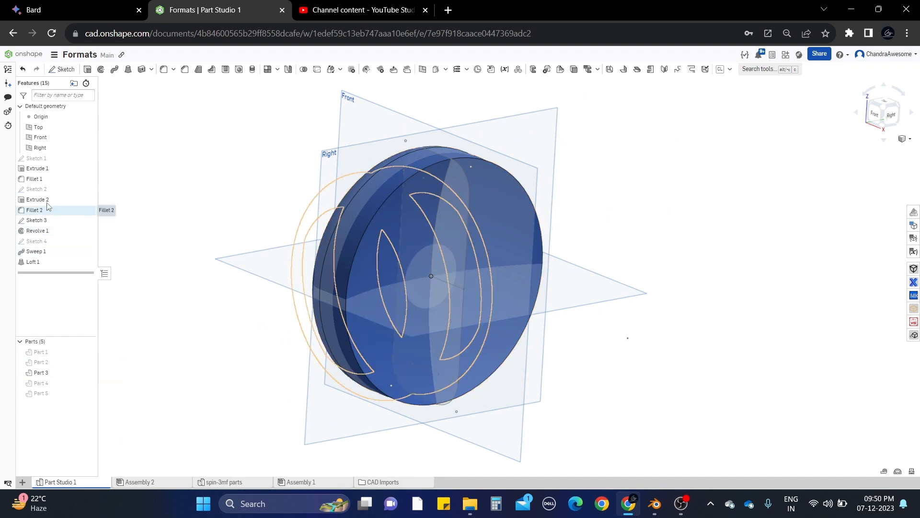
left_click(53, 234)
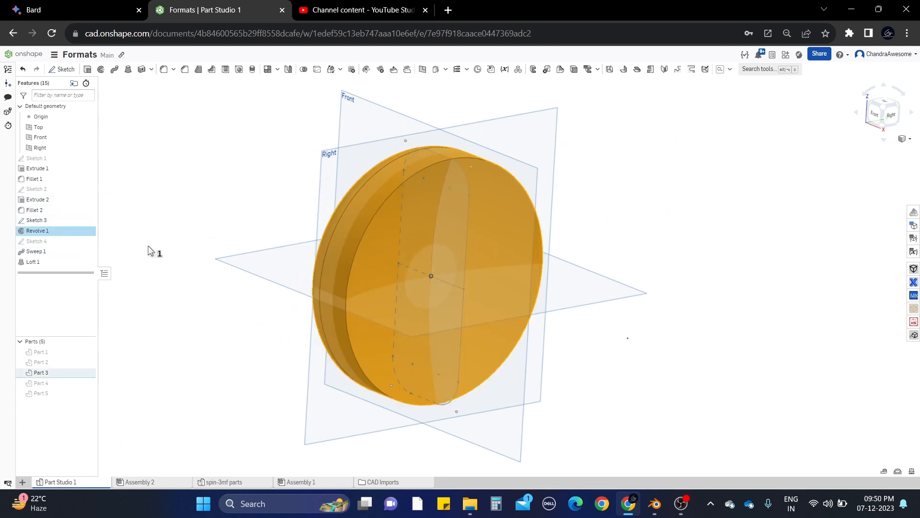
left_click(177, 224)
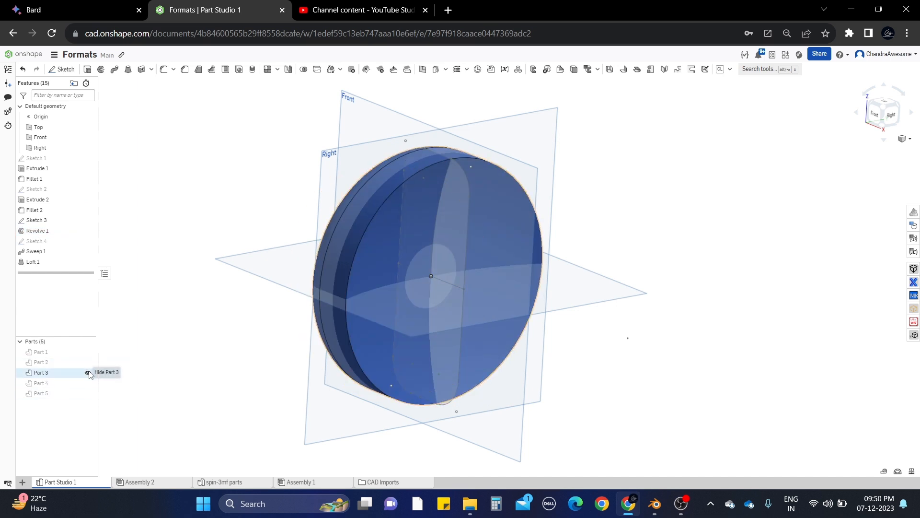
- Hide Part 3, view Part 4 alone, and show only Part 5 to examine the lofted face around its centre
left_click(88, 373)
left_click(88, 383)
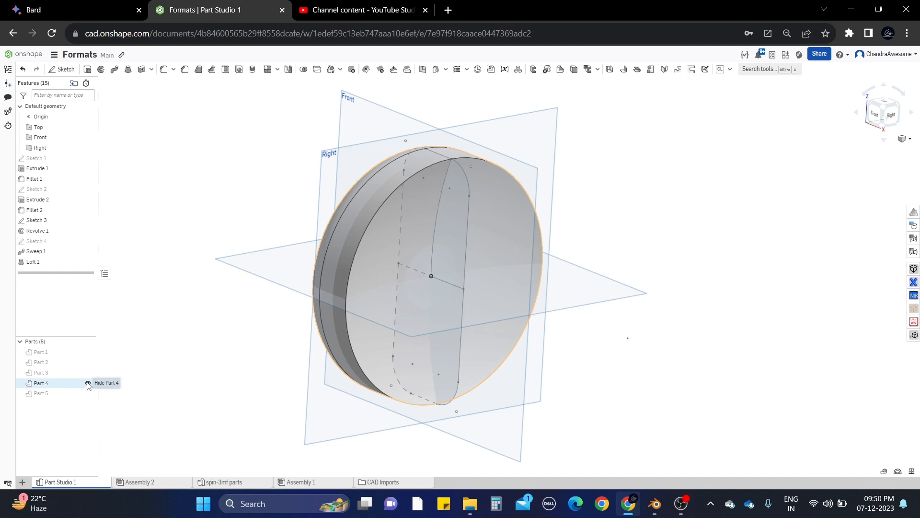
left_click(88, 383)
left_click(88, 393)
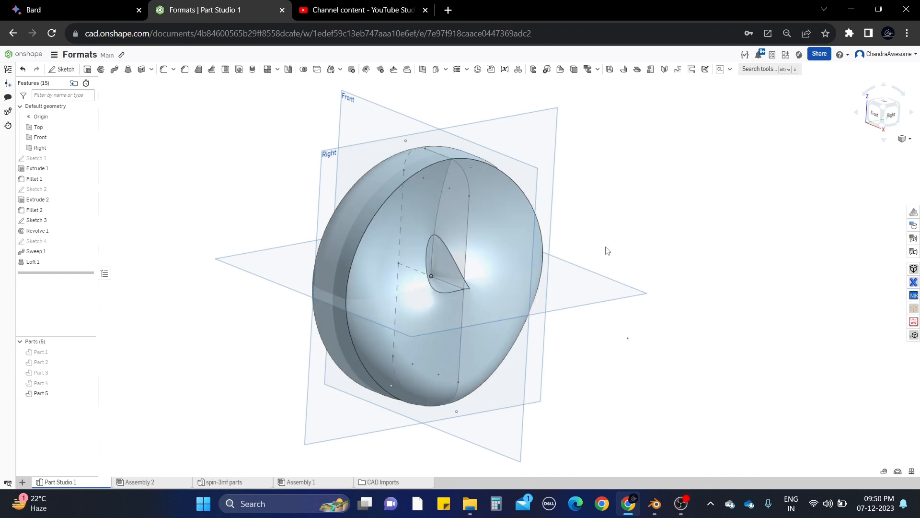
scroll(471, 244, "up", 3)
mouse_move(514, 314)
right_mouse_down()
mouse_move(499, 255)
mouse_move(502, 318)
right_mouse_up()
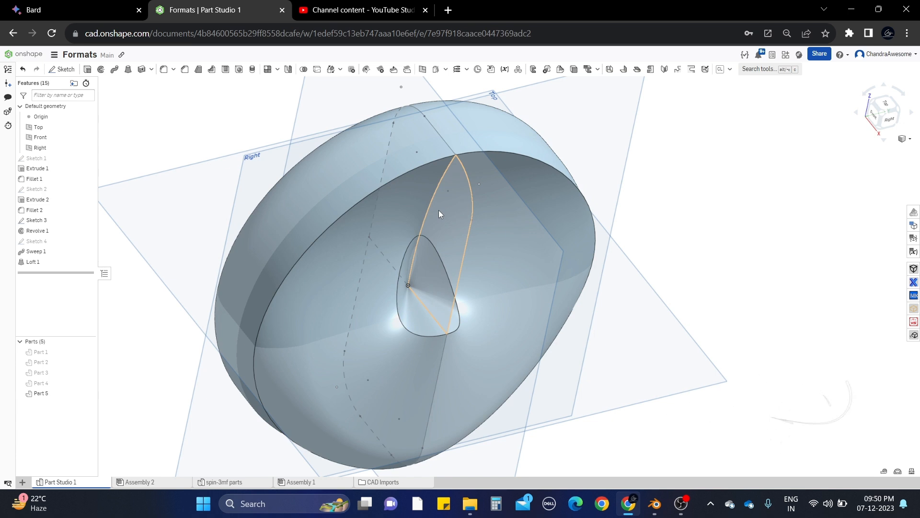
mouse_move(435, 197)
right_mouse_down()
mouse_move(467, 175)
mouse_move(441, 182)
right_mouse_up()
scroll(443, 332, "up", 3)
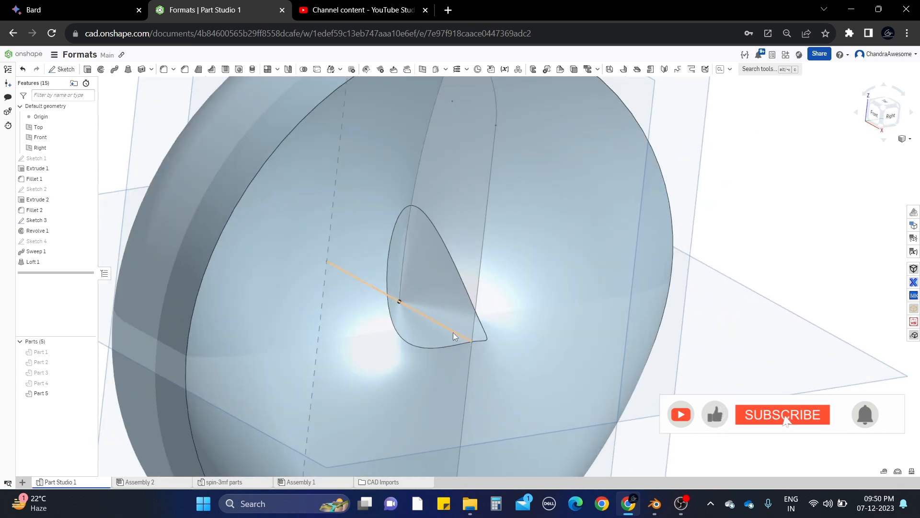
scroll(421, 314, "down", 4)
mouse_move(421, 315)
right_mouse_down()
mouse_move(441, 268)
mouse_move(442, 324)
mouse_move(381, 360)
mouse_move(417, 342)
mouse_move(424, 312)
right_mouse_up()
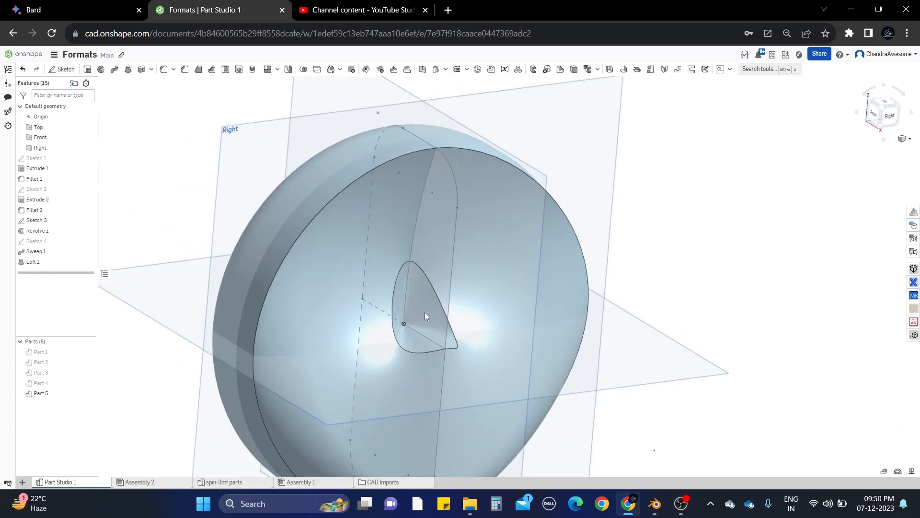
- Edit Sketch 3 to mirror the arc about the short centre line through the origin, and finish the sketch
right_click(419, 217)
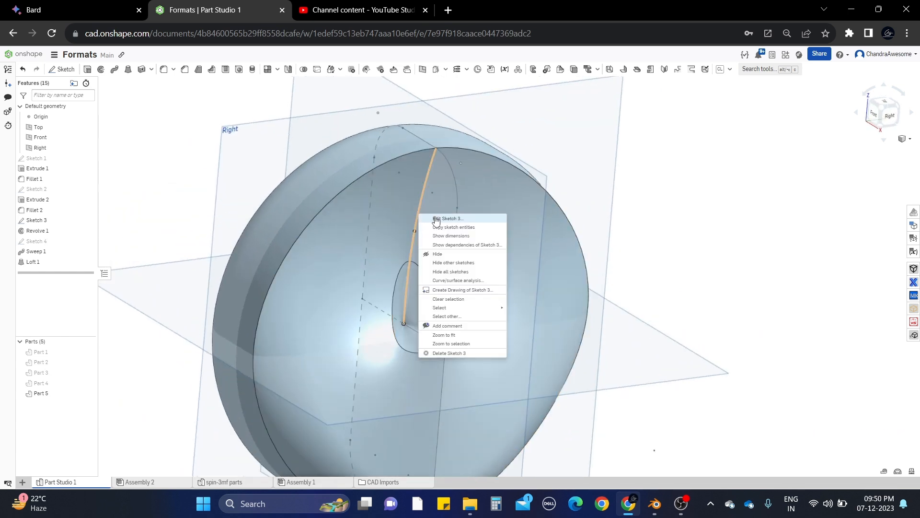
left_click(436, 217)
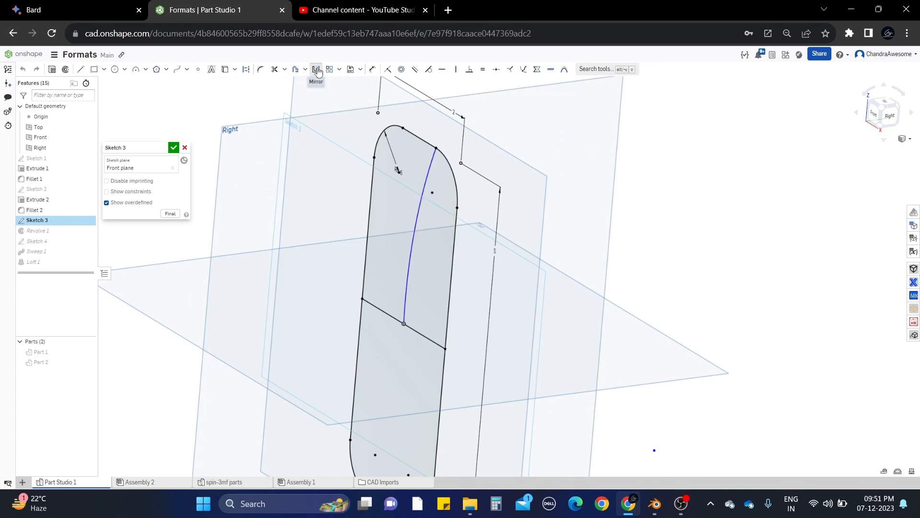
left_click(316, 70)
left_click(388, 313)
left_click(406, 282)
left_click(173, 147)
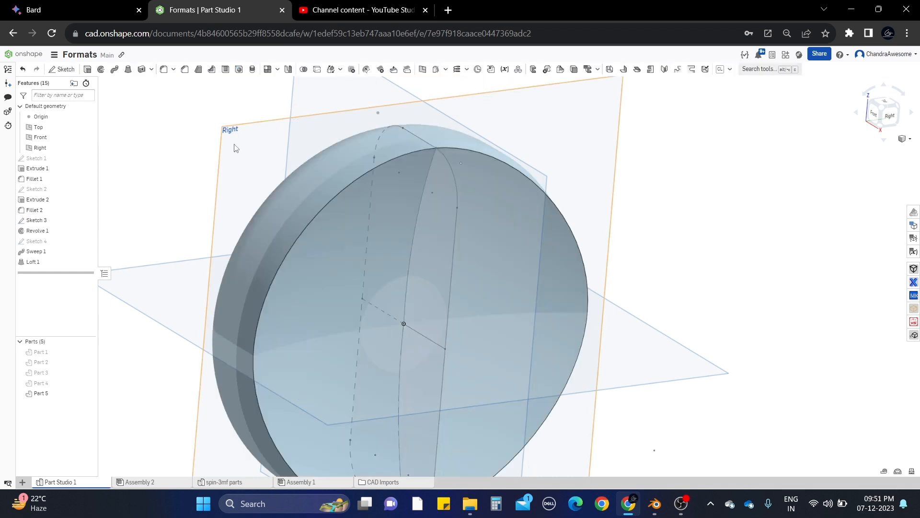
- Examine the end face and rim of the lofted Part 5 from several angles
right_click_drag(267, 167, 276, 326)
scroll(346, 313, "up", 3)
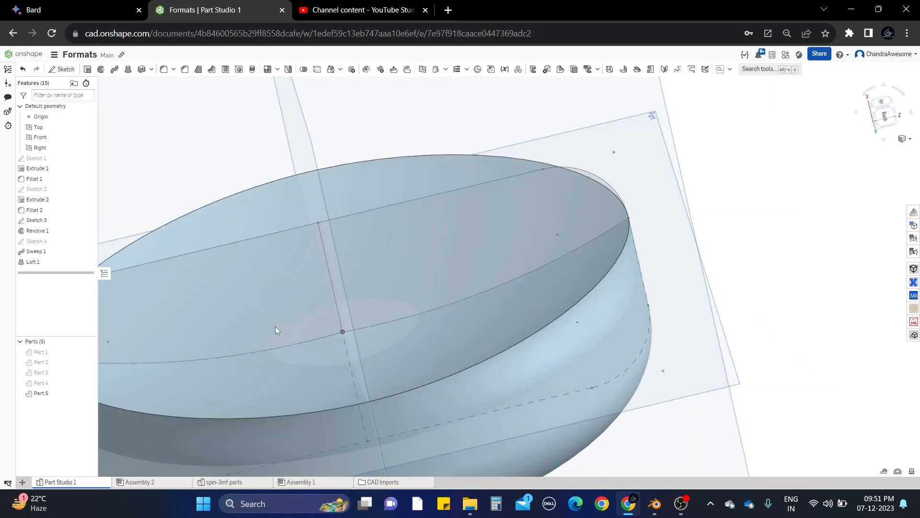
scroll(349, 357, "down", 3)
left_click(398, 336)
right_click_drag(398, 336, 416, 281)
key("Escape")
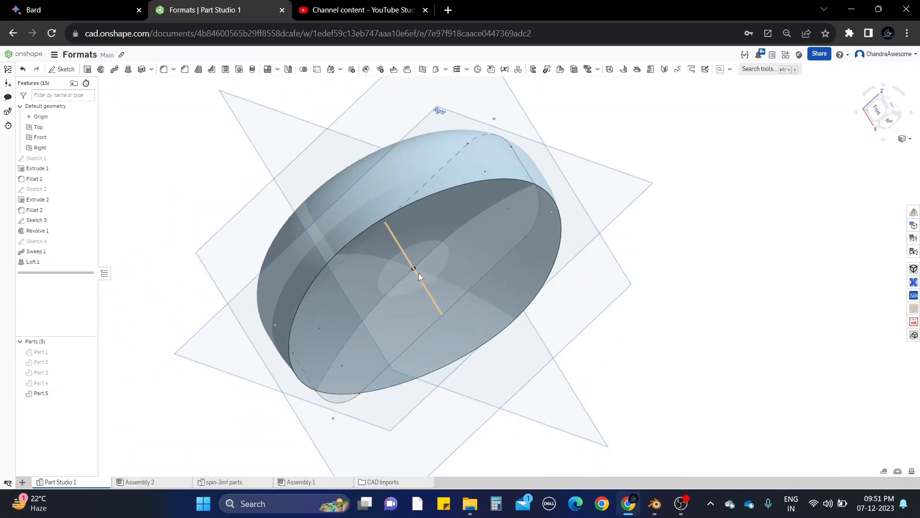
right_click_drag(412, 228, 396, 214)
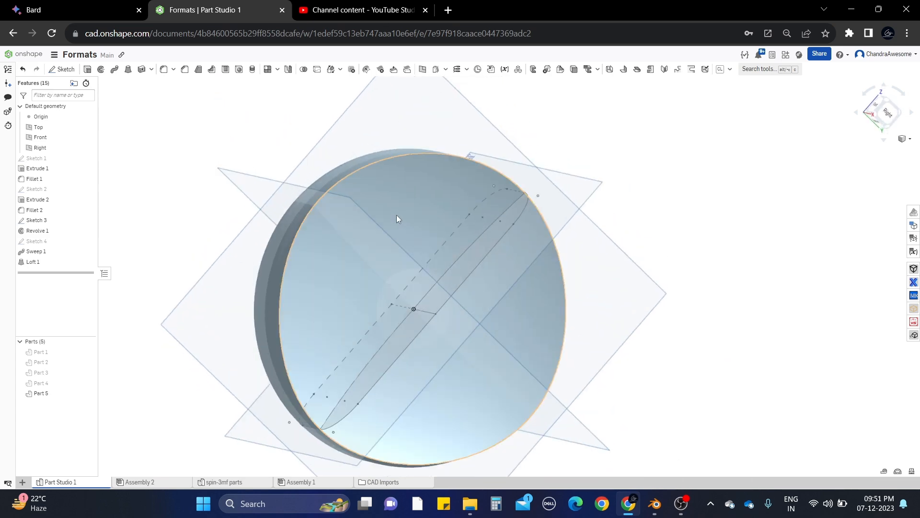
- Run a curve/surface analysis on the end face of Loft 1, examine its curvature combs, and close the analysis
left_click(392, 205)
right_click(391, 205)
left_click(466, 281)
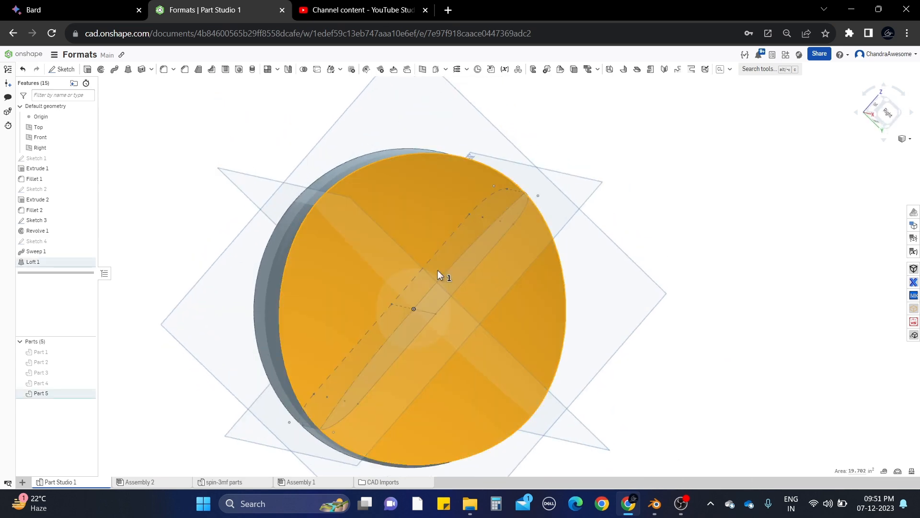
scroll(432, 299, "up", 3)
right_click_drag(432, 299, 454, 290)
scroll(383, 299, "up", 5)
scroll(430, 292, "up", 3)
scroll(462, 280, "down", 8)
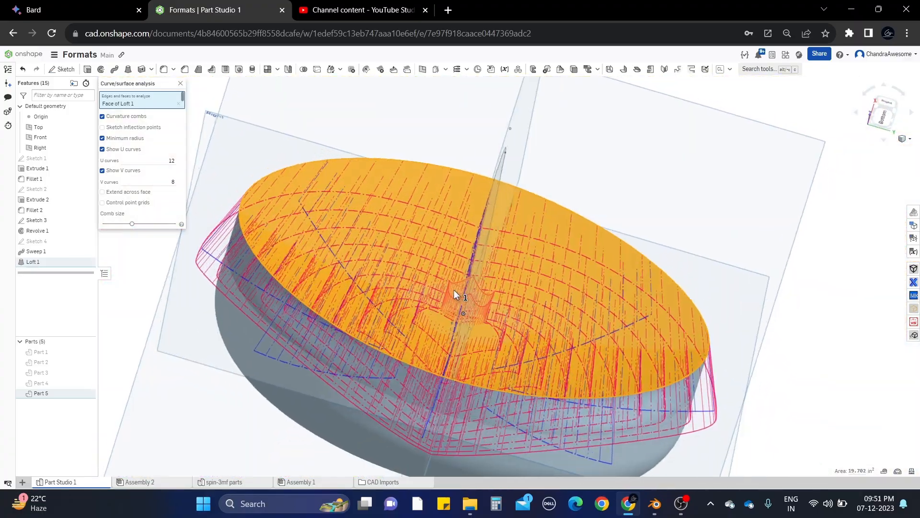
left_click(181, 84)
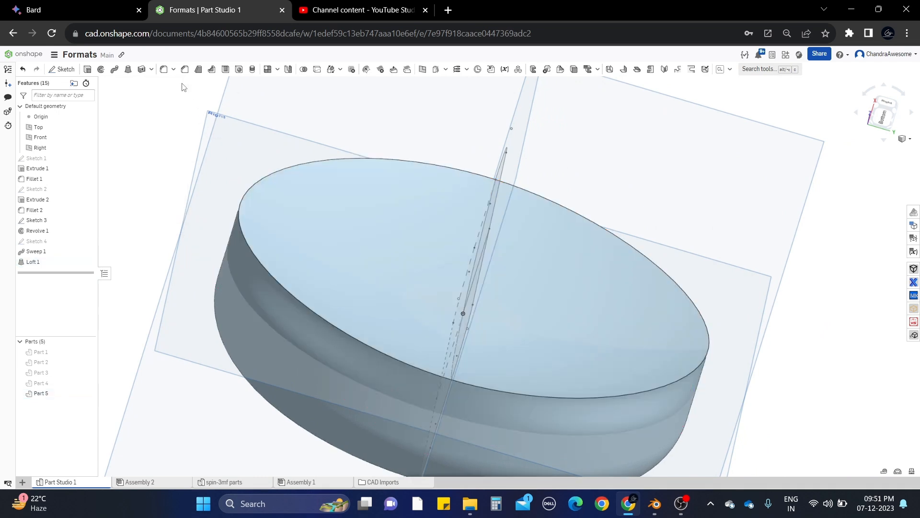
- Show Part 4 instead of Part 5, inspect the Sweep 1 end face with curve/surface analysis, and close the analysis
left_click(91, 382)
left_click(91, 393)
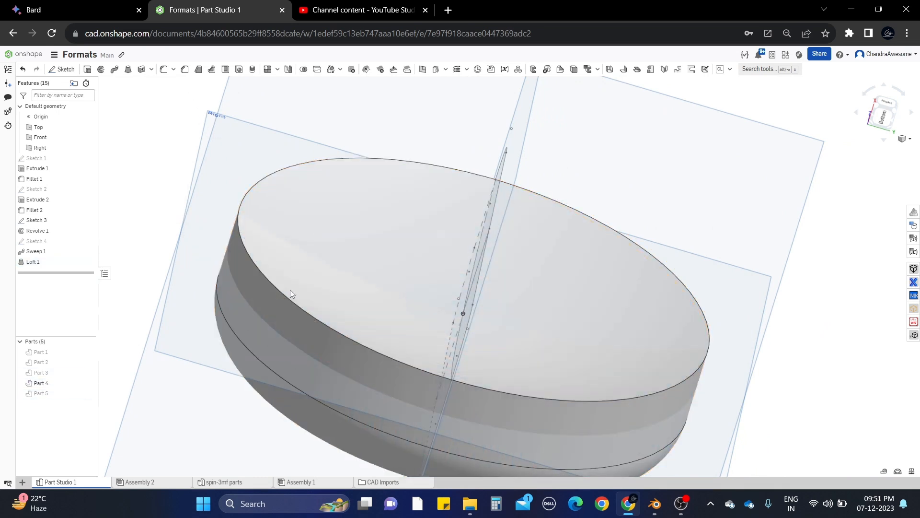
right_click(337, 233)
left_click(395, 303)
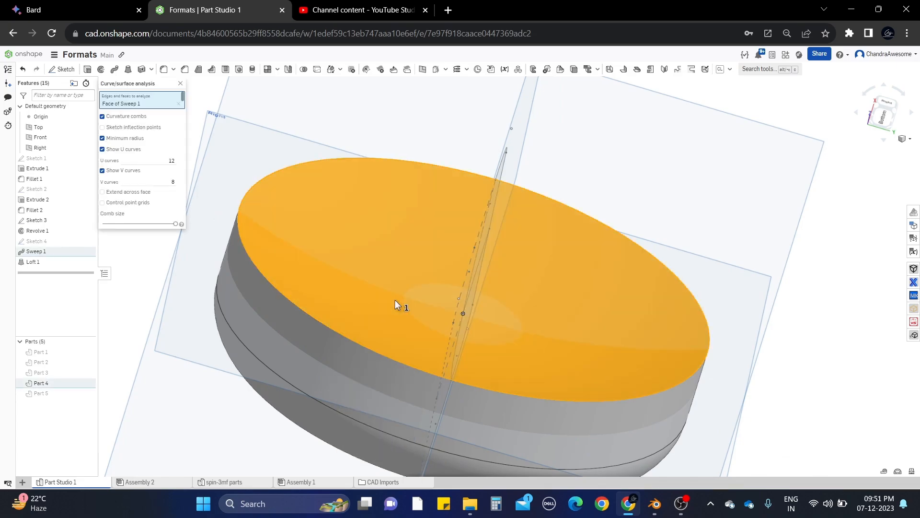
scroll(493, 323, "up", 10)
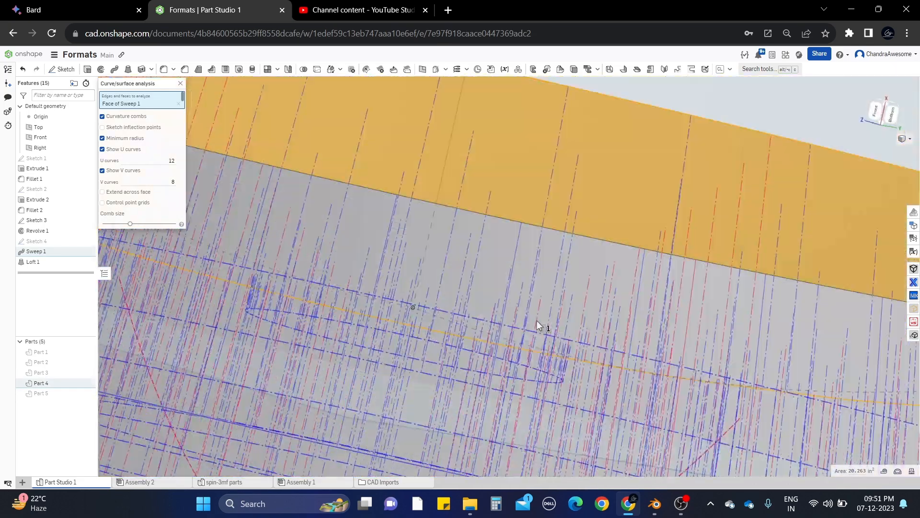
right_click_drag(537, 320, 325, 336)
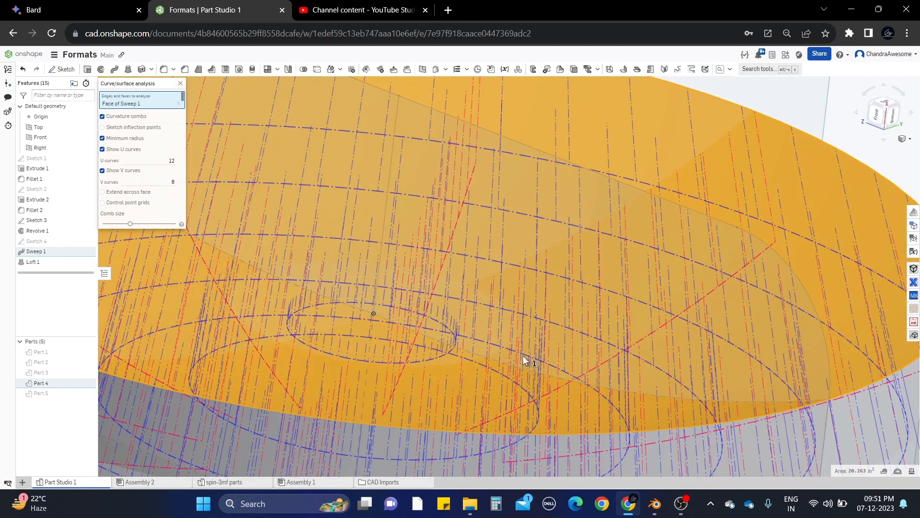
scroll(433, 314, "down", 5)
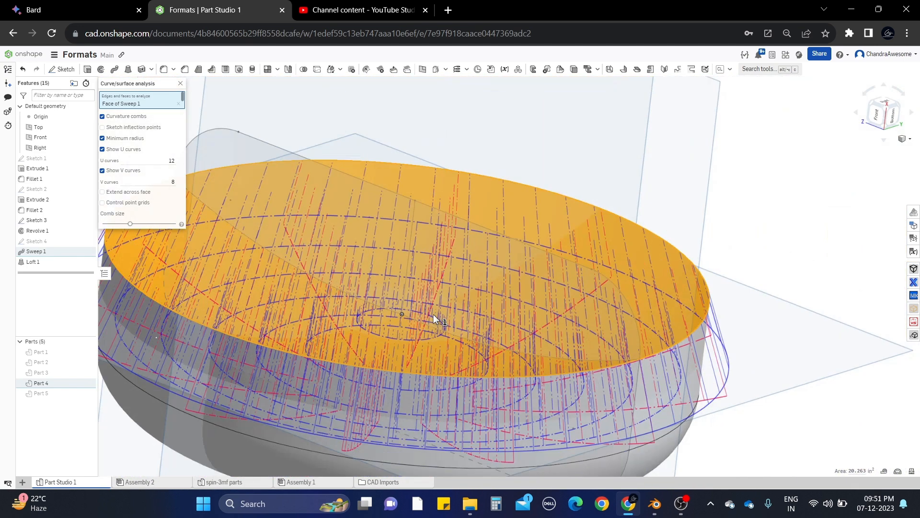
right_click_drag(433, 314, 408, 216)
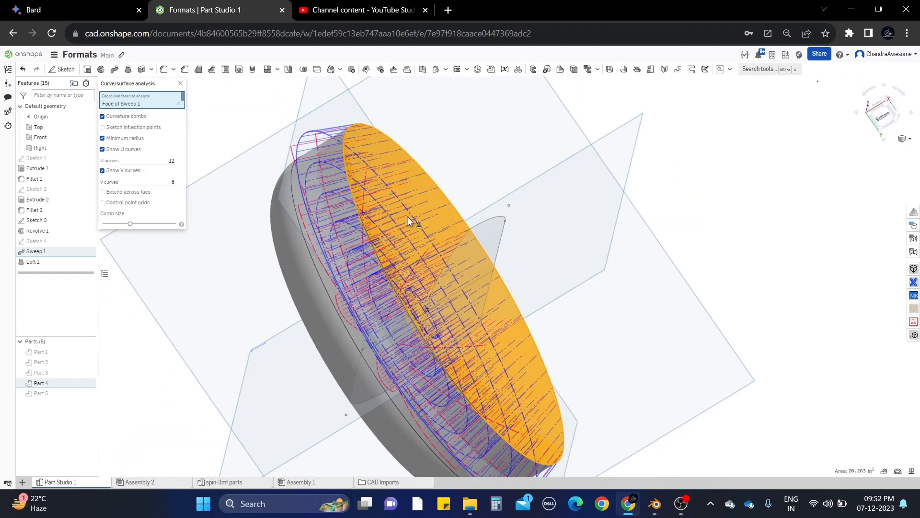
left_click(180, 85)
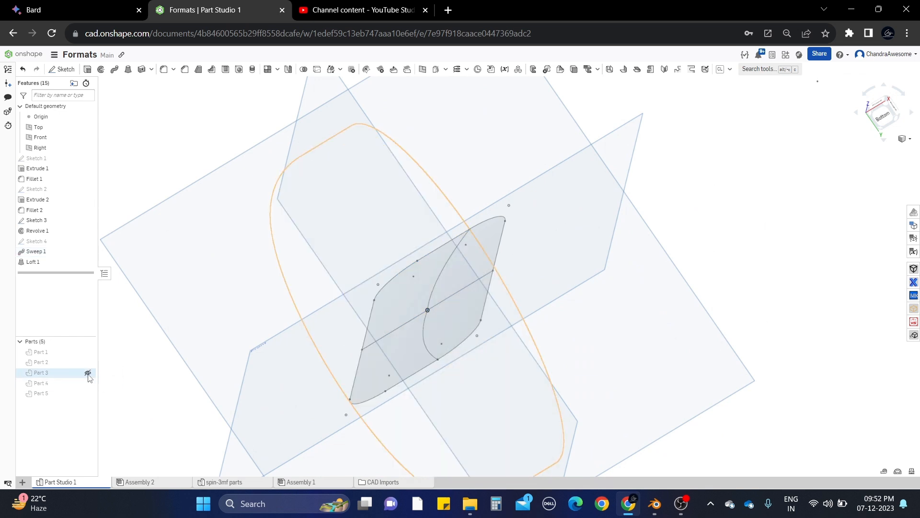
- Show Part 3, inspect the Revolve 1 end face with curve/surface analysis, and close the analysis
left_click(87, 373)
right_click_drag(425, 229, 386, 242)
right_click(388, 241)
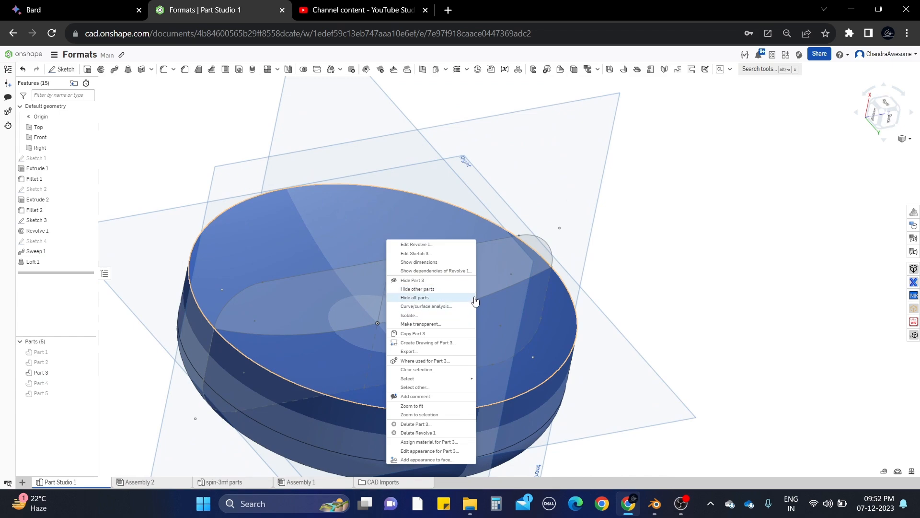
left_click(436, 307)
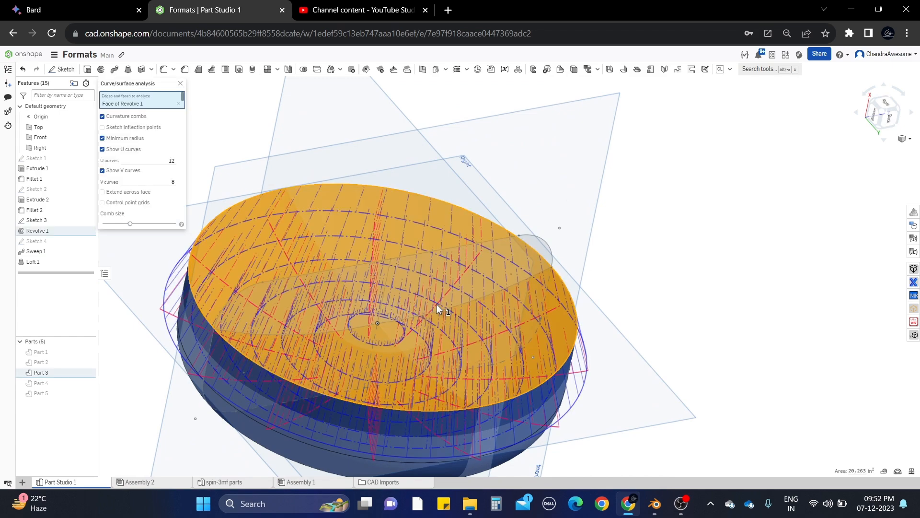
scroll(387, 322, "up", 8)
scroll(517, 320, "down", 5)
mouse_move(517, 312)
right_mouse_down()
mouse_move(530, 298)
mouse_move(528, 306)
right_mouse_up()
scroll(528, 305, "up", 3)
scroll(433, 310, "down", 3)
middle_click_drag(570, 296, 549, 323)
scroll(473, 312, "up", 3)
right_click_drag(473, 312, 467, 329)
scroll(464, 327, "down", 3)
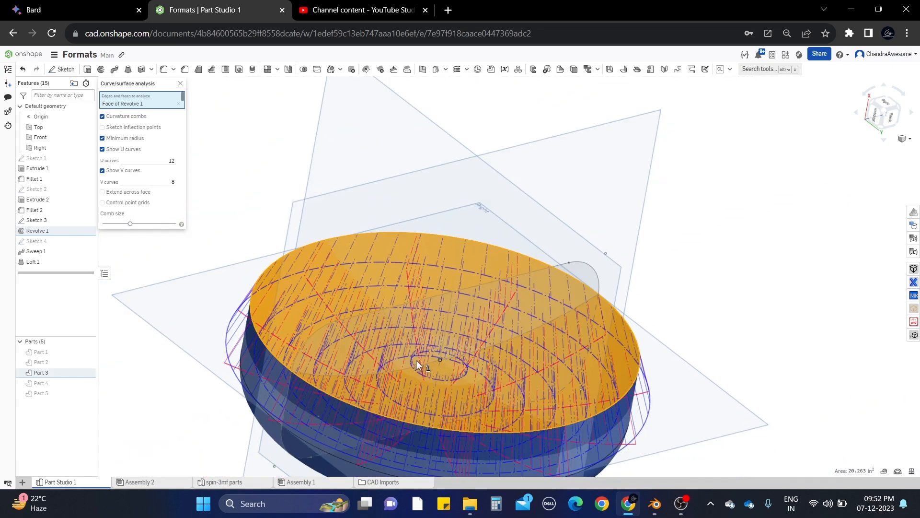
left_click(180, 83)
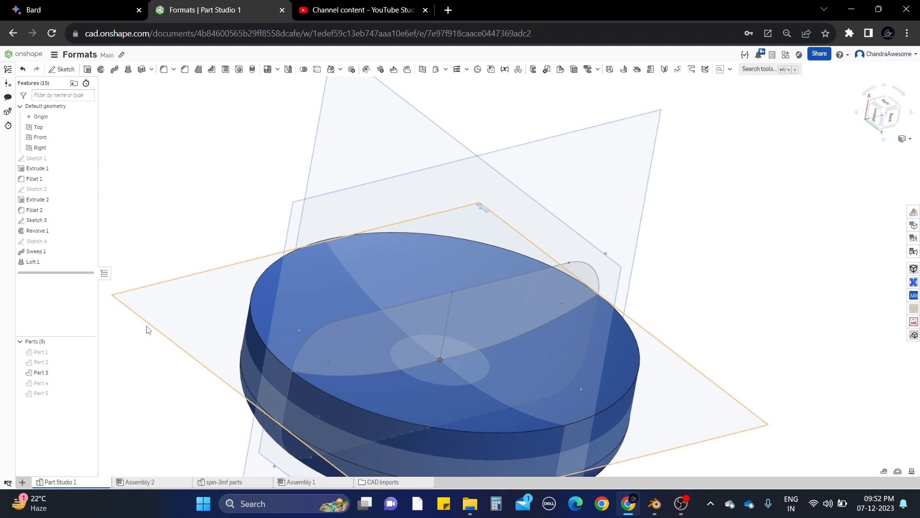
- Show Part 2 and hide Part 3 to examine the filleted extruded disc alone
left_click(88, 363)
left_click(89, 373)
middle_click_drag(604, 399, 598, 342)
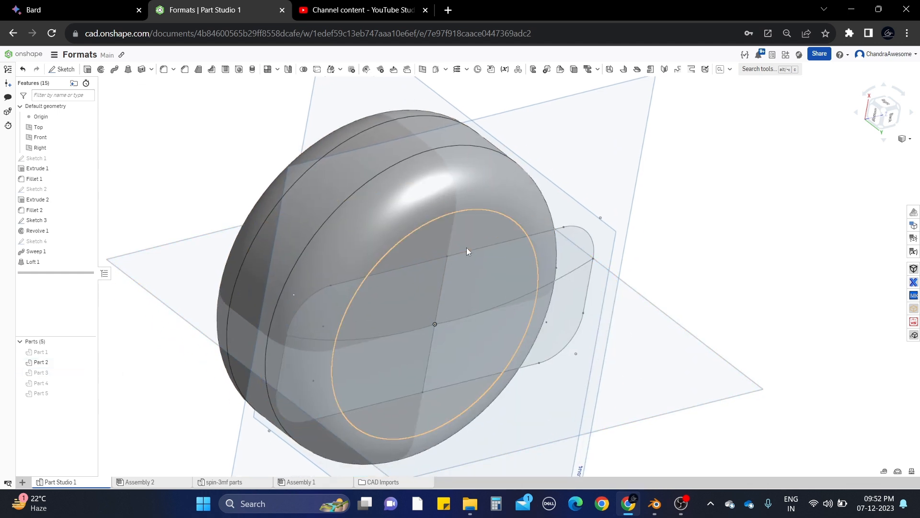
scroll(467, 247, "down", 3)
right_click_drag(438, 310, 460, 239)
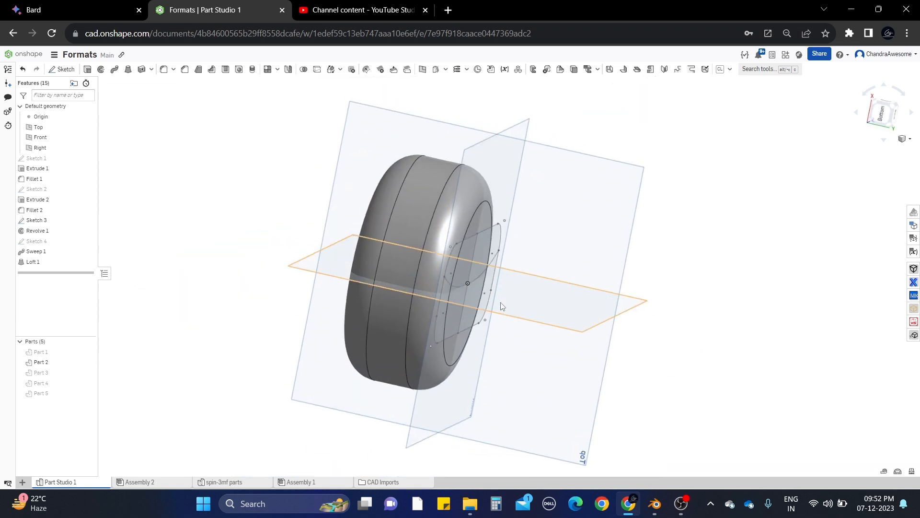
left_click(416, 132)
left_click(881, 120)
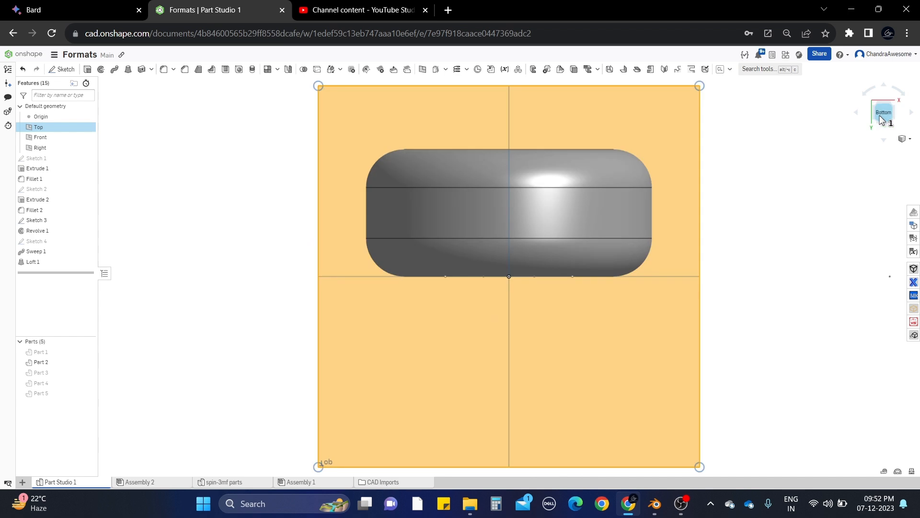
right_click_drag(652, 327, 622, 240)
middle_click_drag(520, 168, 487, 207)
left_click(422, 70)
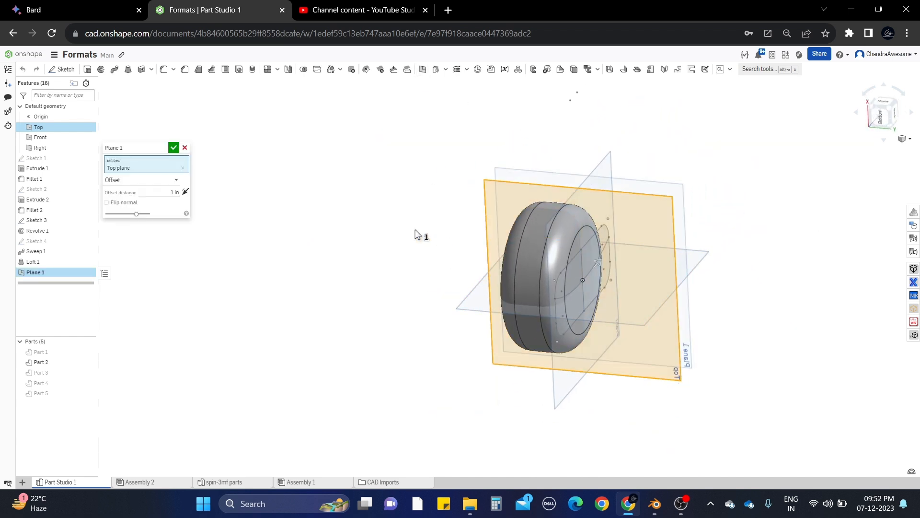
scroll(461, 286, "up", 2)
left_click(185, 148)
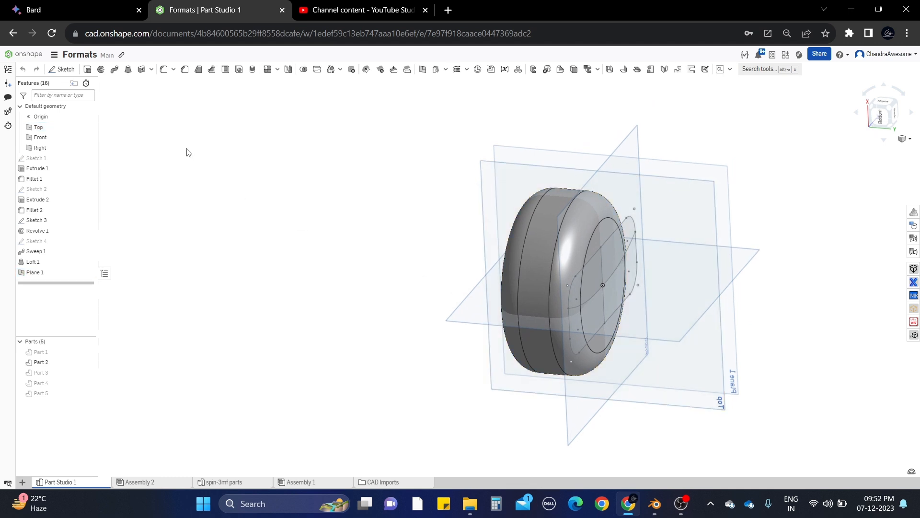
- Start a removing extrude on Part 2 from the upper quarter region of Sketch 3, with the direction reversed and a 6.65 in depth
right_click_drag(777, 206, 460, 231)
left_click(645, 174)
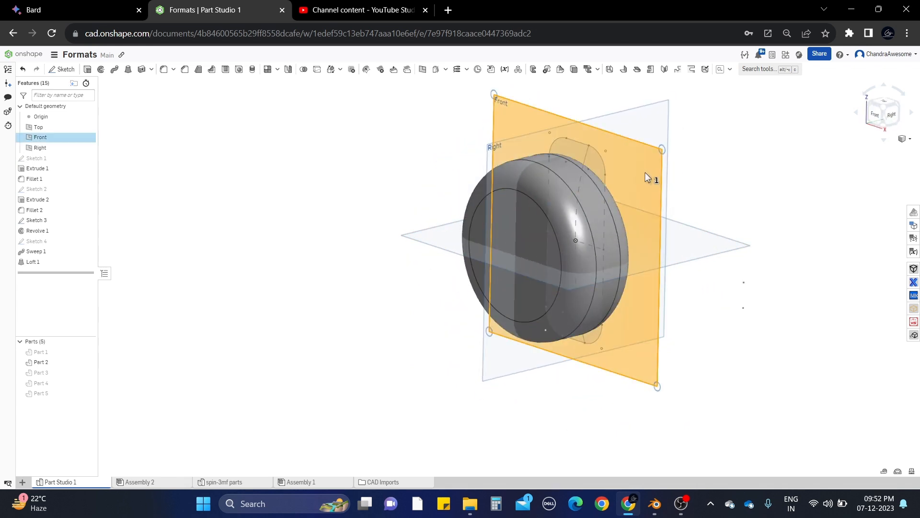
left_click(876, 120)
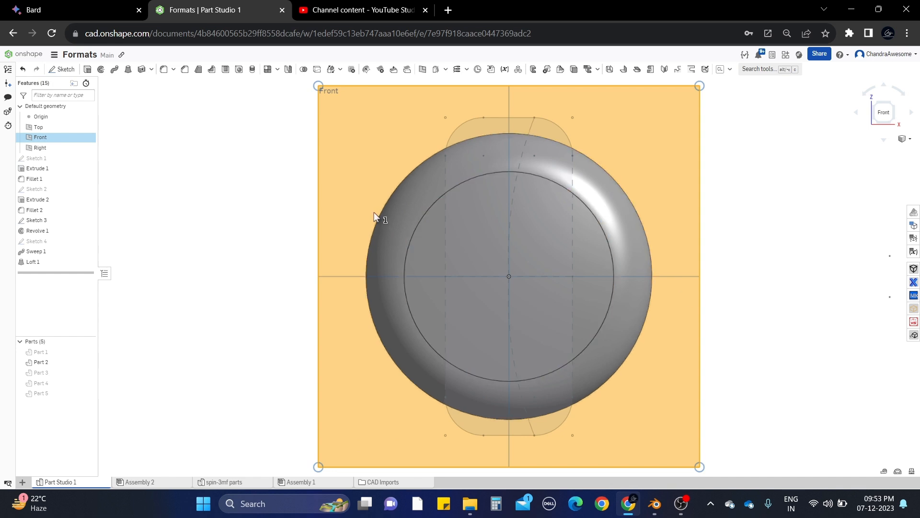
left_click(799, 161)
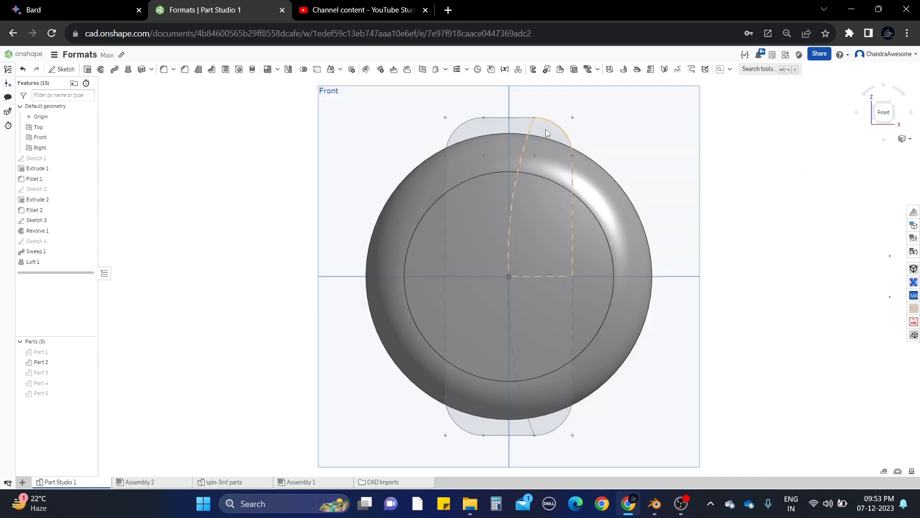
left_click(547, 133)
left_click(88, 69)
left_click(152, 170)
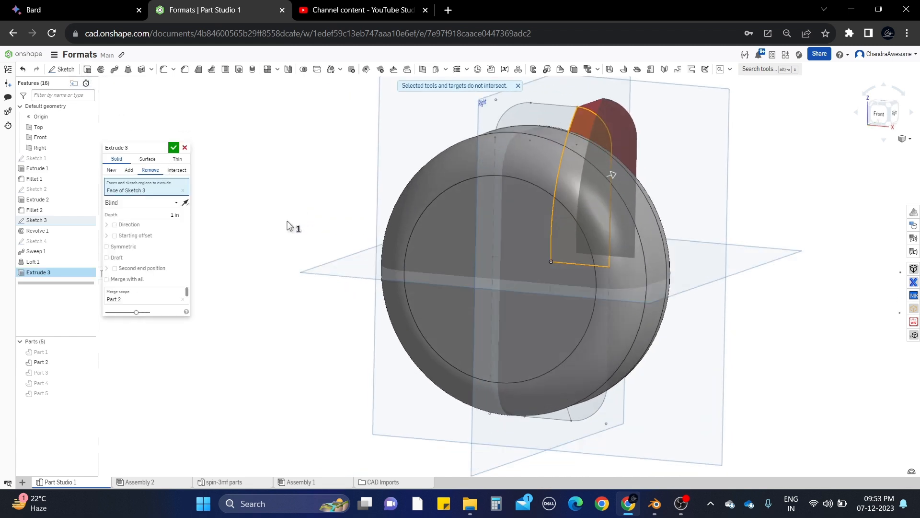
left_click(614, 171)
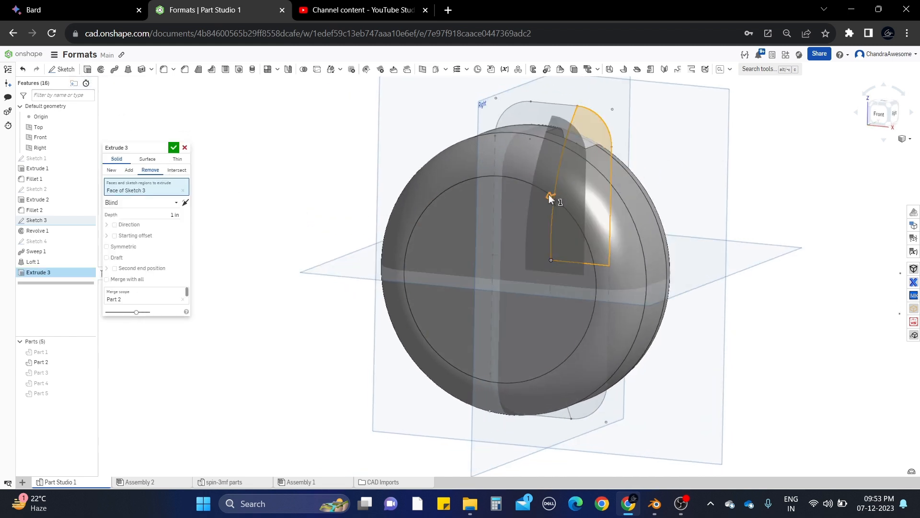
left_click_drag(548, 194, 402, 242)
scroll(524, 233, "up", 2)
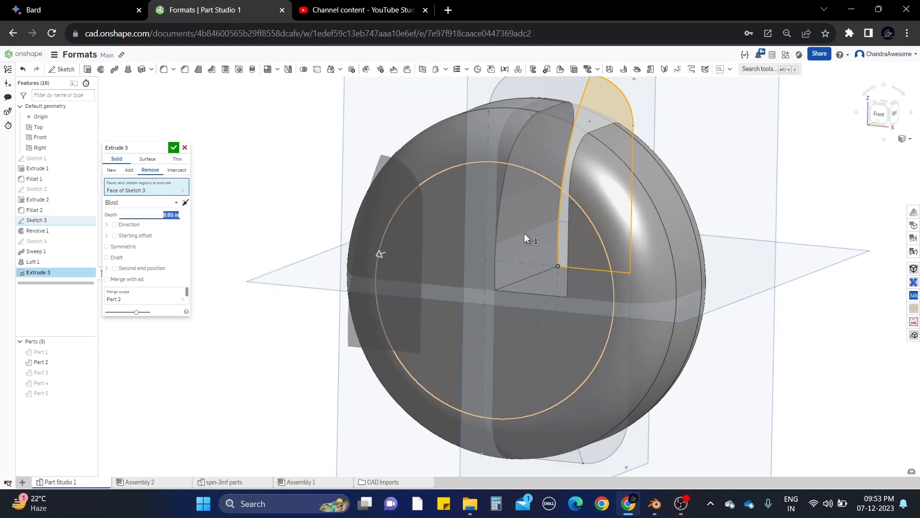
- Add the lower region of Sketch 3 to the removing extrude and accept the cut through the disc
middle_click_drag(524, 233, 426, 254)
scroll(424, 255, "down", 2)
scroll(425, 254, "up", 1)
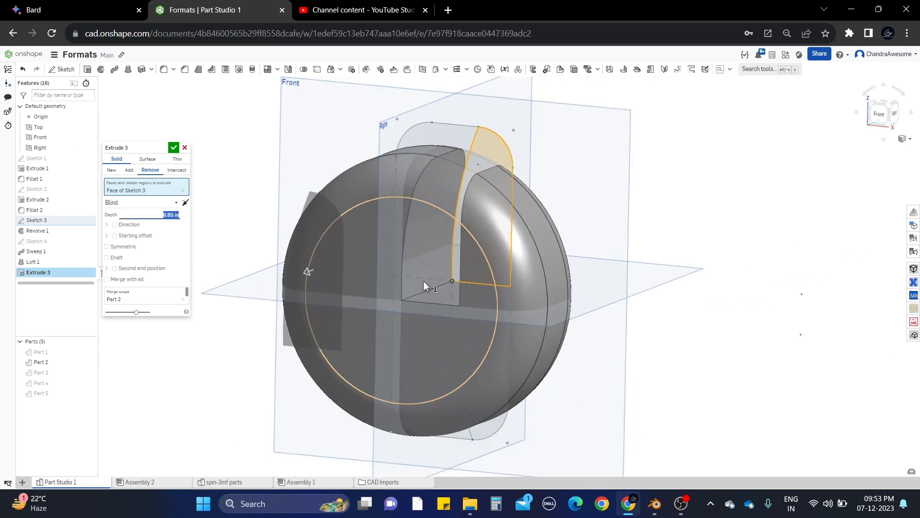
left_click(491, 423)
right_click_drag(388, 284, 430, 271)
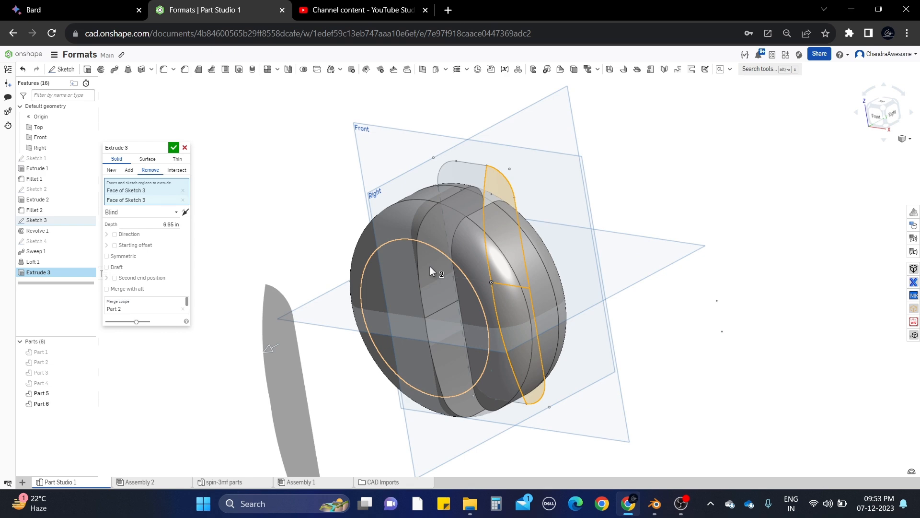
scroll(433, 269, "up", 5)
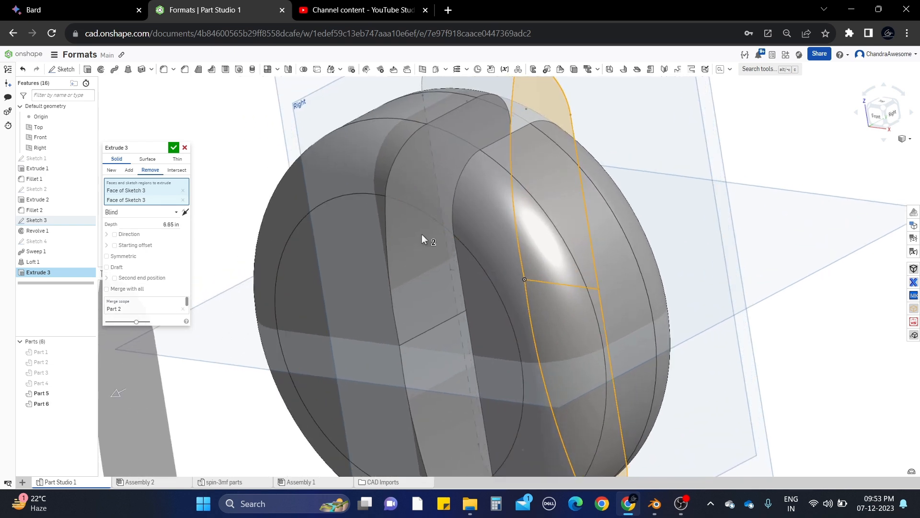
scroll(414, 241, "down", 5)
left_click(173, 147)
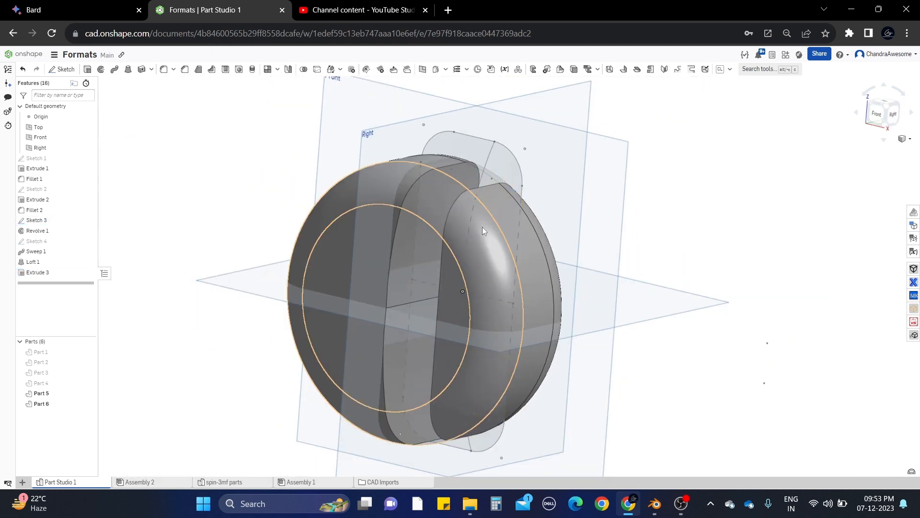
- Inspect the two pieces of the cut disc and undo the extruded cut
right_click_drag(426, 222, 536, 247)
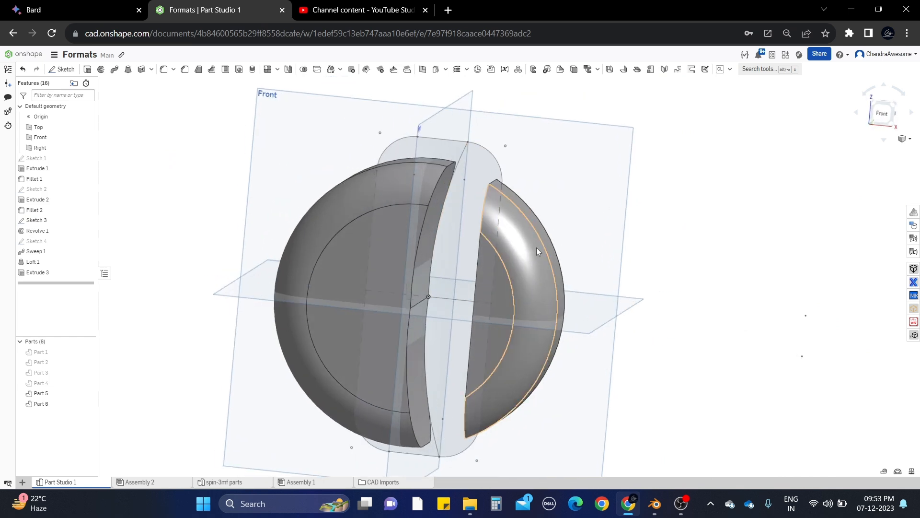
left_click(542, 273)
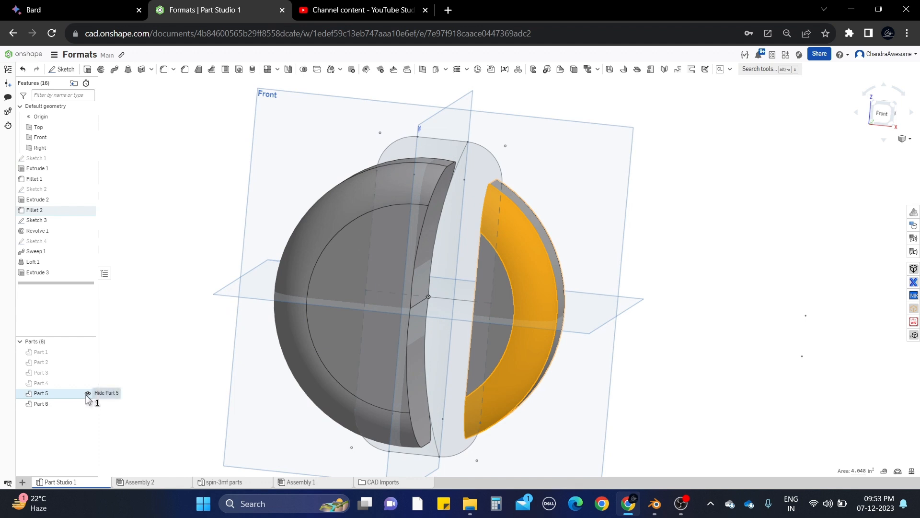
left_click(139, 230)
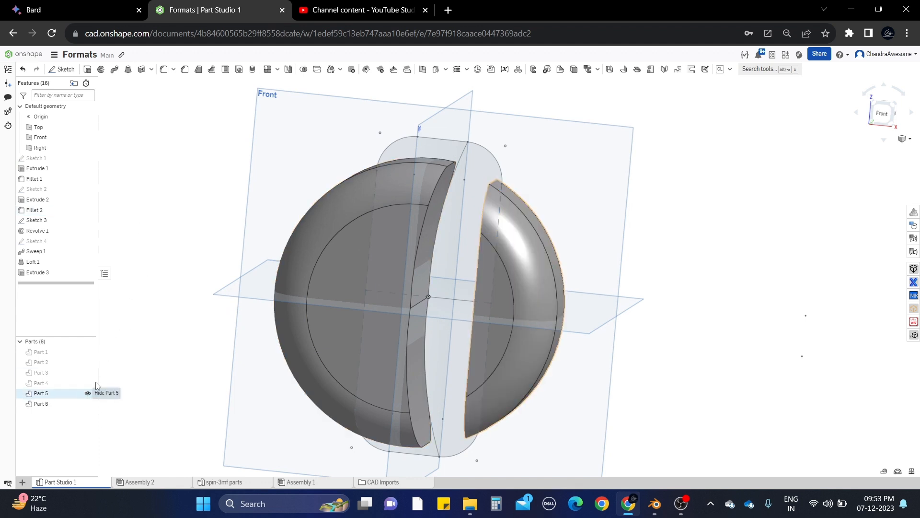
left_click(24, 71)
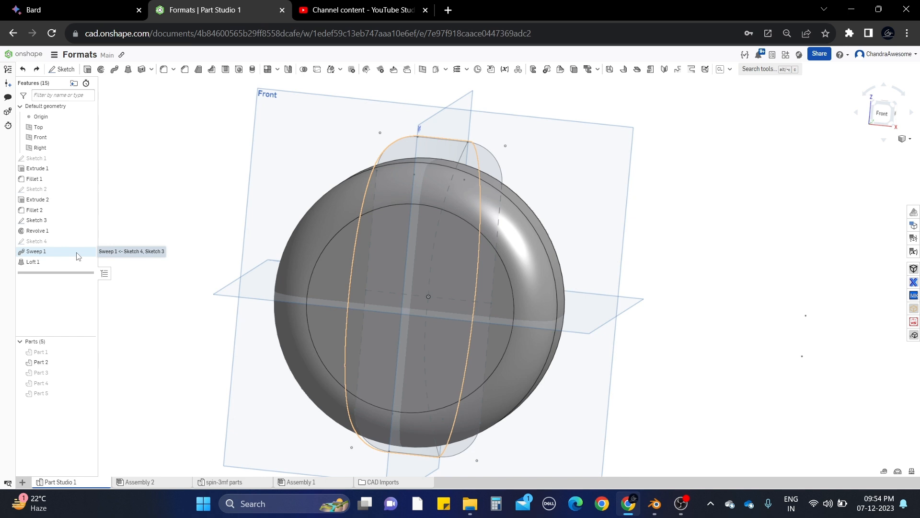
- Edit Sketch 4 and draw a horizontal 2.5 in line from the origin to the circle's edge
right_click(84, 242)
left_click(100, 261)
right_click_drag(599, 211, 535, 232)
left_click(888, 114)
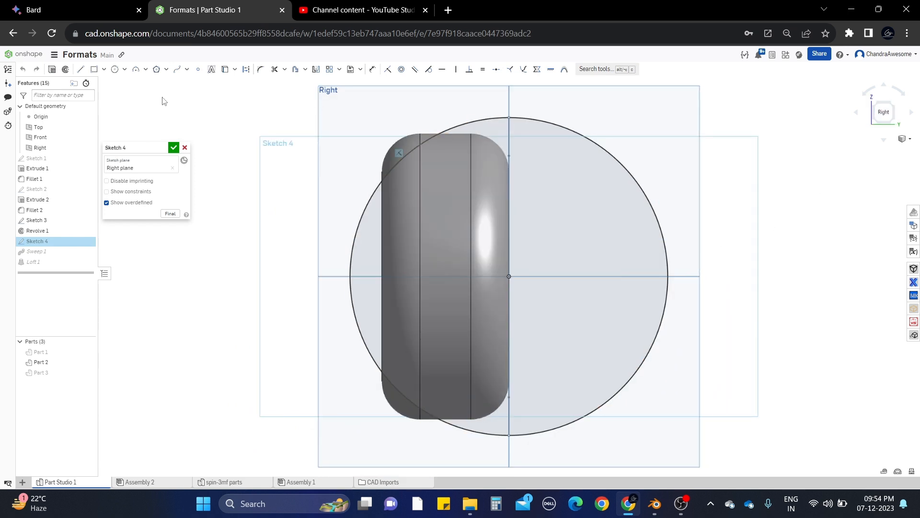
left_click(81, 69)
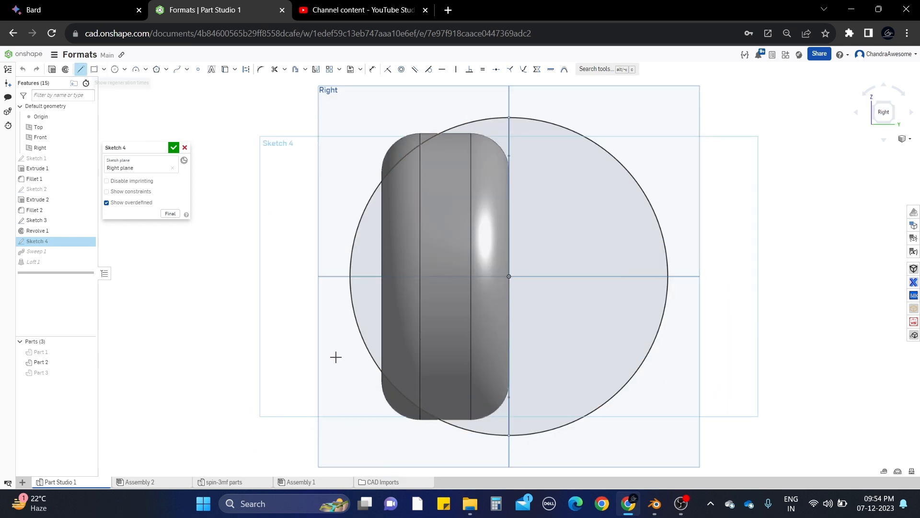
left_click(509, 276)
left_click(669, 276)
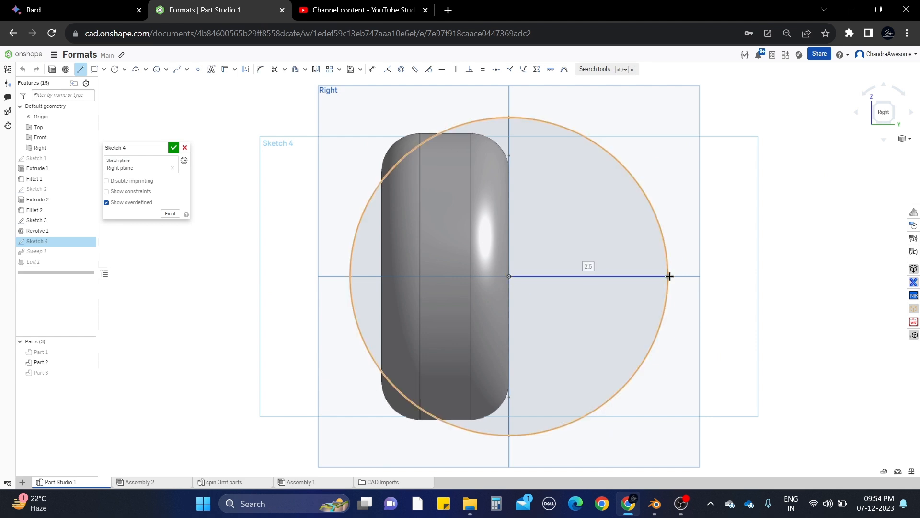
key("Escape")
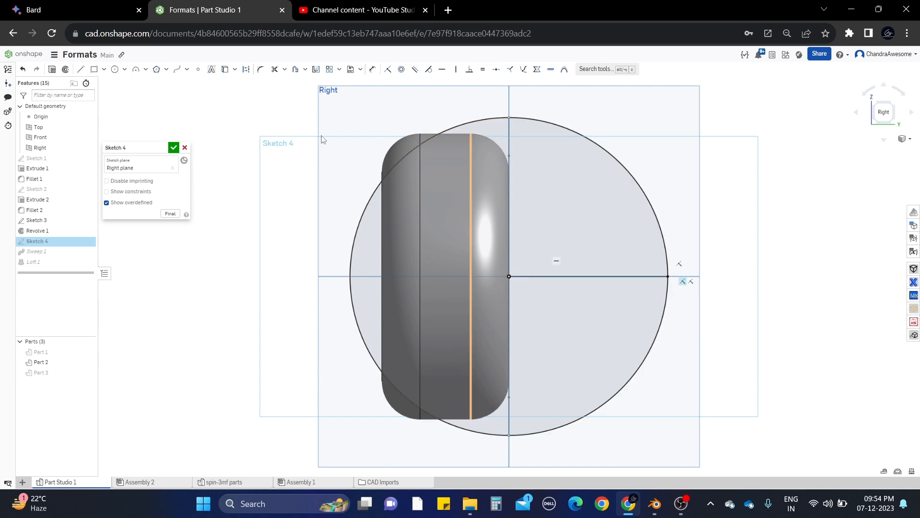
- Draw a vertical line from the origin down to the circle, trim away the lower quarter arc between the lines, and accept Sketch 4
left_click(509, 276)
left_click(508, 436)
key("Escape")
key("Escape")
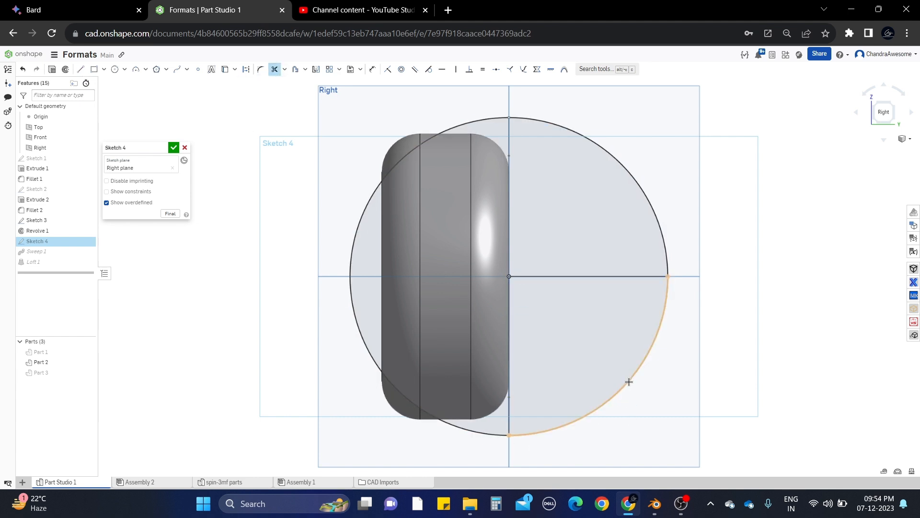
left_click(630, 382)
left_click(173, 148)
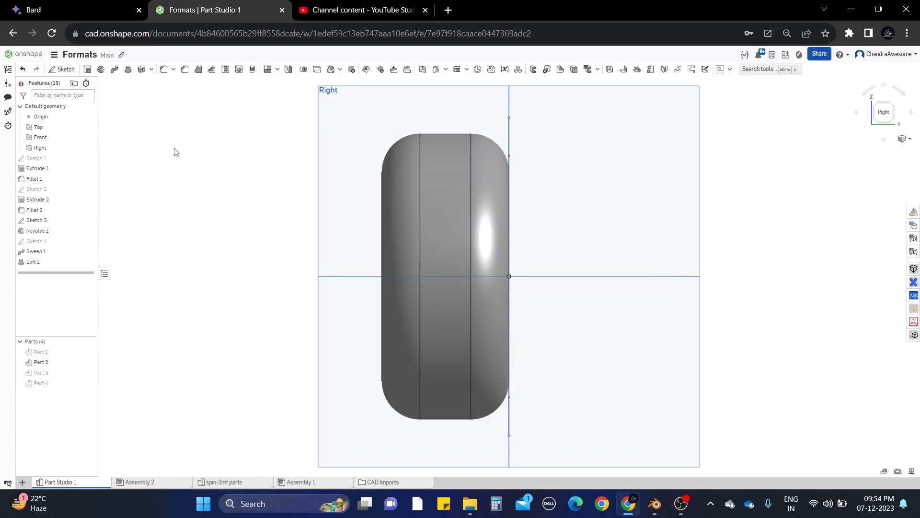
- Show Part 3 and hide Part 2 to examine the revolved disc against the Sweep 1 outline
left_click(87, 372)
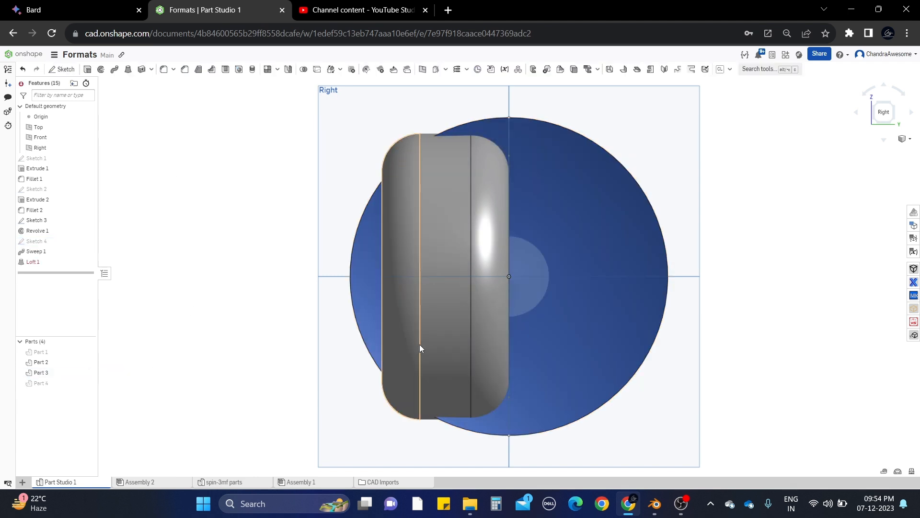
right_click_drag(422, 344, 398, 290)
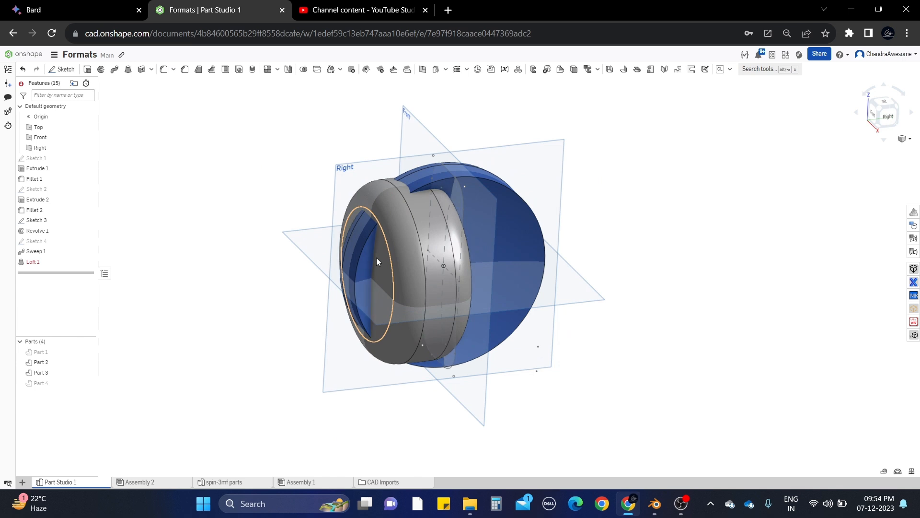
scroll(376, 257, "up", 2)
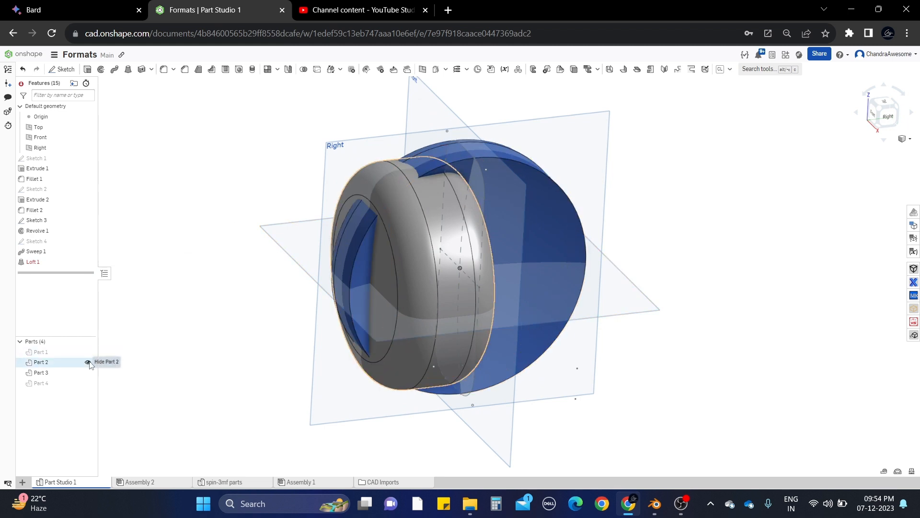
left_click(87, 362)
left_click(62, 249)
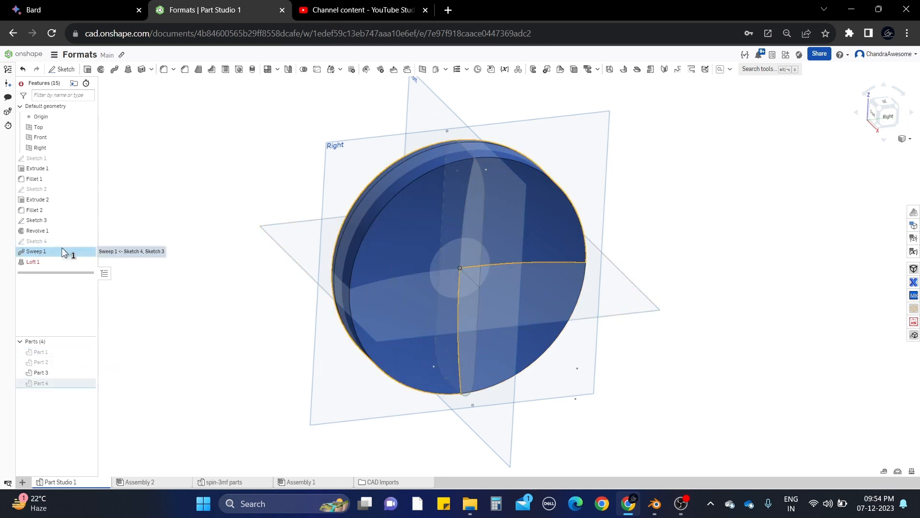
left_click(165, 350)
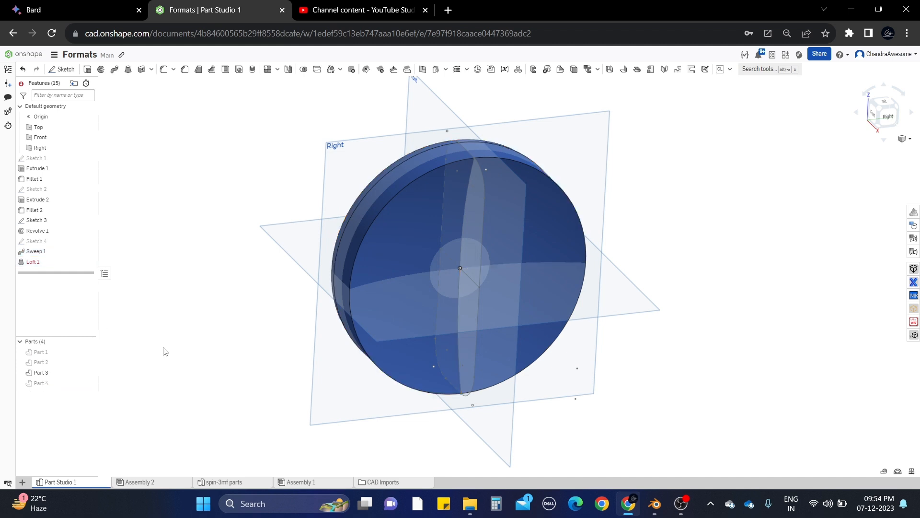
- Open Sweep 1 for editing with Part 3 shown to compare the two bodies, and close it without changes
left_click(87, 373)
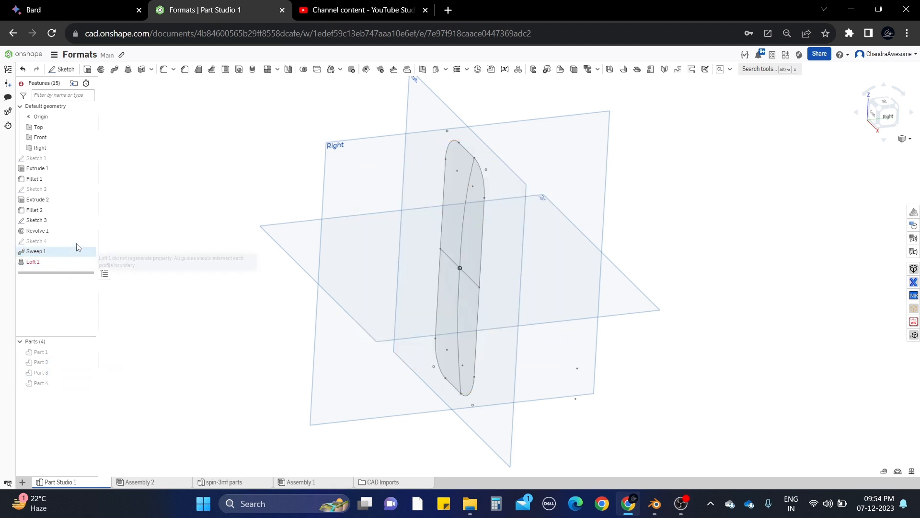
left_click(87, 373)
right_click(62, 253)
left_click(84, 271)
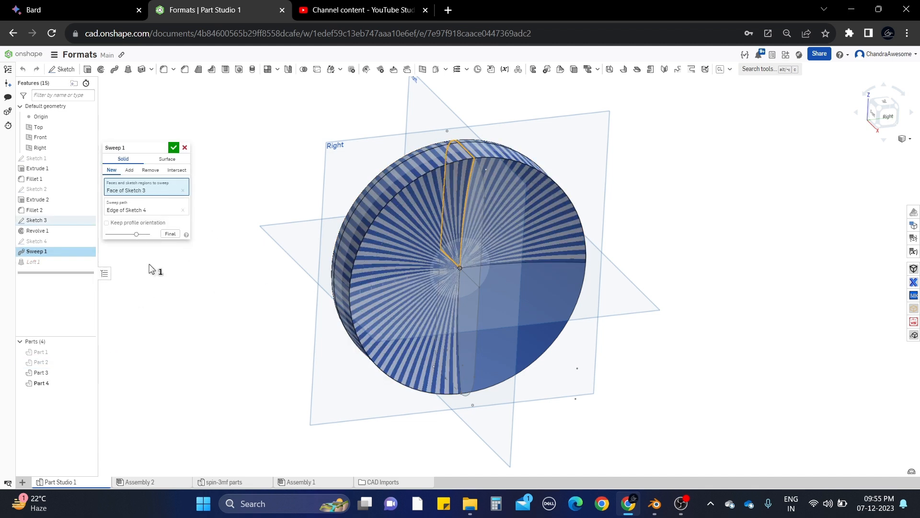
left_click(184, 148)
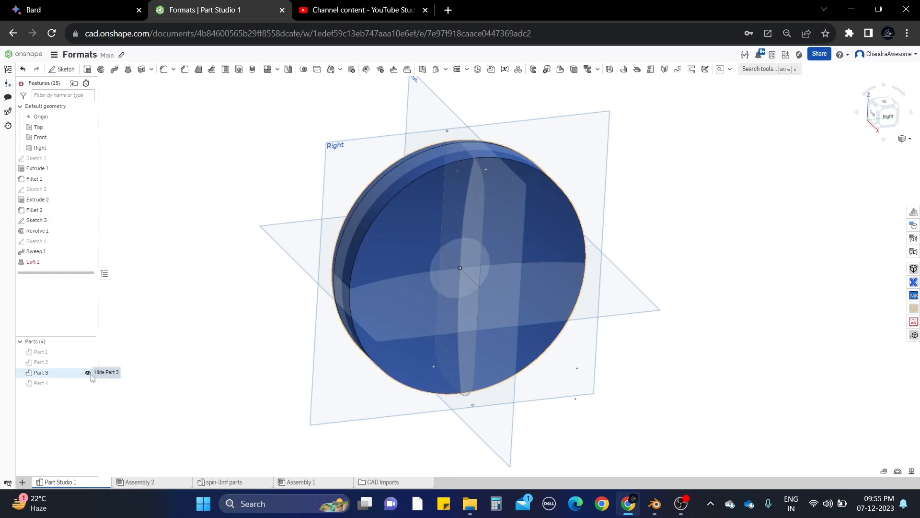
- Hide Part 3 and reopen Sweep 1 for editing to examine the swept body along the trimmed path on its own
right_click(77, 251)
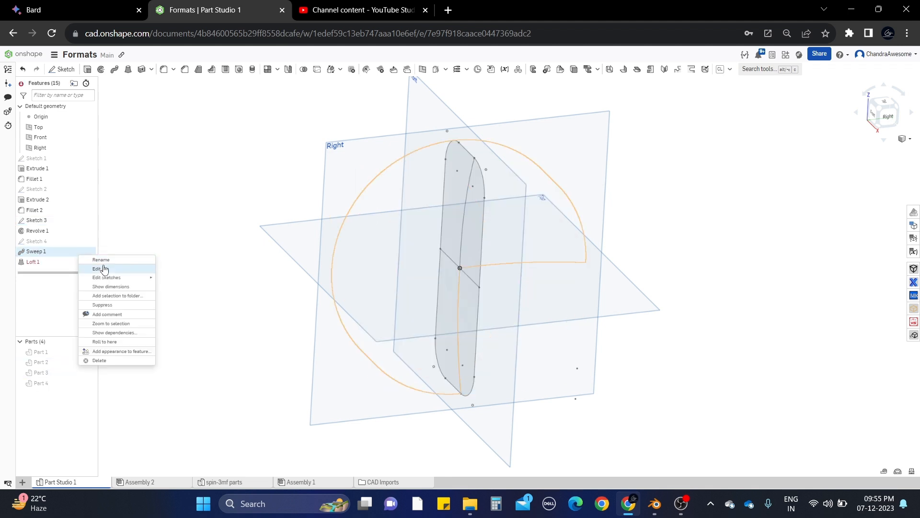
left_click(102, 268)
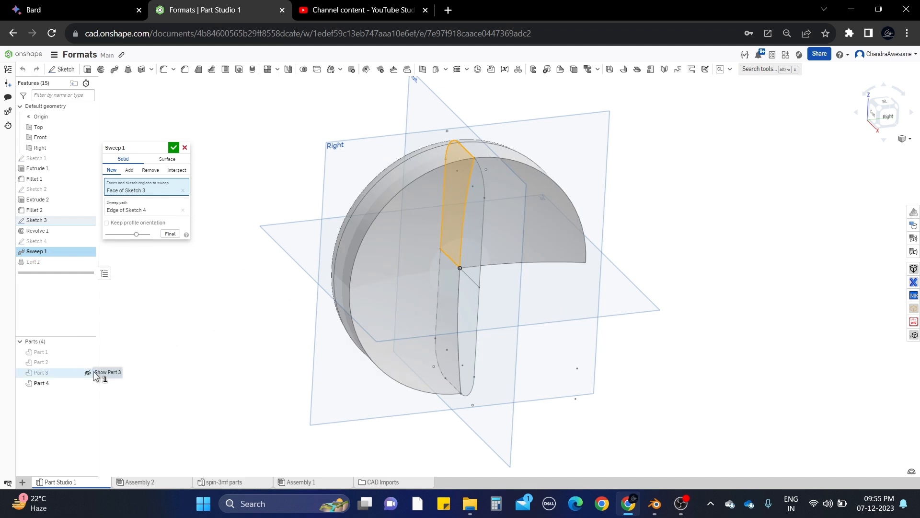
scroll(523, 226, "up", 2)
right_click_drag(522, 225, 508, 214)
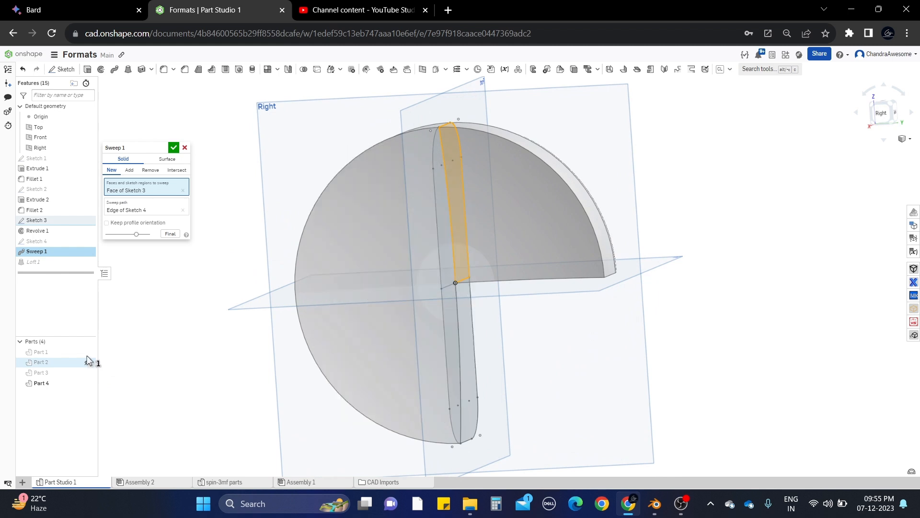
mouse_move(87, 352)
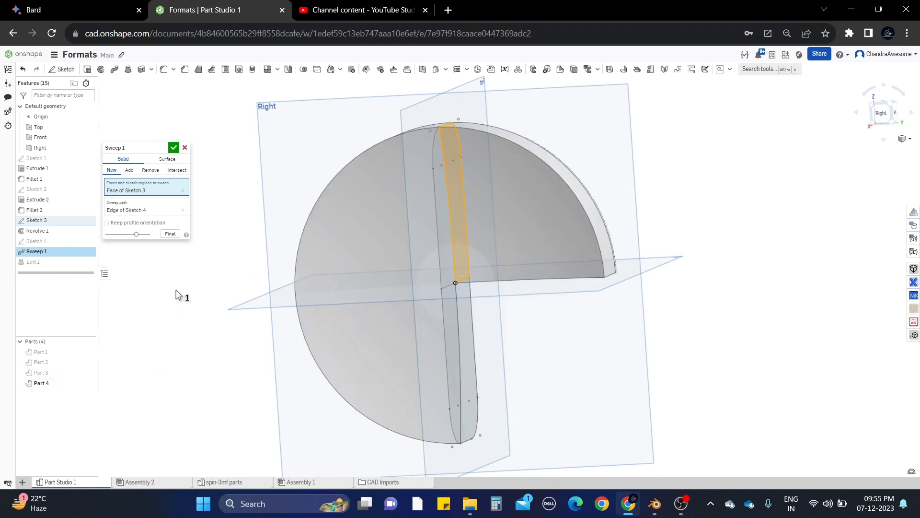
- Close Sweep 1 without changes and examine the swept Part 4 from its open quarter
left_click(185, 148)
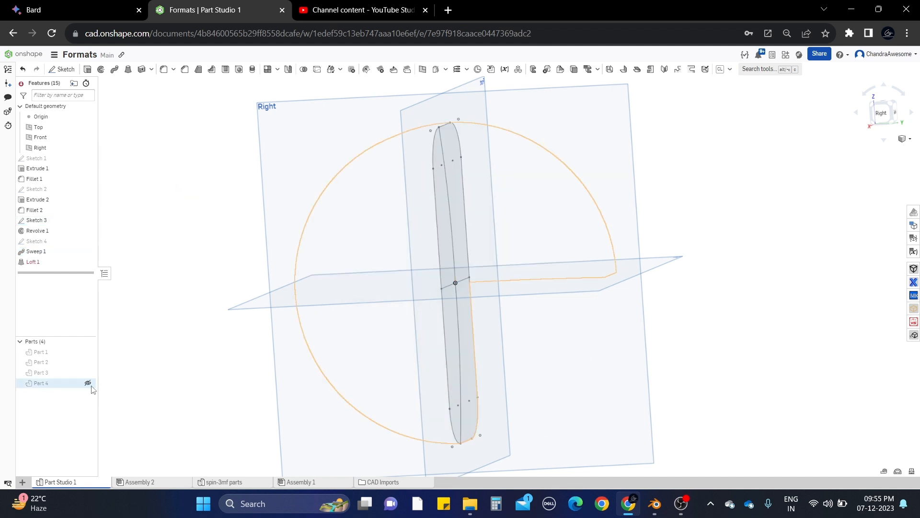
right_click_drag(557, 255, 525, 274)
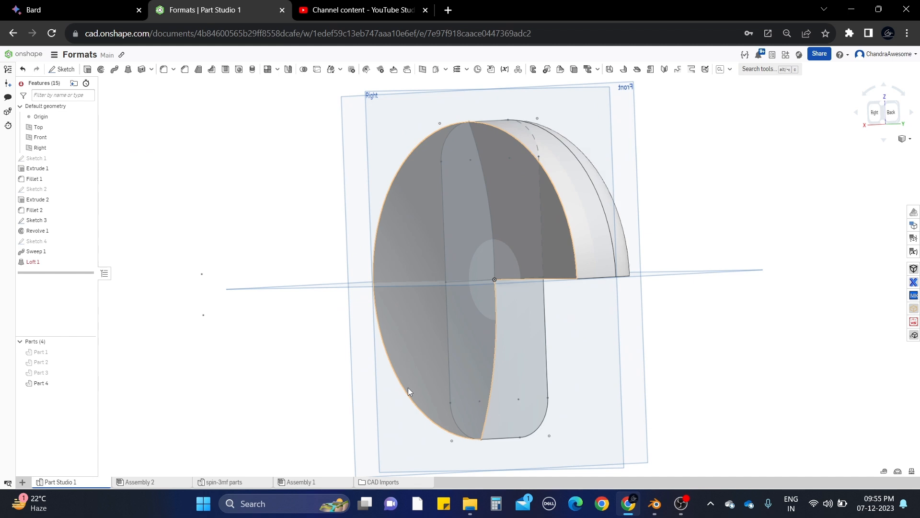
right_click_drag(497, 347, 506, 377)
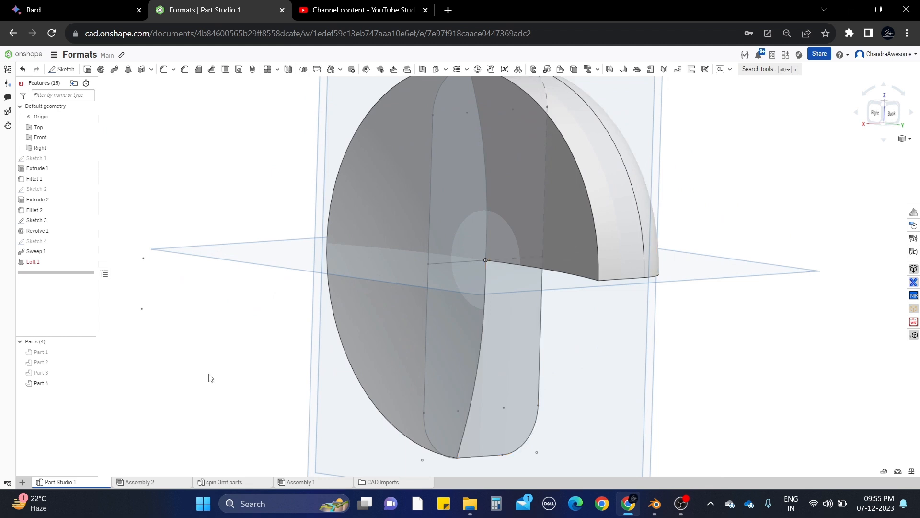
- Open Loft 1 for editing to inspect its Sketch 3 profiles and Sketch 4 guides, and accept it without changes
right_click(65, 263)
left_click(97, 284)
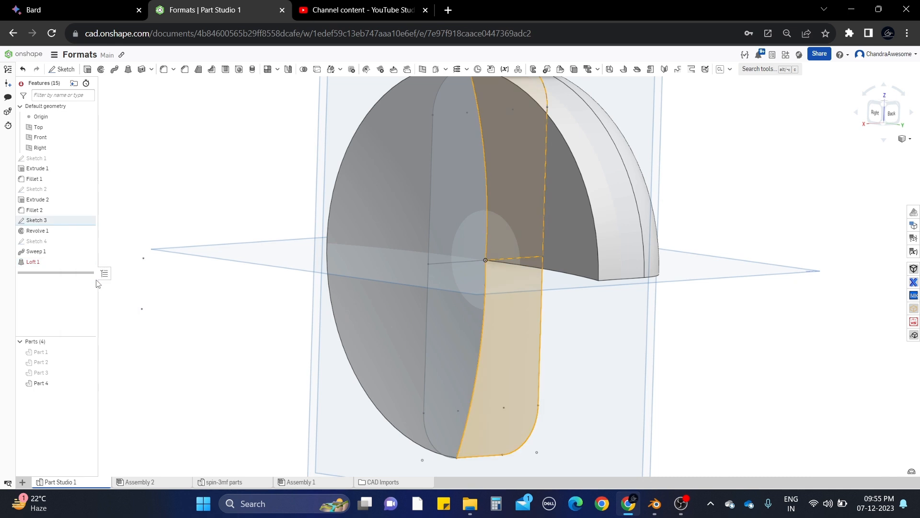
right_click_drag(329, 324, 511, 388)
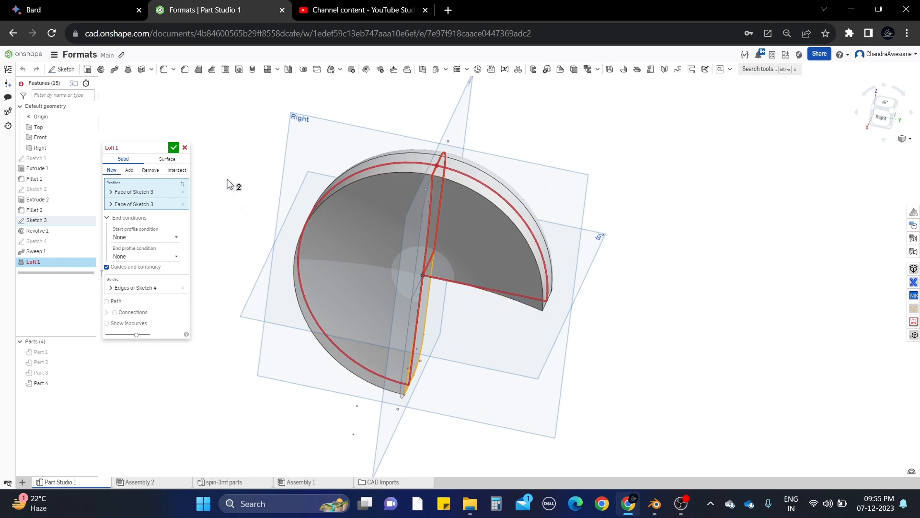
left_click(174, 147)
middle_click_drag(187, 148, 212, 170)
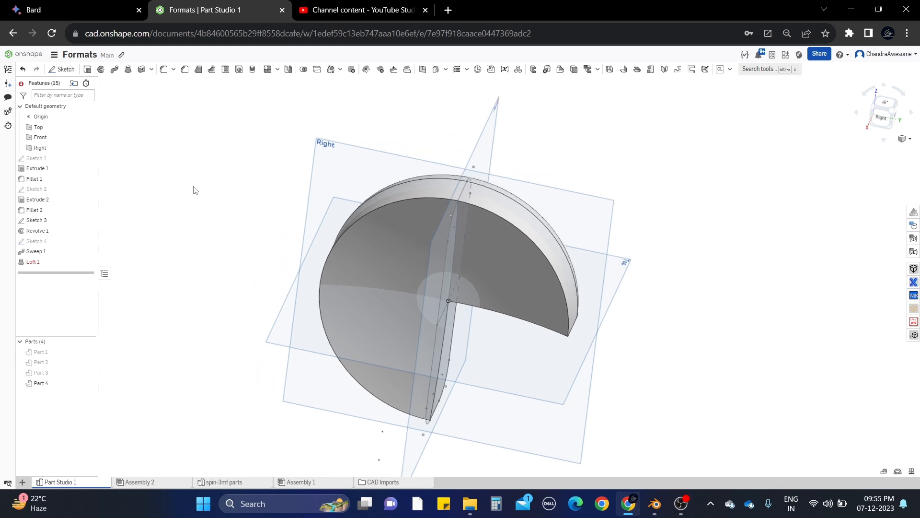
- Briefly show and hide Part 2 and Part 3 in turn to compare each with the swept Part 4
left_click(87, 362)
left_click(87, 363)
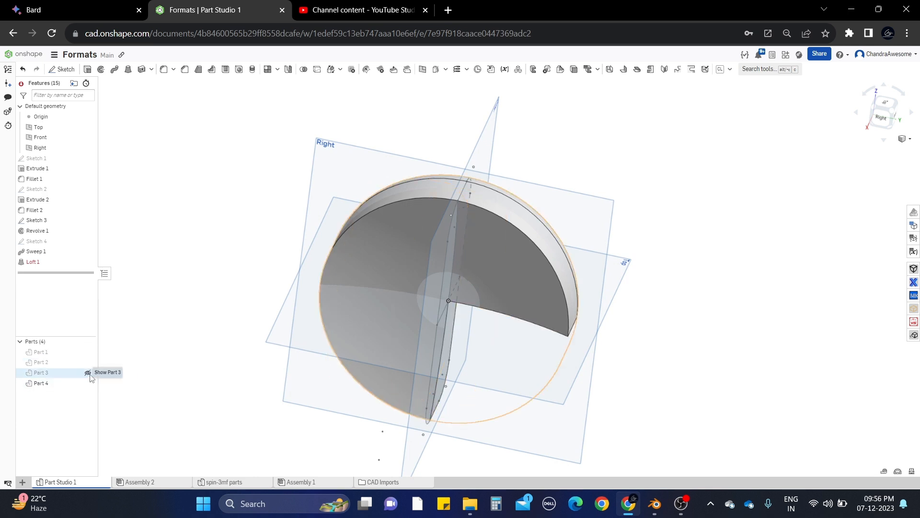
left_click(88, 373)
left_click(88, 373)
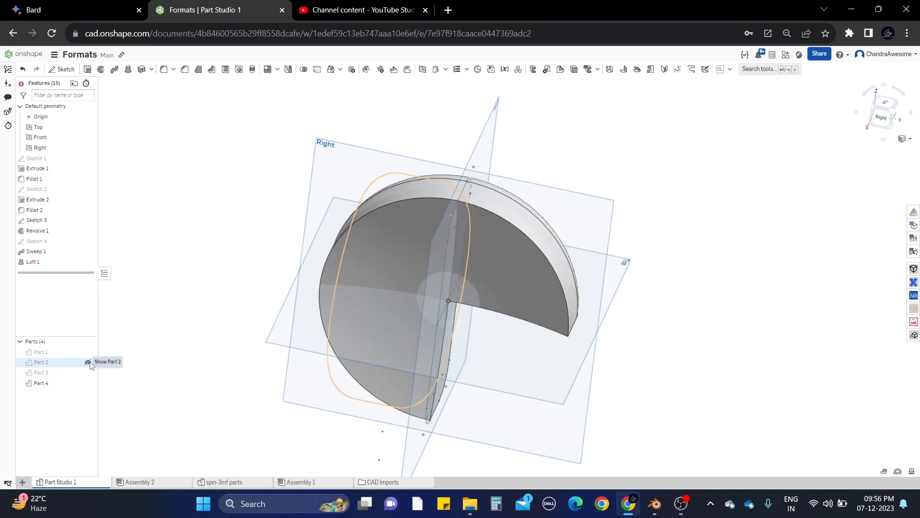
- Show Part 2 alongside Part 4 to compare the filleted extrude with the swept body
left_click(88, 362)
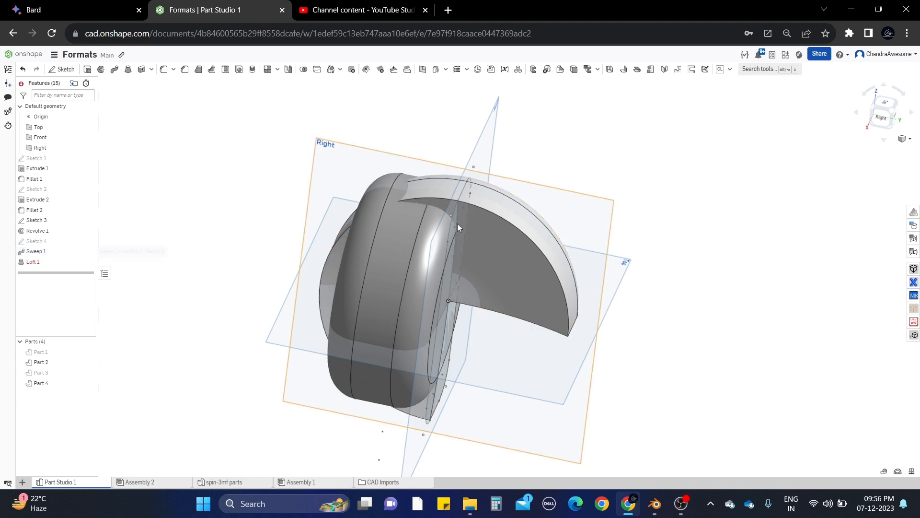
scroll(503, 211, "up", 2)
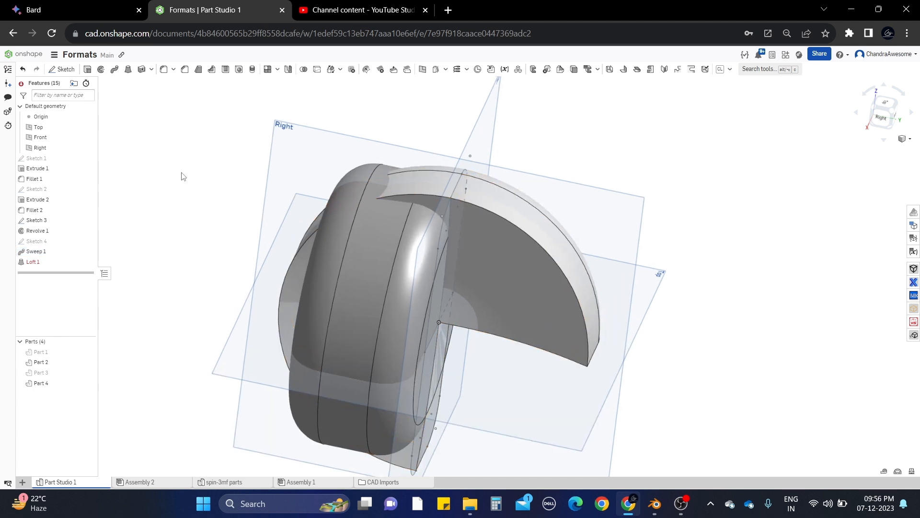
middle_click_drag(168, 175, 226, 179)
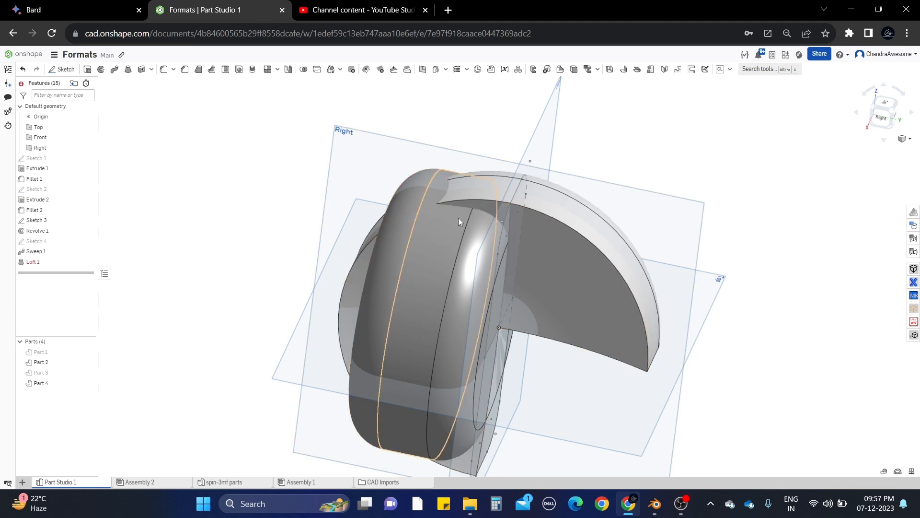
middle_click_drag(430, 252, 429, 248)
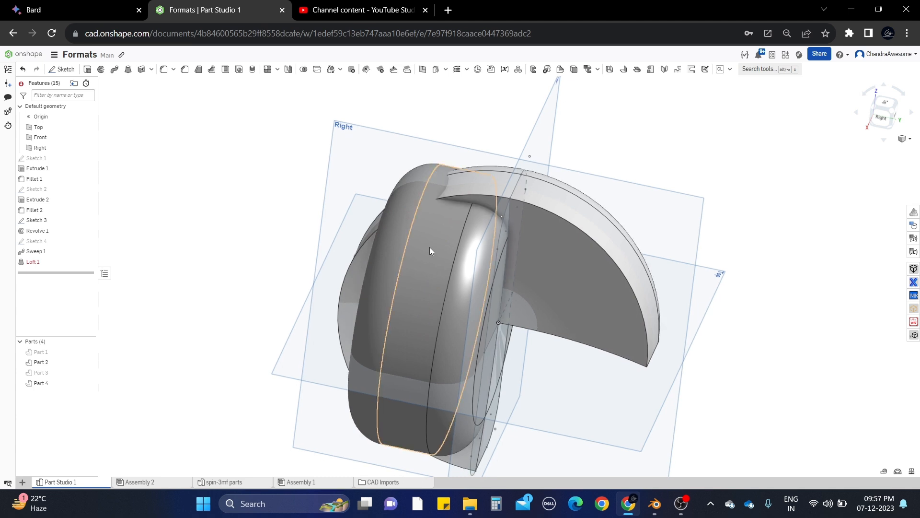